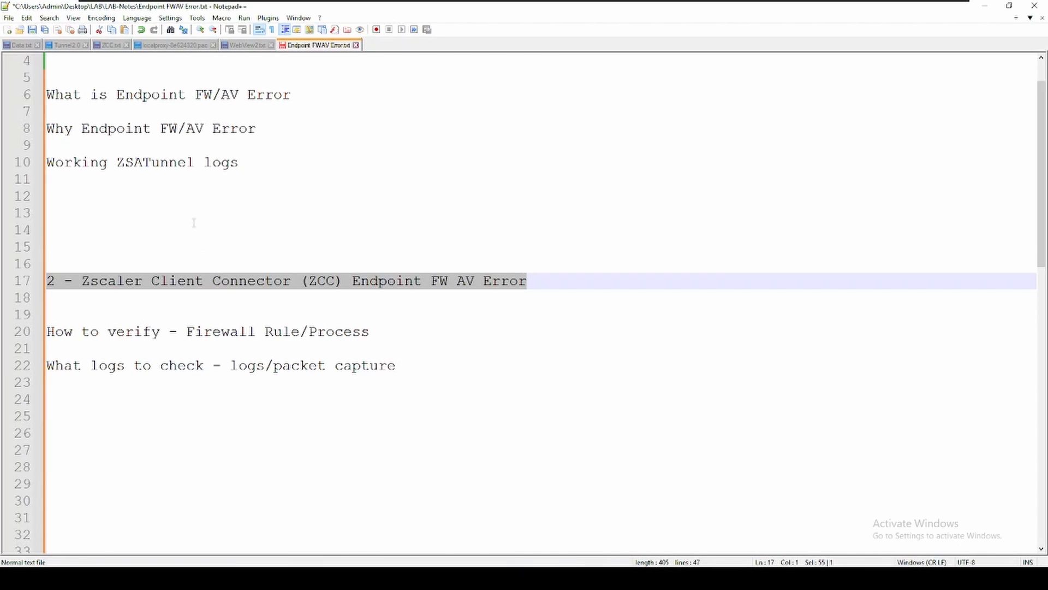
# - Review the part 1 topics in the notes: what the Endpoint FW/AV Error is, why it occurs, and working ZSATunnel logs
pyautogui.click(170, 95)
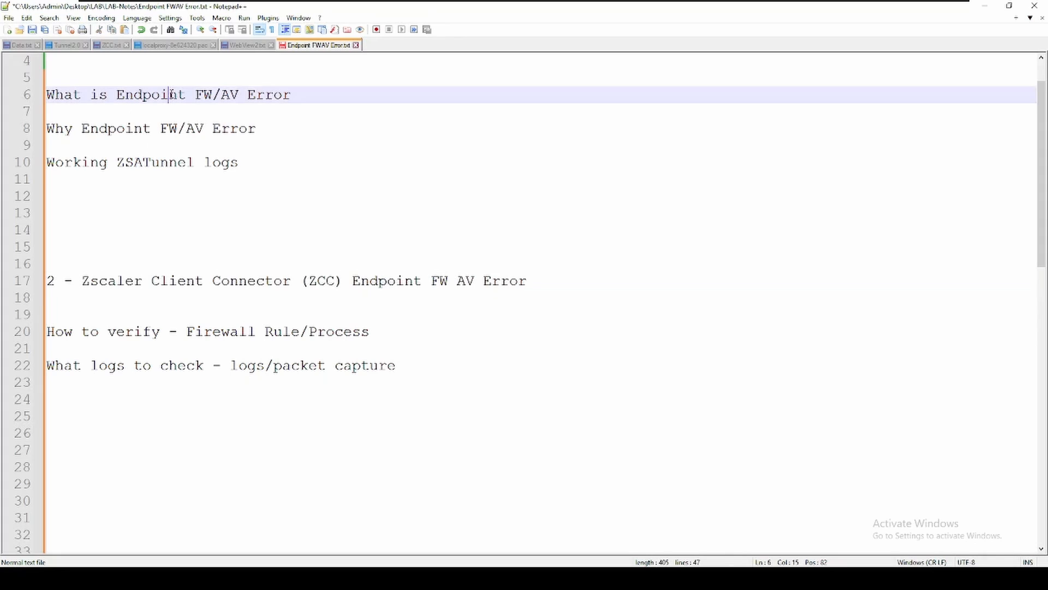
pyautogui.moveTo(196, 94); pyautogui.dragTo(273, 94)
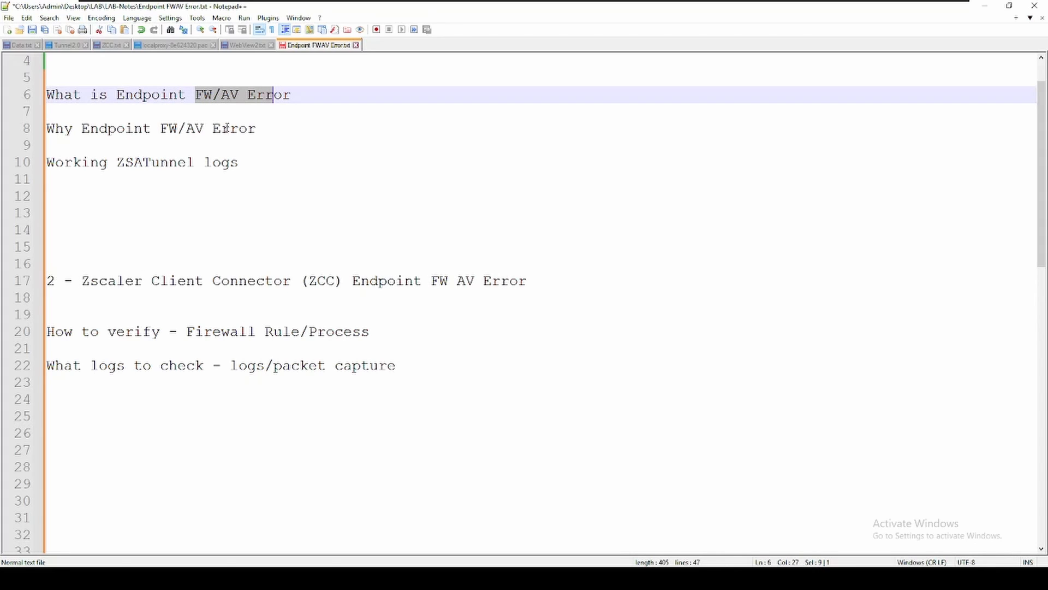
pyautogui.click(273, 127)
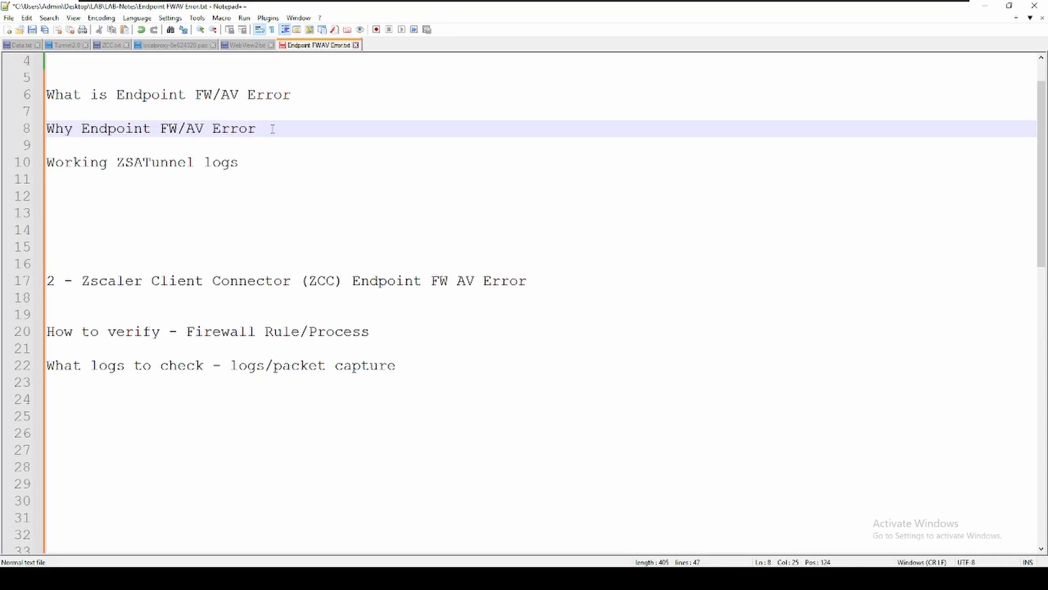
pyautogui.click(125, 166)
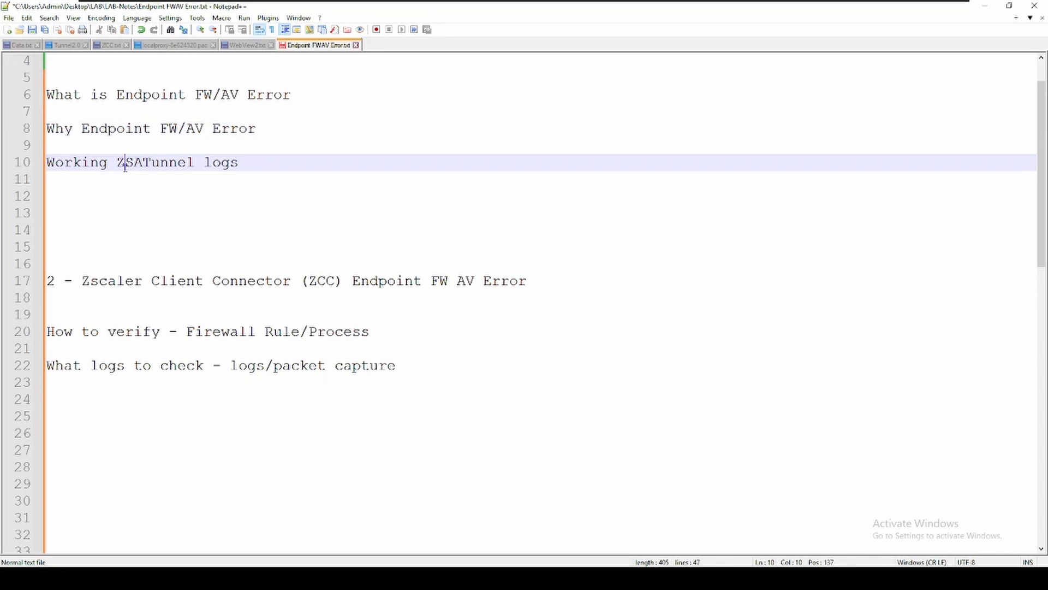
pyautogui.moveTo(117, 164); pyautogui.dragTo(240, 164)
pyautogui.click(189, 162)
pyautogui.scroll(1, 302, 145)
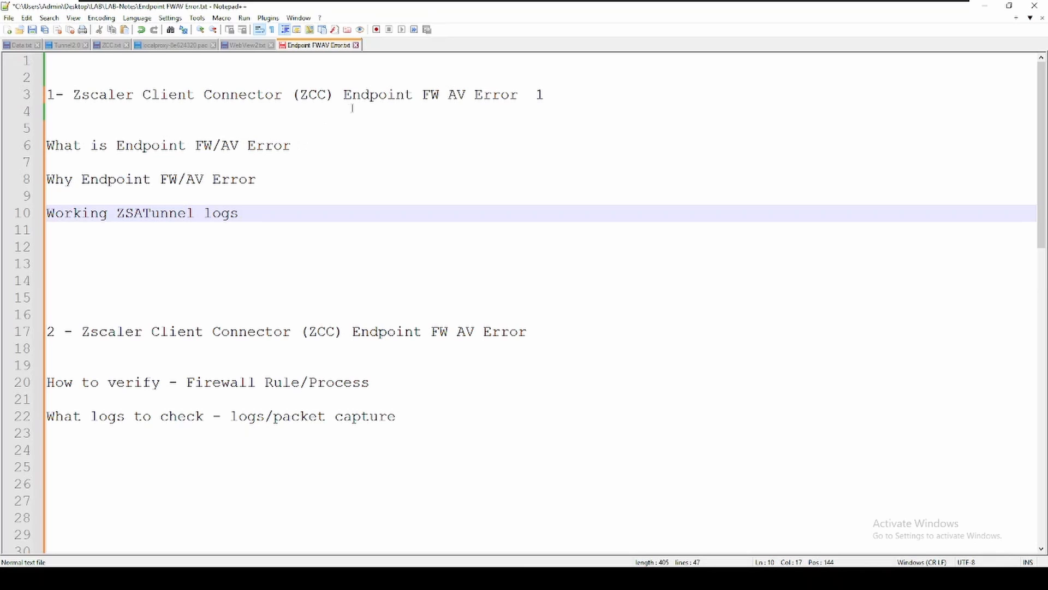
pyautogui.moveTo(343, 96); pyautogui.dragTo(500, 103)
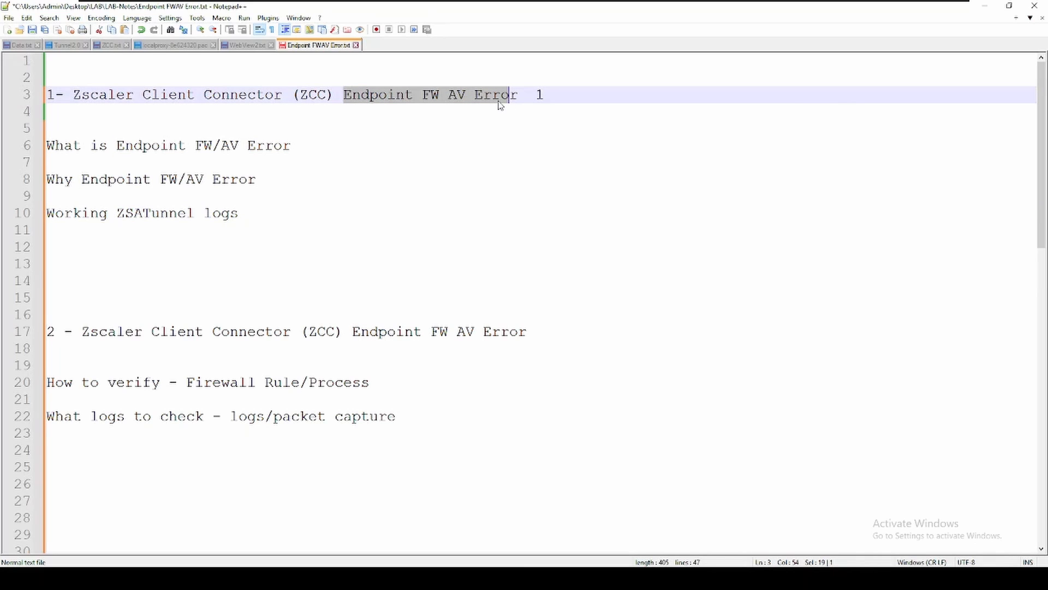
pyautogui.scroll(-1, 347, 194)
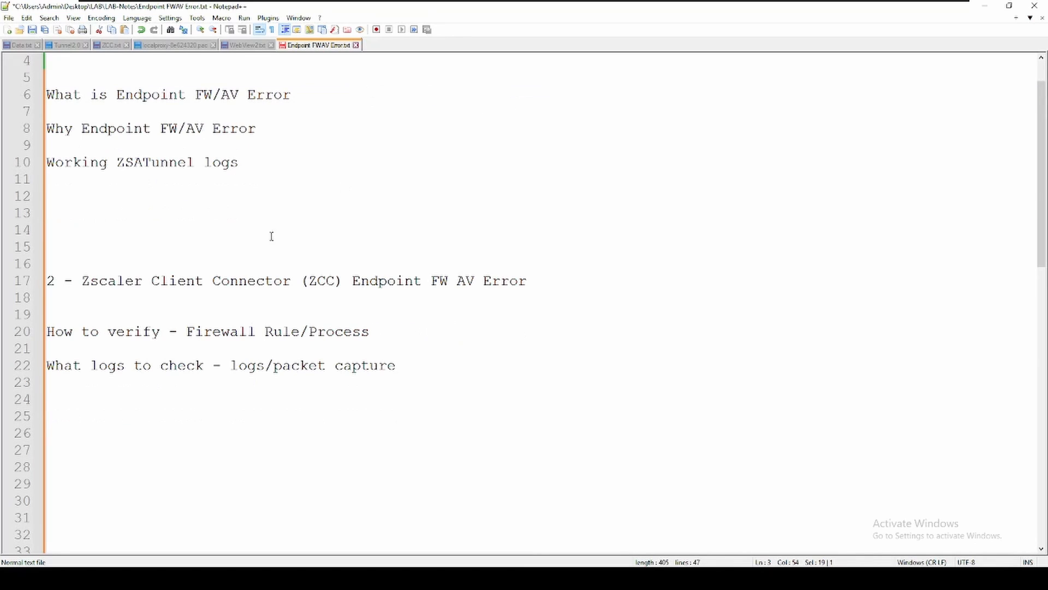
# - Review the part 2 heading in the notes and its topic on verifying the firewall rule and process
pyautogui.moveTo(53, 280); pyautogui.dragTo(521, 279)
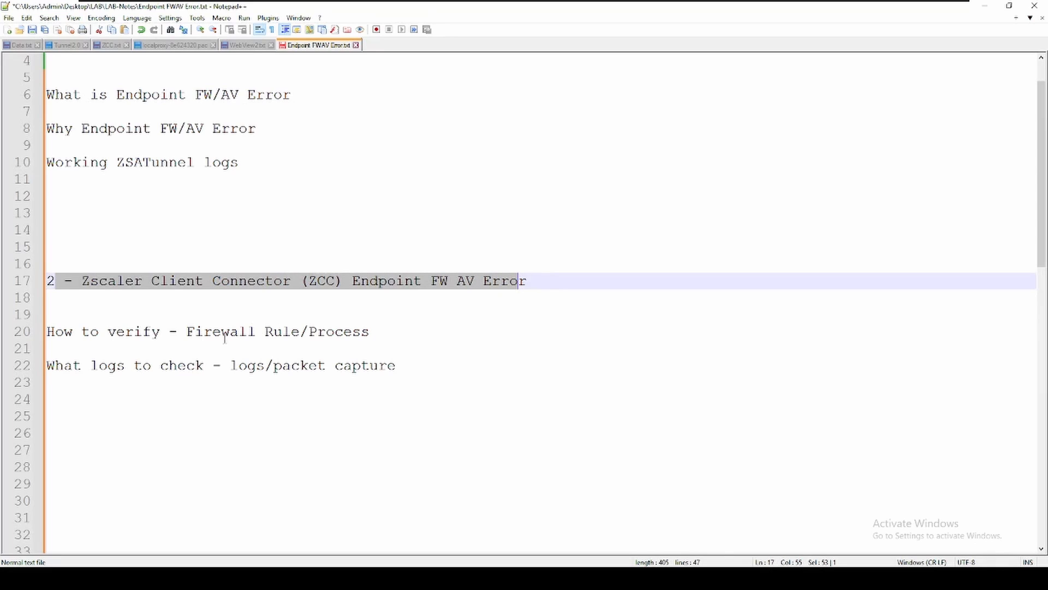
pyautogui.moveTo(49, 331); pyautogui.dragTo(408, 327)
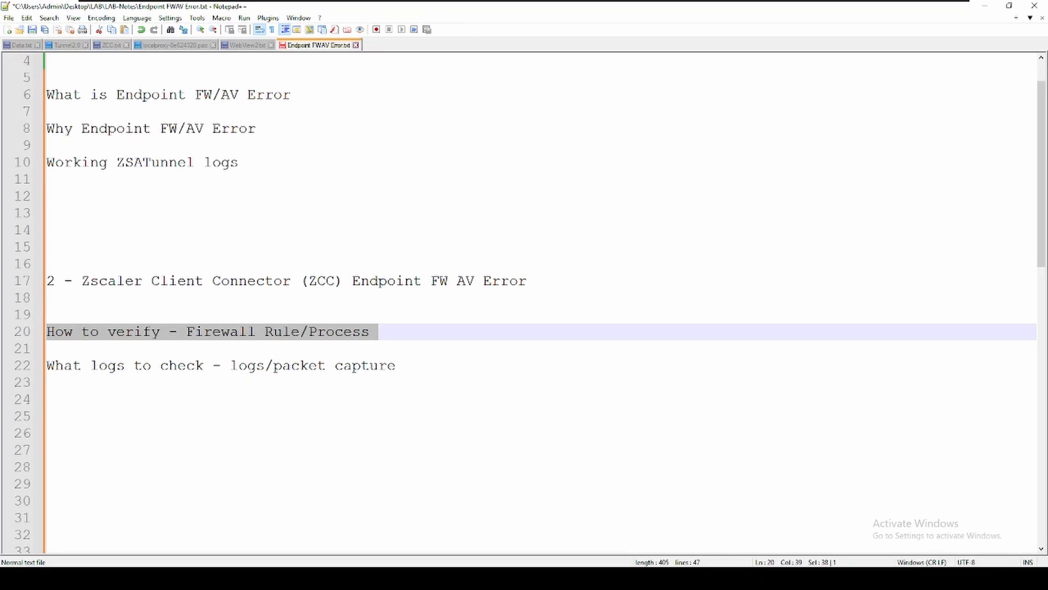
pyautogui.click(387, 333)
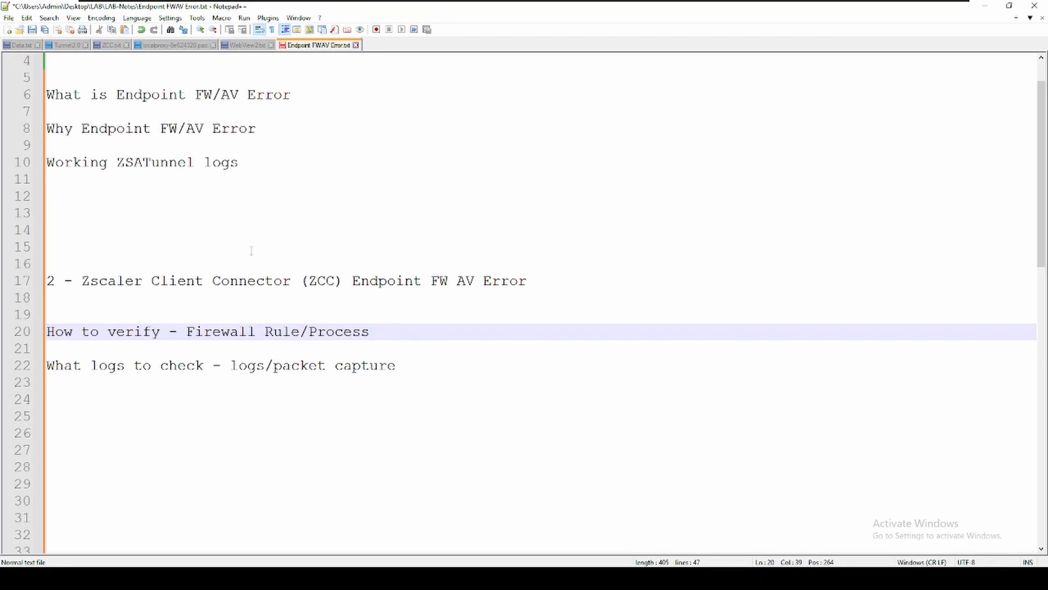
pyautogui.hotkey('alt', 'Tab')
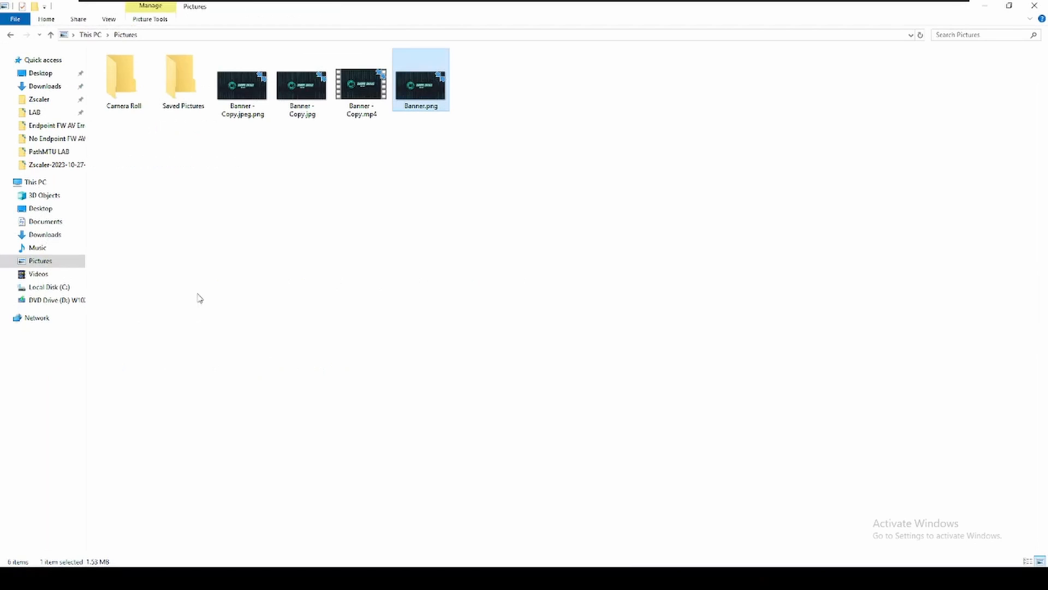
pyautogui.click(39, 113)
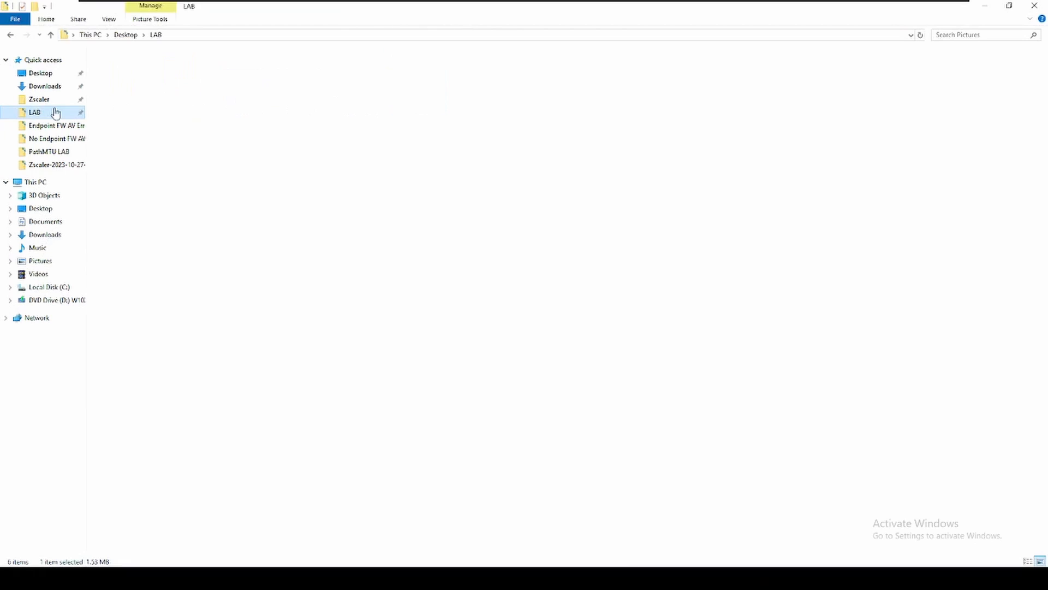
pyautogui.doubleClick(138, 68)
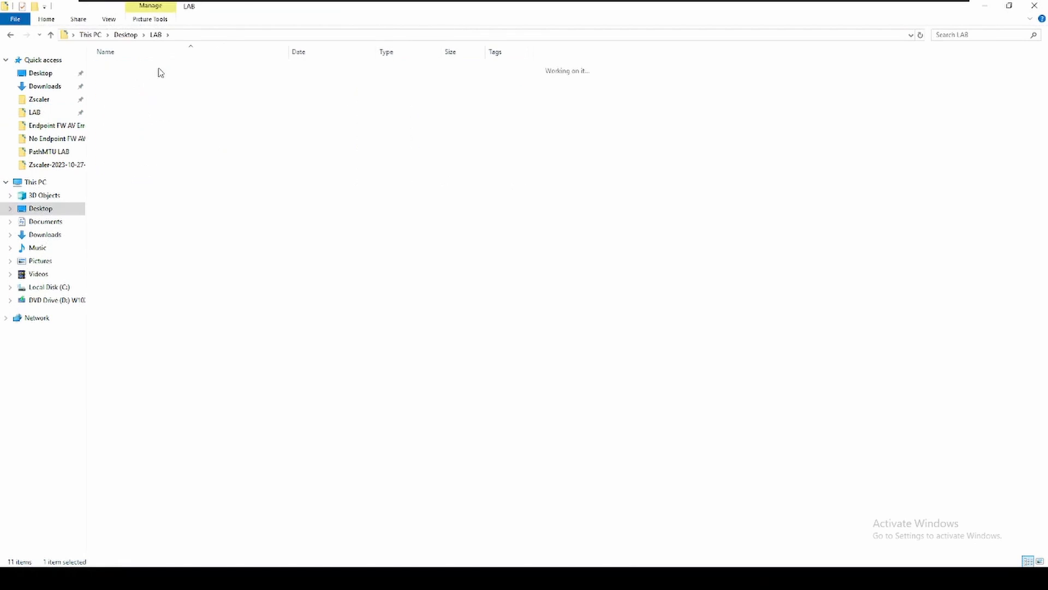
pyautogui.click(157, 79)
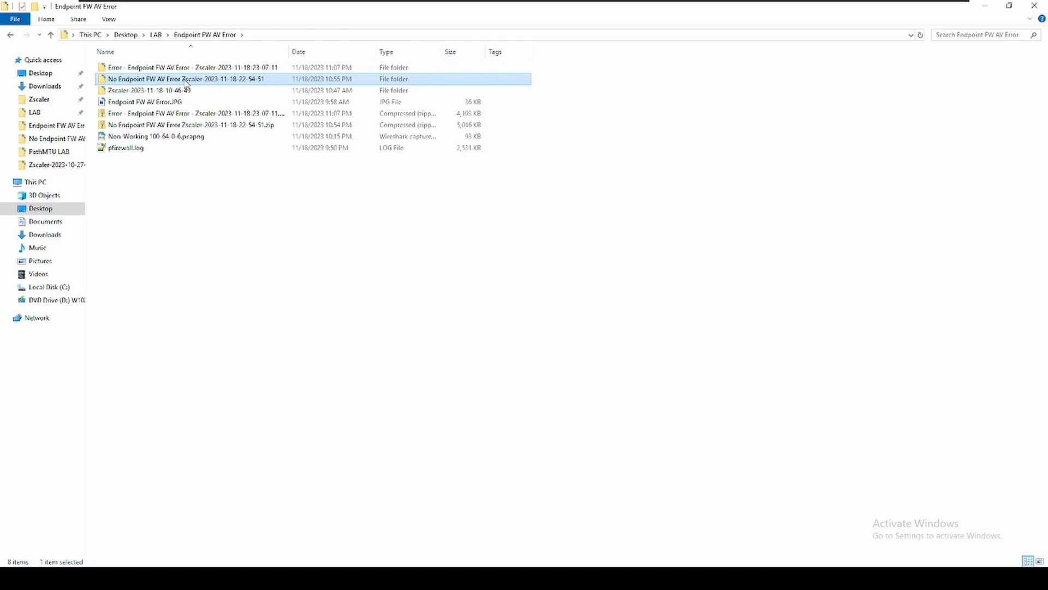
pyautogui.click(214, 68)
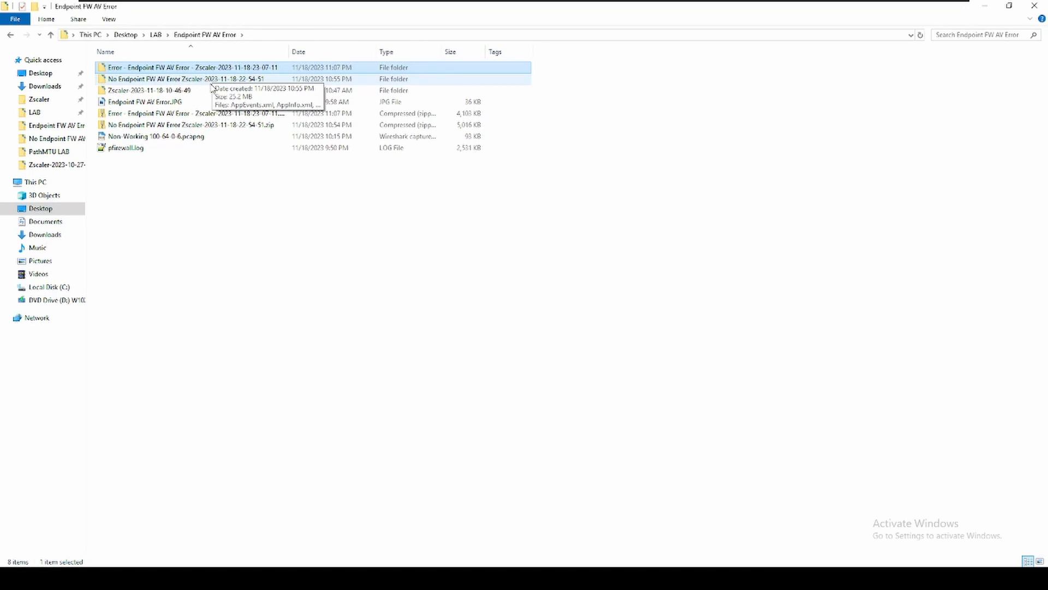
pyautogui.doubleClick(151, 80)
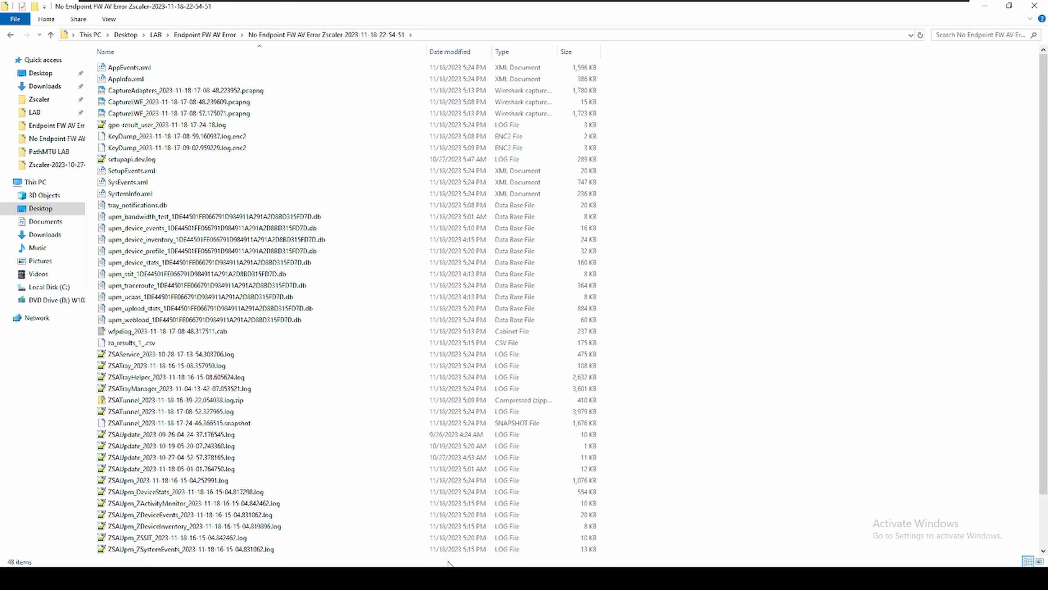
# - Select the three packet captures in the folder, the CaptureAdapters file and both CaptureLWF files
pyautogui.click(192, 93)
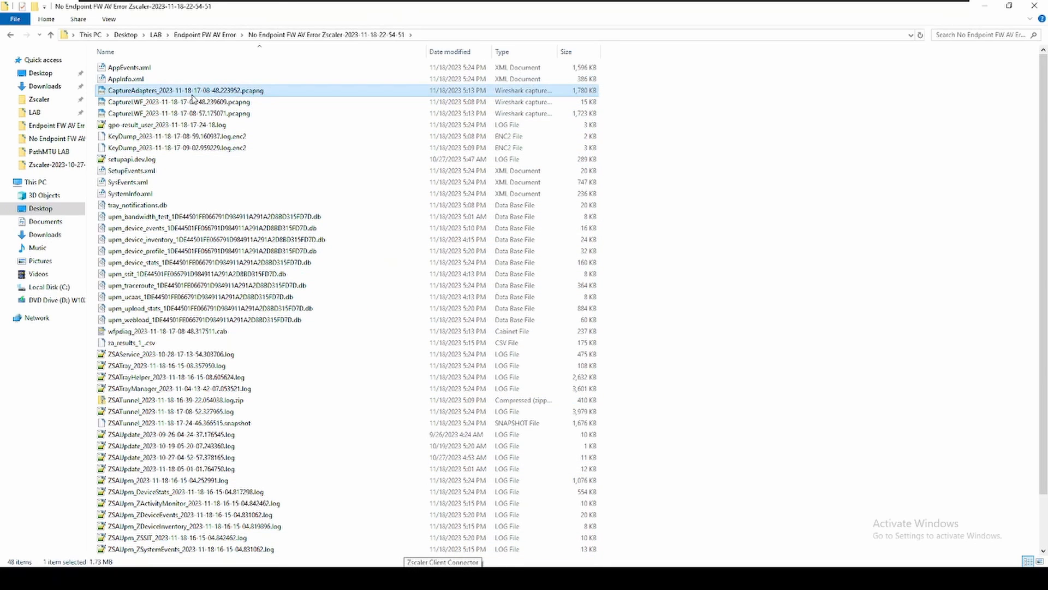
pyautogui.hotkey('shift', 'Down')
pyautogui.hotkey('shift', 'Down')
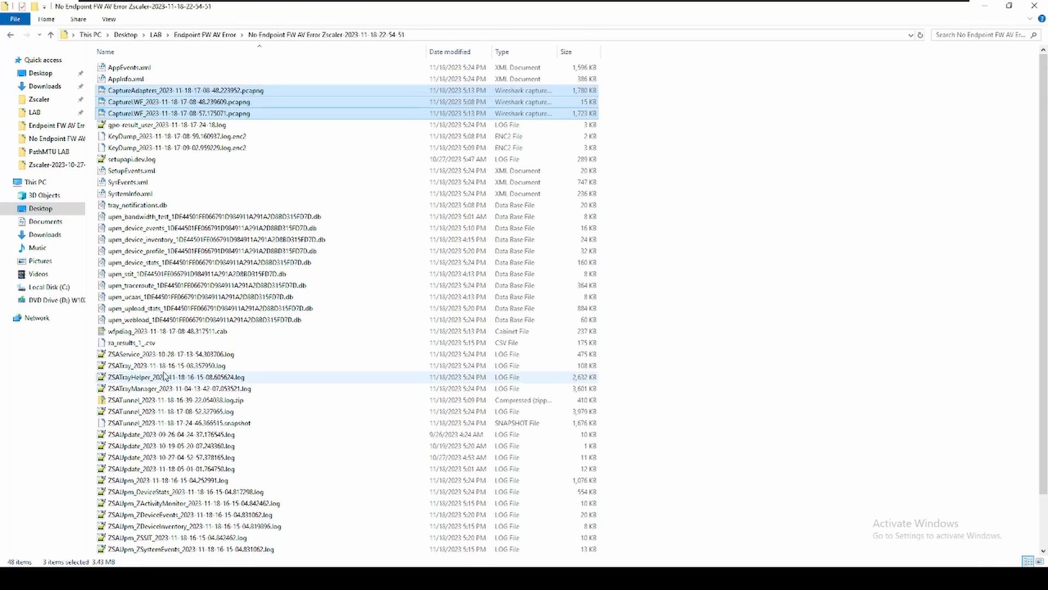
pyautogui.click(145, 412)
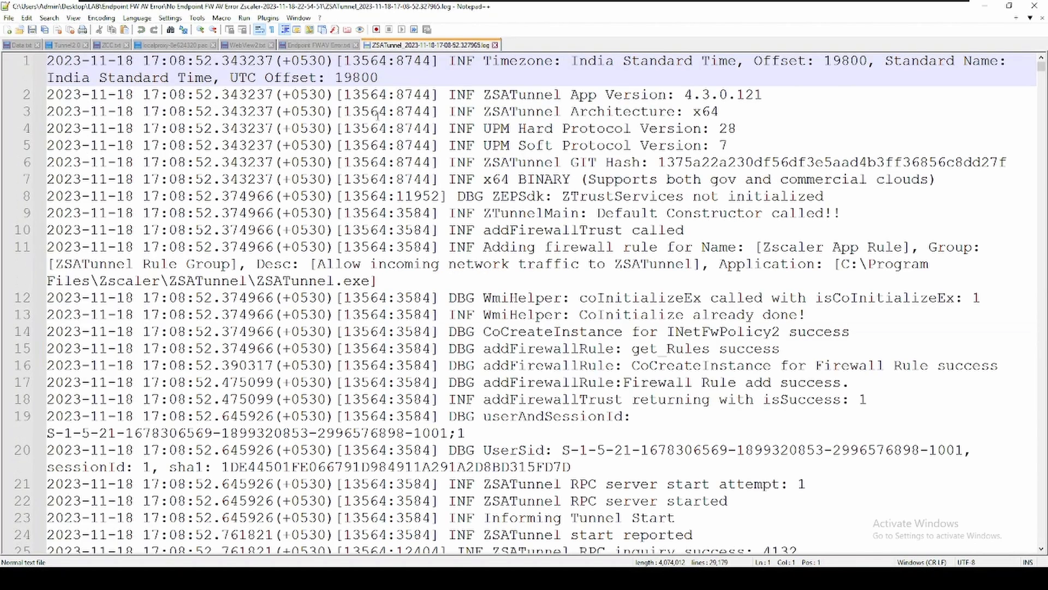
pyautogui.click(515, 291)
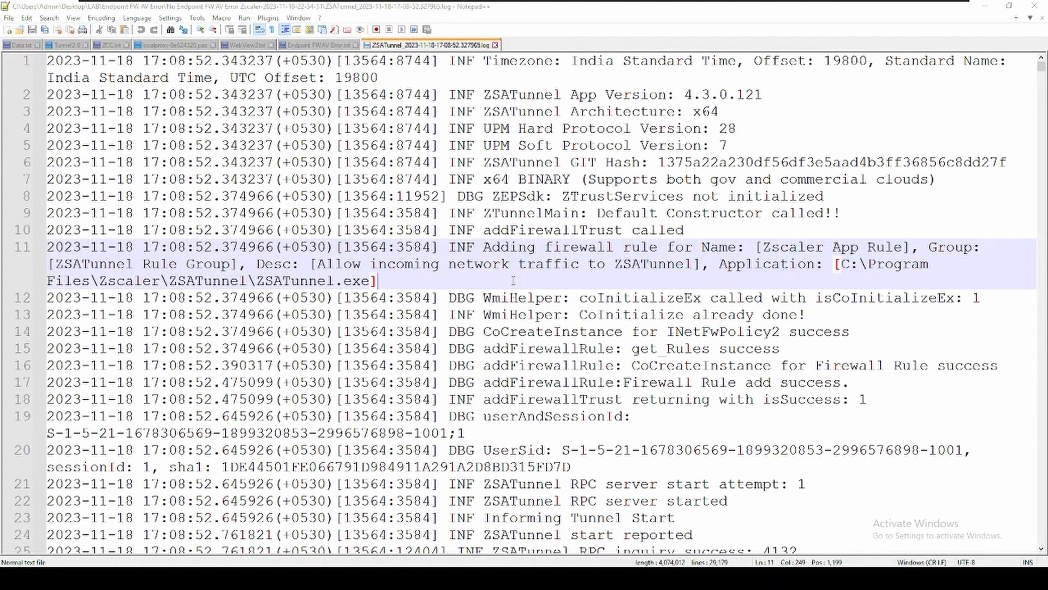
pyautogui.hotkey('ctrl', 'f')
pyautogui.write('echo')
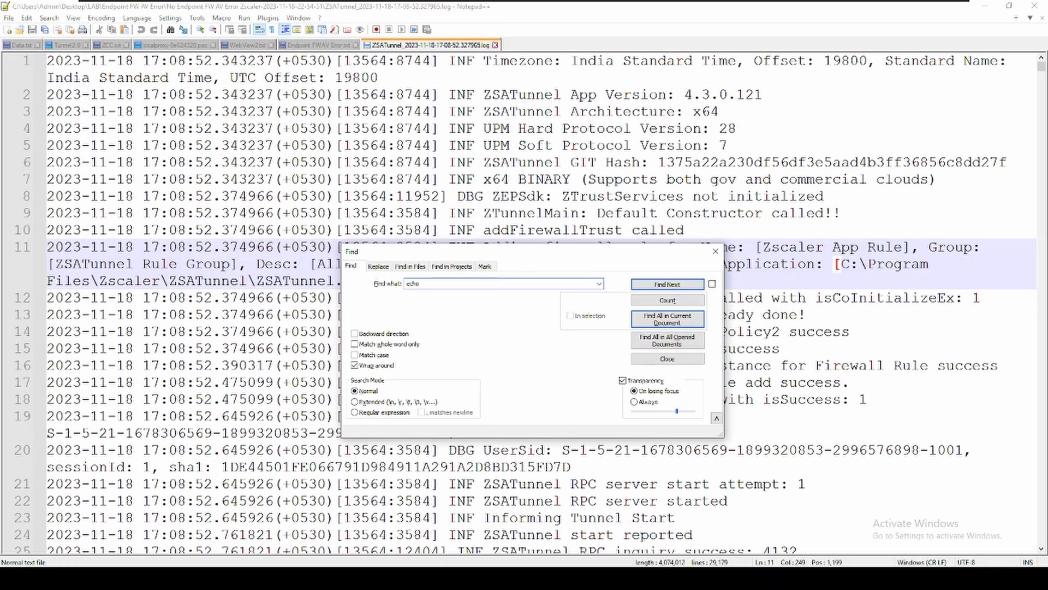
pyautogui.moveTo(429, 284); pyautogui.dragTo(402, 285)
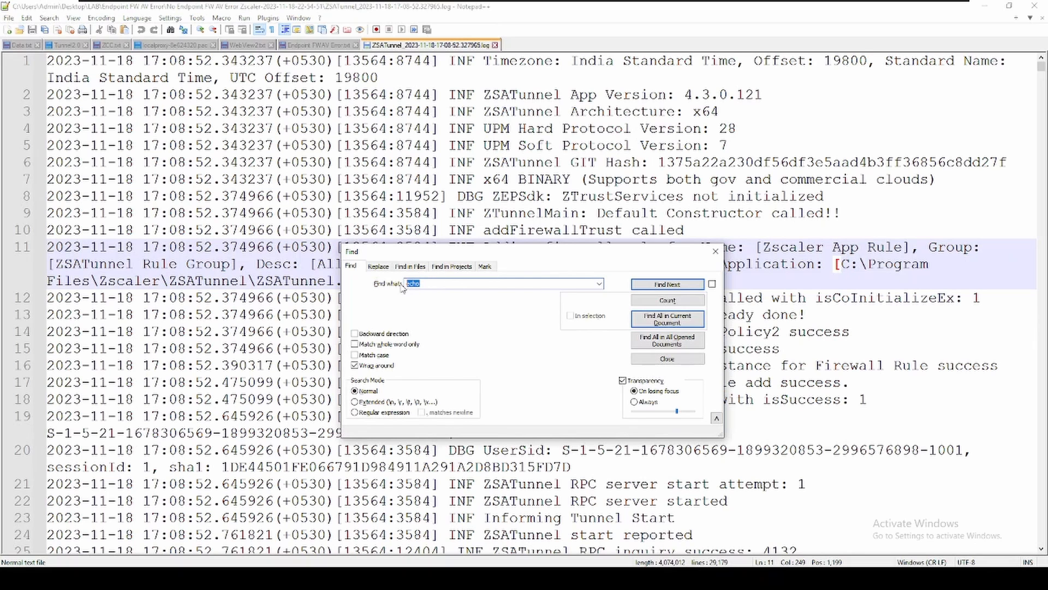
pyautogui.click(680, 318)
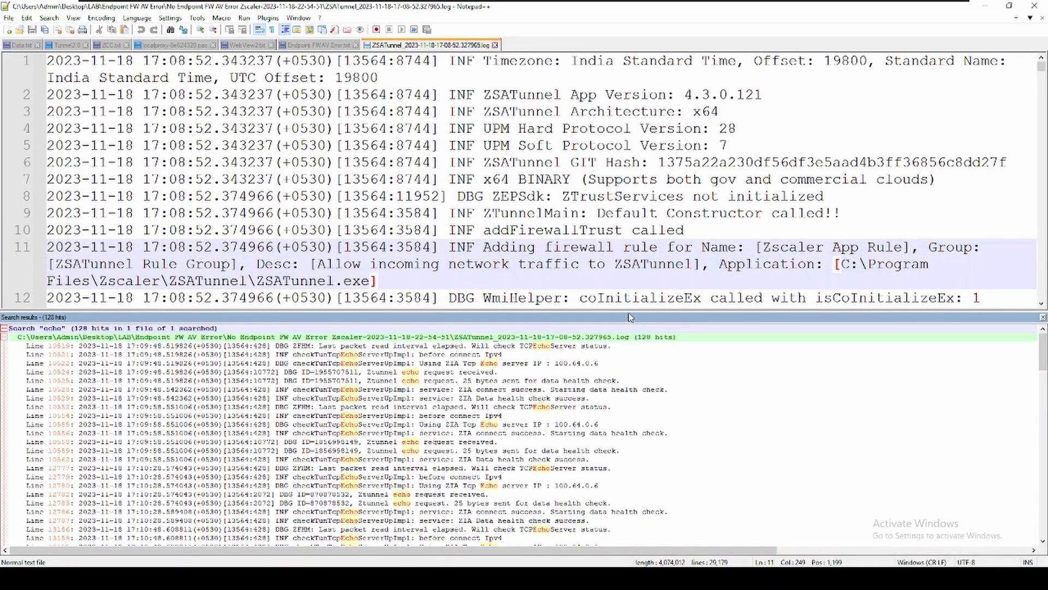
pyautogui.moveTo(630, 312); pyautogui.dragTo(628, 228)
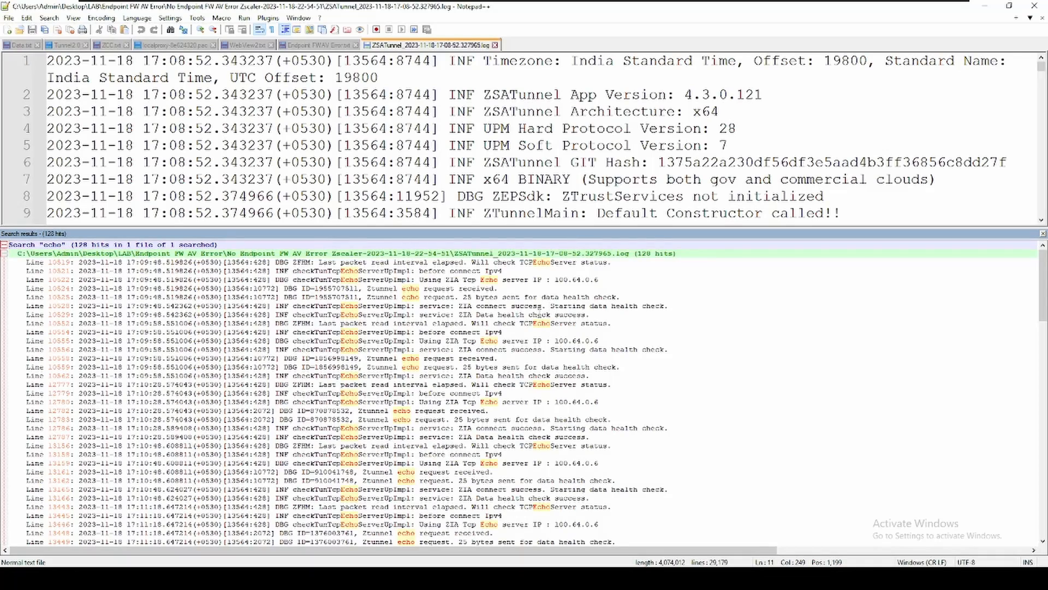
# - Highlight the ZIA Tcp Echo server IP 100.64.0.6 in the line 10522 search result
pyautogui.click(555, 279)
pyautogui.hotkey('shift', 'Right')
pyautogui.hotkey('shift', 'Right')
pyautogui.hotkey('shift', 'Right')
pyautogui.hotkey('shift', 'Right')
pyautogui.hotkey('shift', 'Right')
pyautogui.hotkey('shift', 'Right')
pyautogui.hotkey('shift', 'Right')
pyautogui.hotkey('shift', 'Right')
pyautogui.hotkey('shift', 'Right')
pyautogui.hotkey('shift', 'Right')
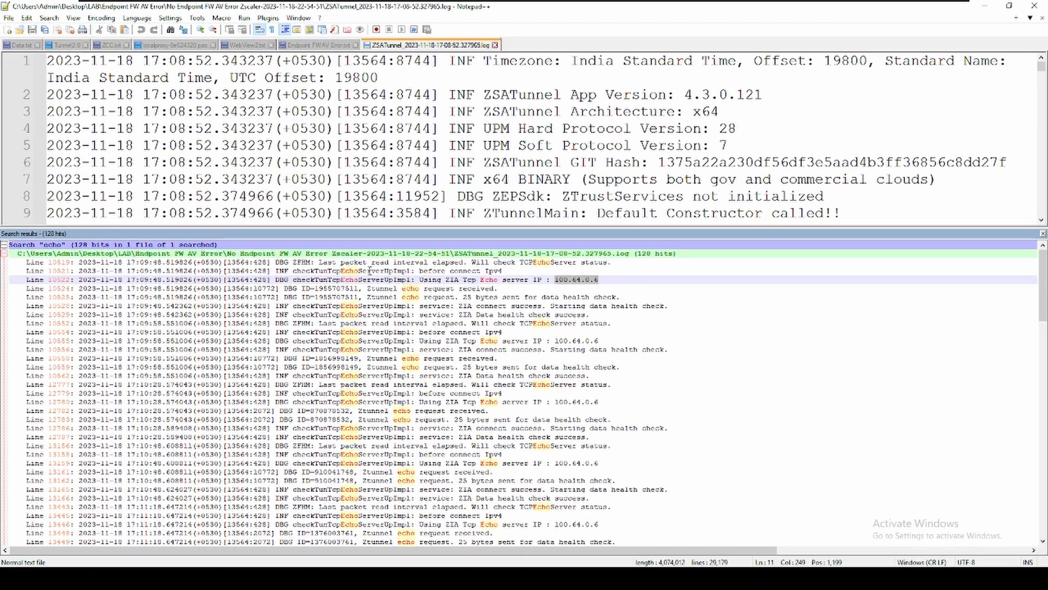
# - Examine the recurring echo request and data health check entries in the search results, including the bytes sent
pyautogui.moveTo(296, 266); pyautogui.dragTo(441, 428)
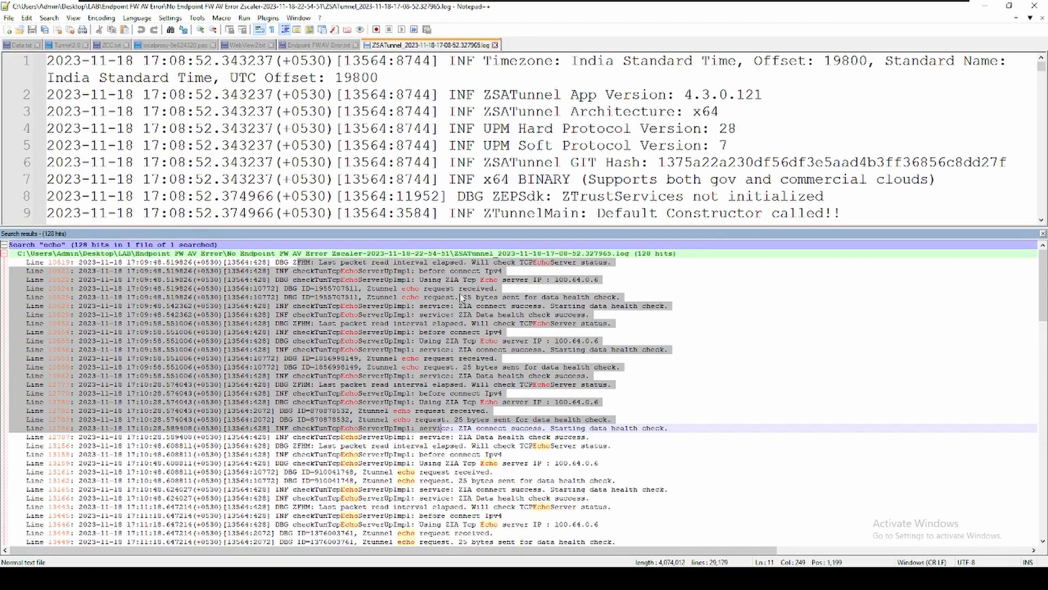
pyautogui.click(414, 349)
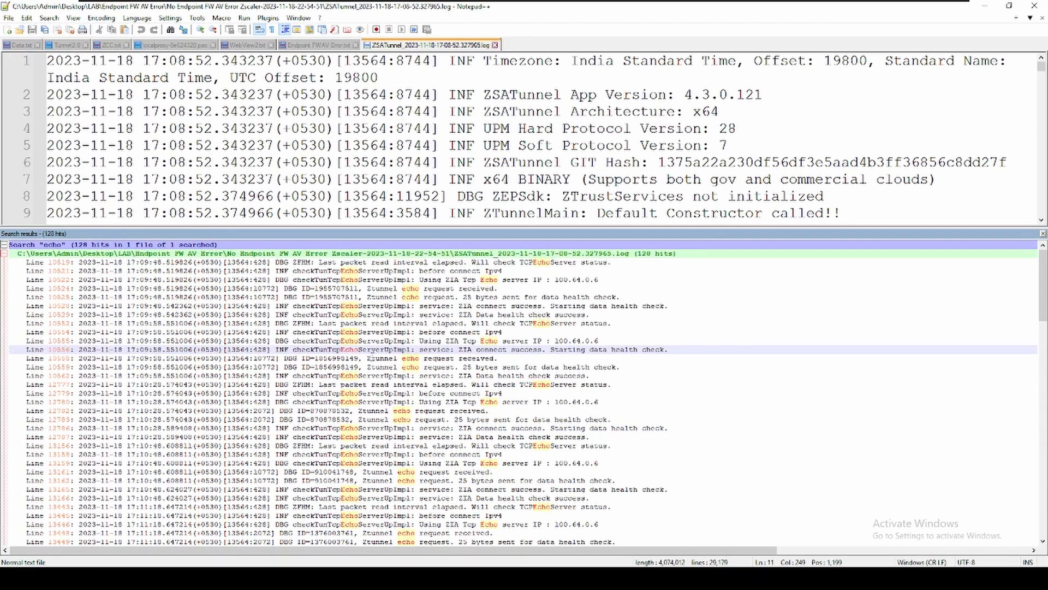
pyautogui.doubleClick(467, 367)
pyautogui.moveTo(477, 367); pyautogui.dragTo(527, 367)
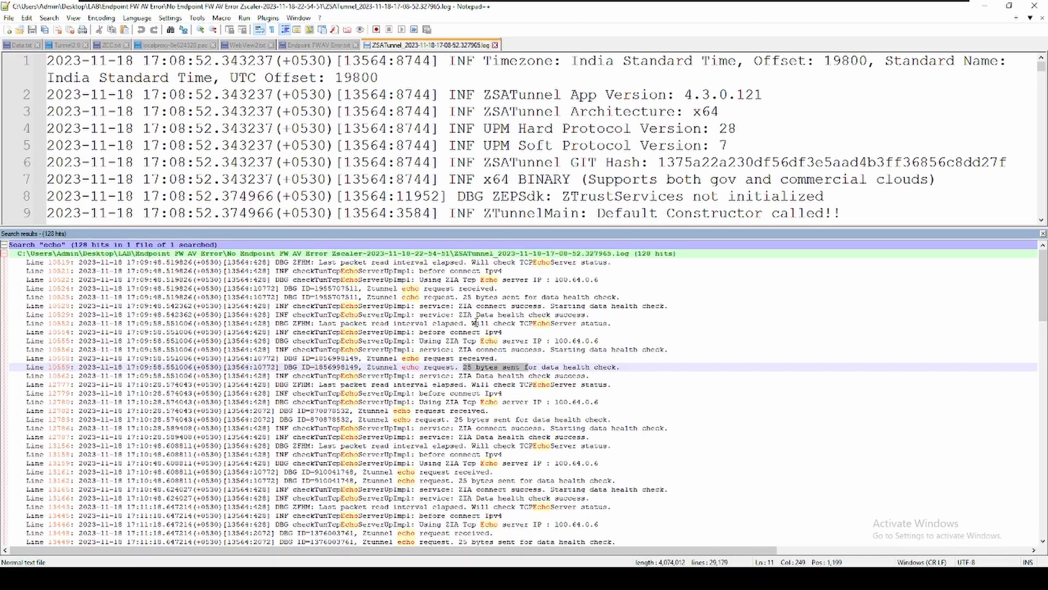
pyautogui.scroll(-2, 521, 419)
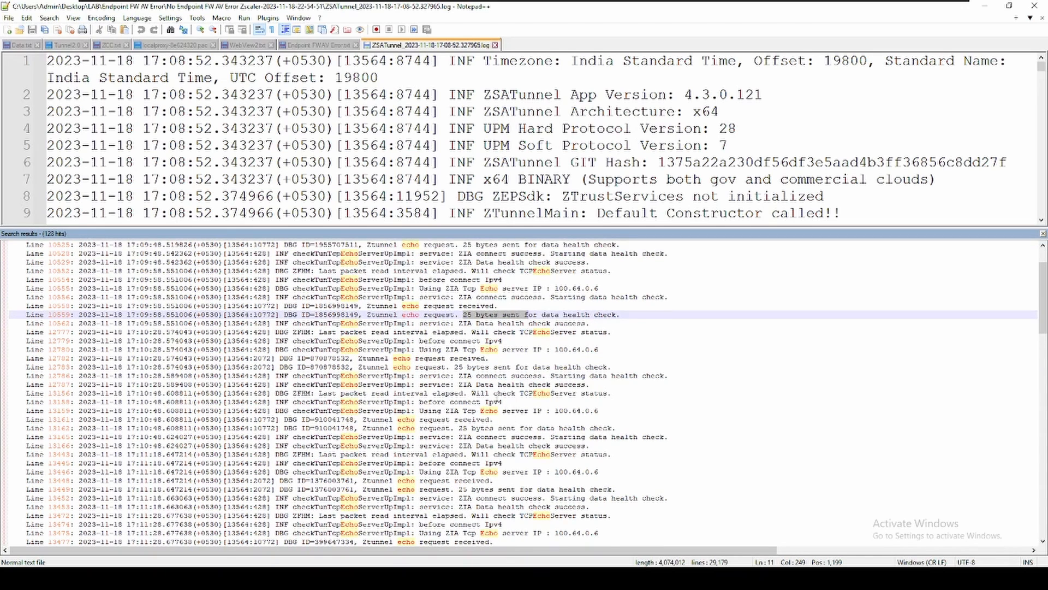
pyautogui.scroll(2, 483, 380)
pyautogui.doubleClick(348, 288)
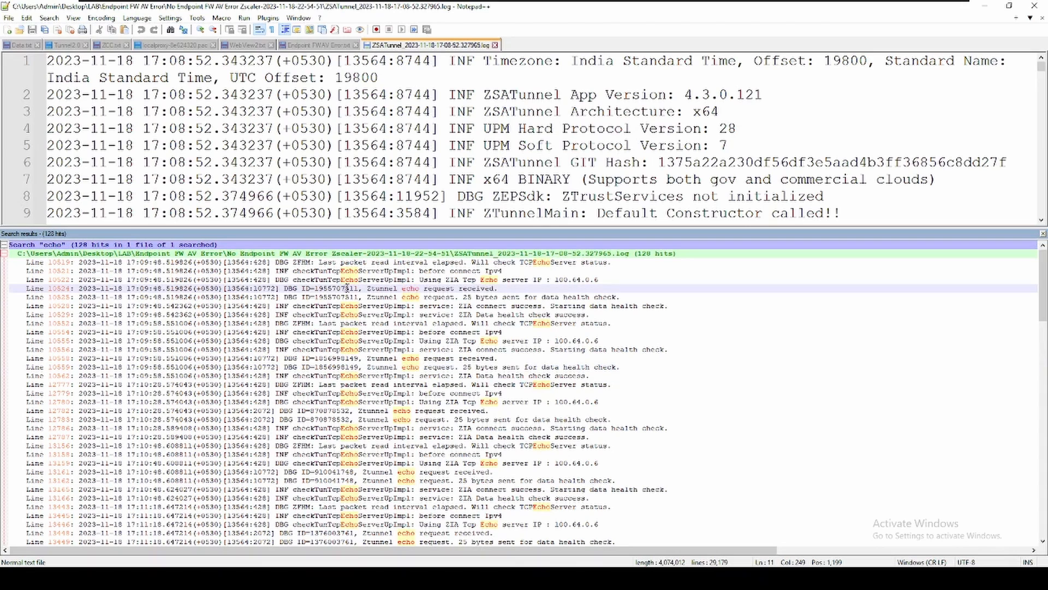
pyautogui.doubleClick(587, 127)
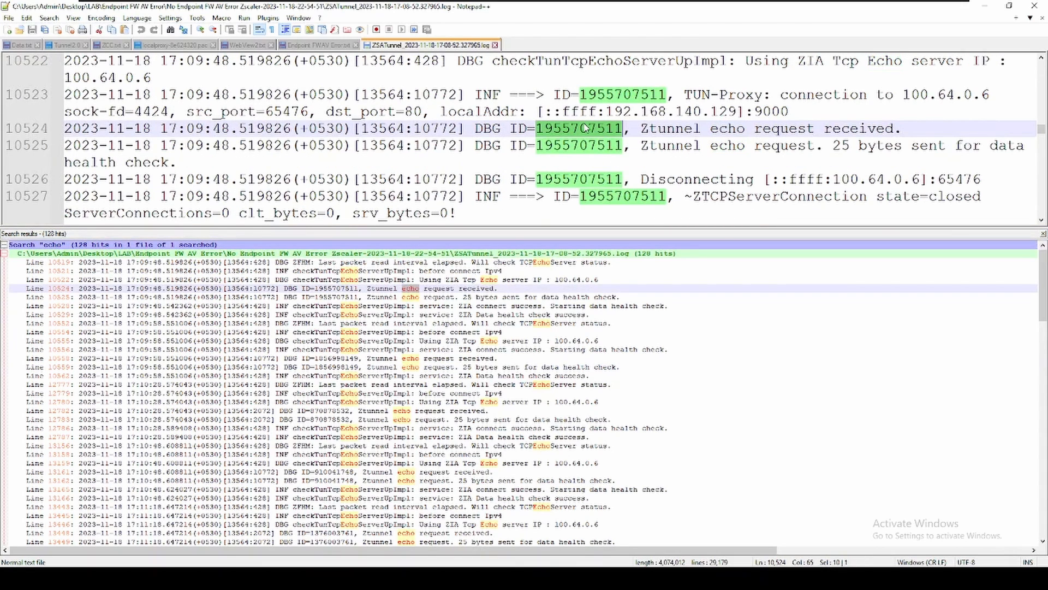
pyautogui.hotkey('ctrl', 'f')
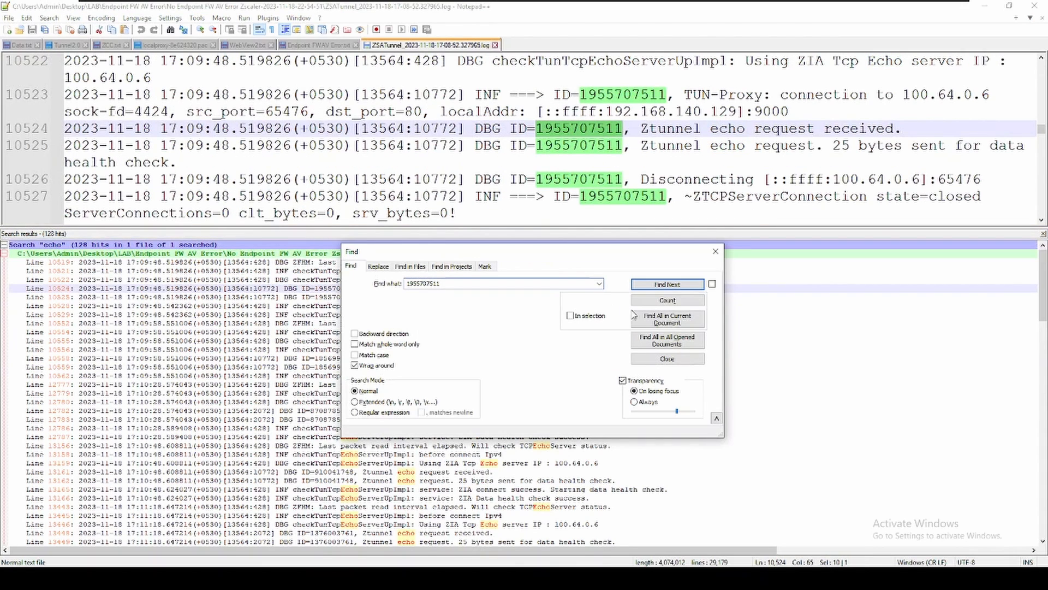
pyautogui.click(647, 315)
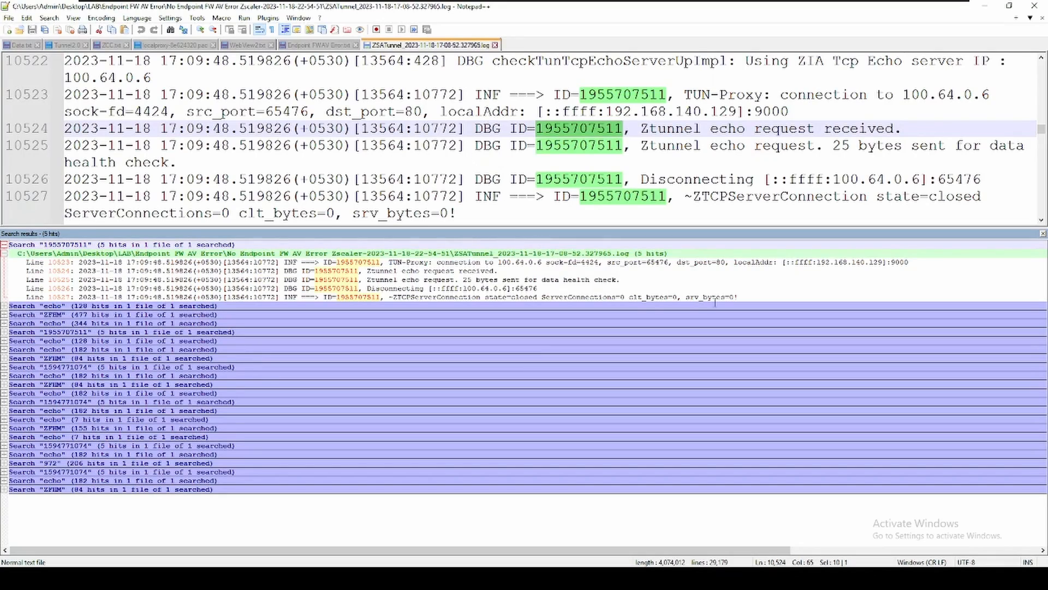
# - Examine the connection's log entries, focusing on the destination IP, source port and local address in the TUN-Proxy line
pyautogui.moveTo(731, 298); pyautogui.dragTo(358, 264)
pyautogui.click(367, 264)
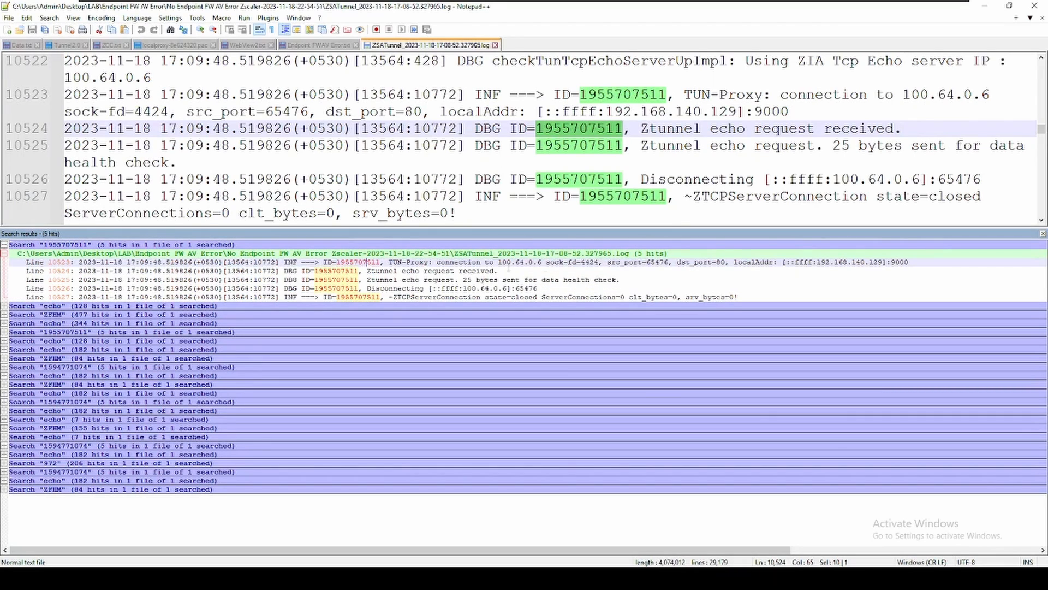
pyautogui.moveTo(498, 266); pyautogui.dragTo(543, 265)
pyautogui.moveTo(727, 264); pyautogui.dragTo(677, 262)
pyautogui.moveTo(826, 263); pyautogui.dragTo(909, 263)
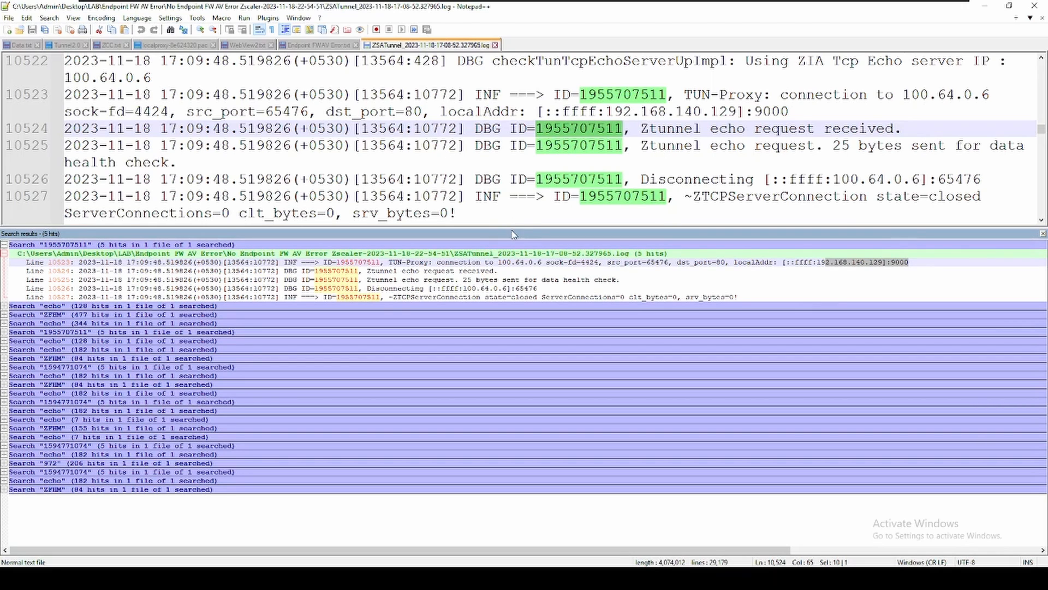
# - Enlarge the log view and examine the ZSATunnel entries that follow the ZIA data health check
pyautogui.moveTo(512, 228); pyautogui.dragTo(512, 295)
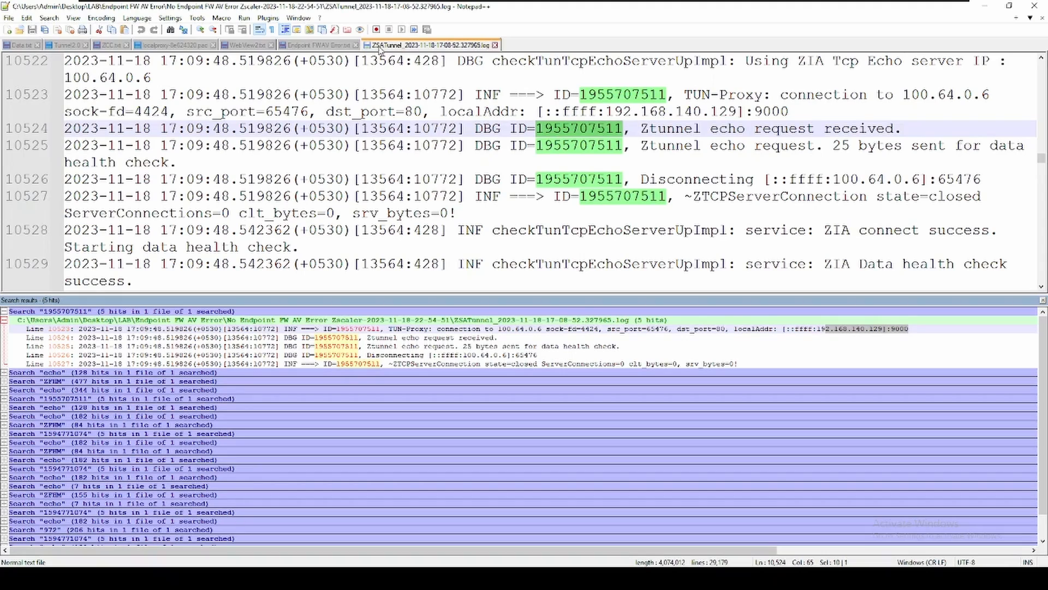
pyautogui.scroll(-10, 521, 193)
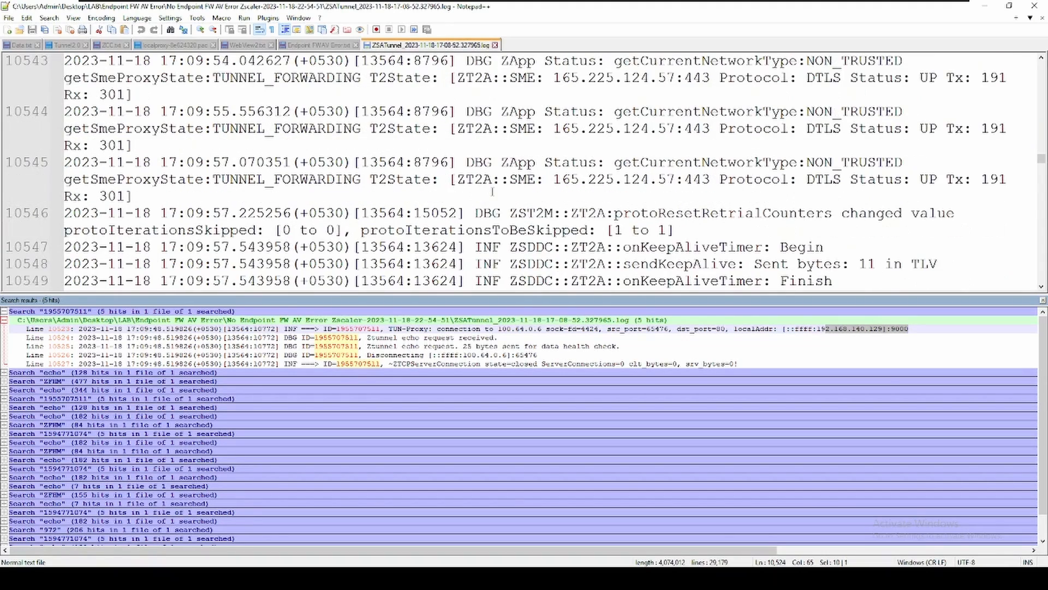
pyautogui.scroll(4, 521, 193)
pyautogui.scroll(-3, 567, 189)
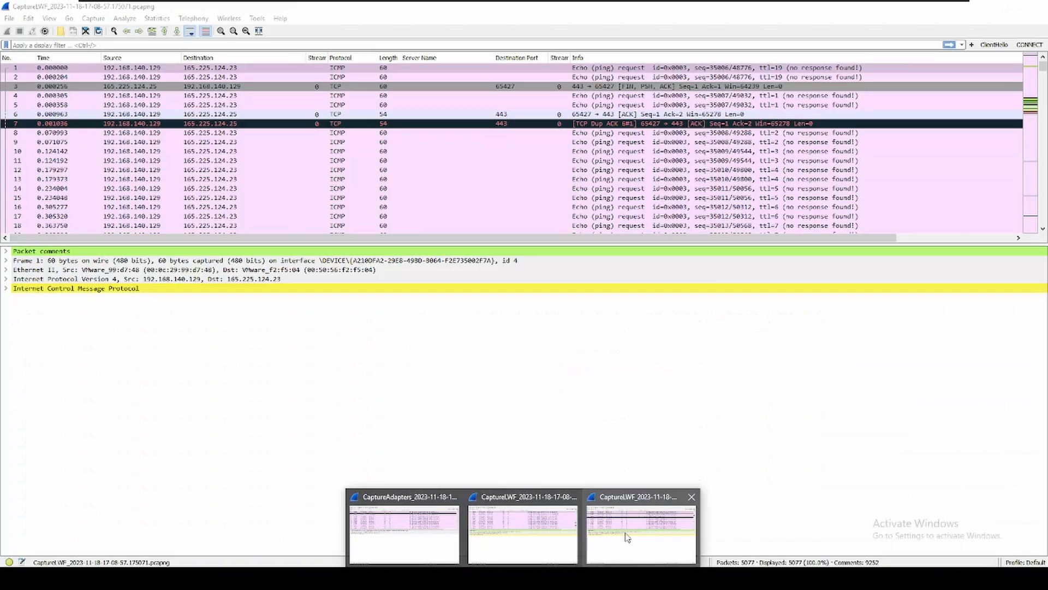
pyautogui.click(627, 535)
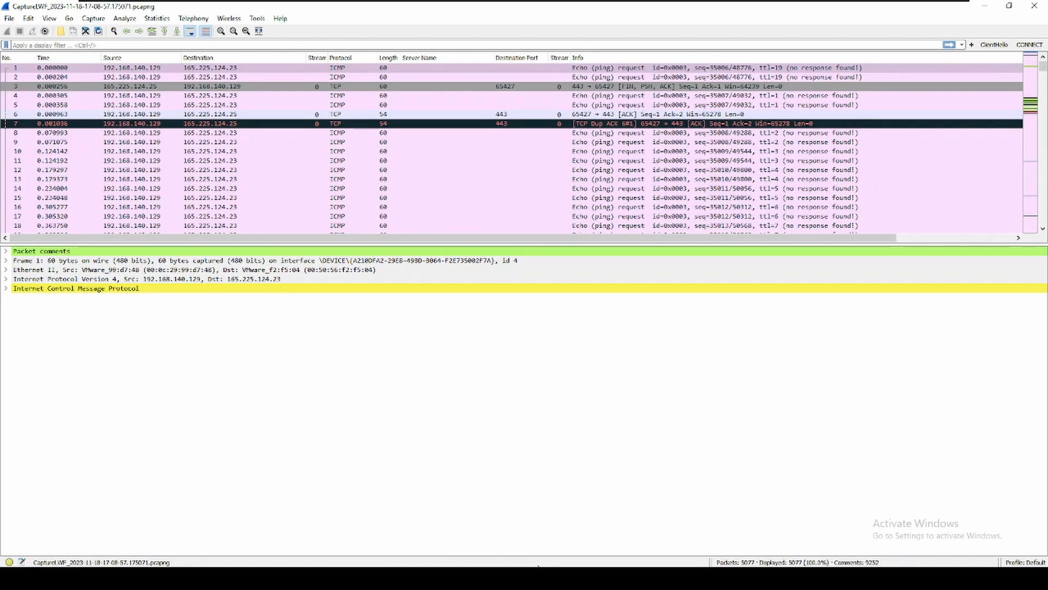
pyautogui.moveTo(526, 576)
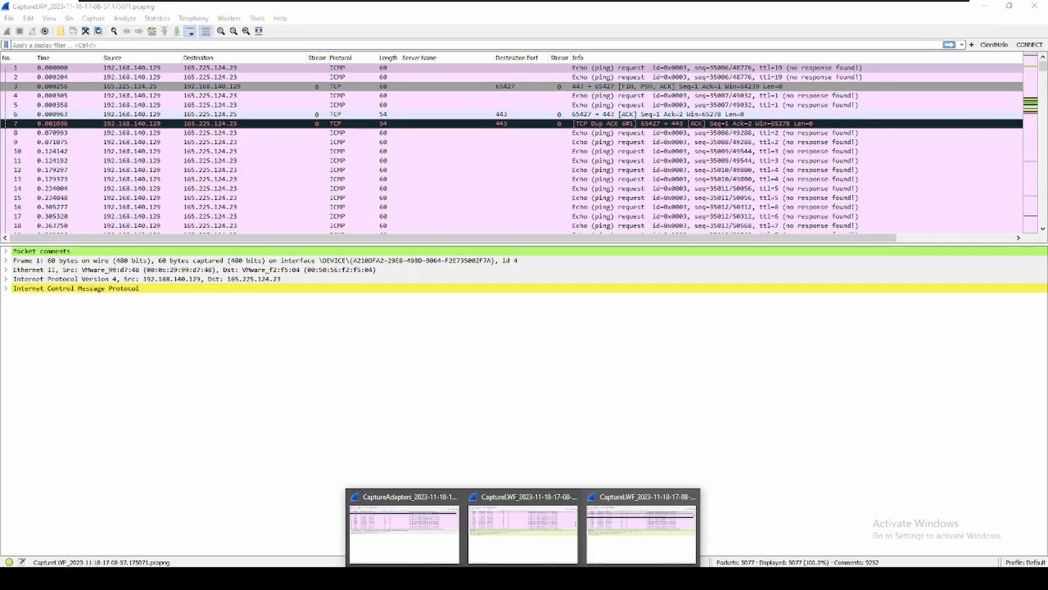
pyautogui.click(416, 536)
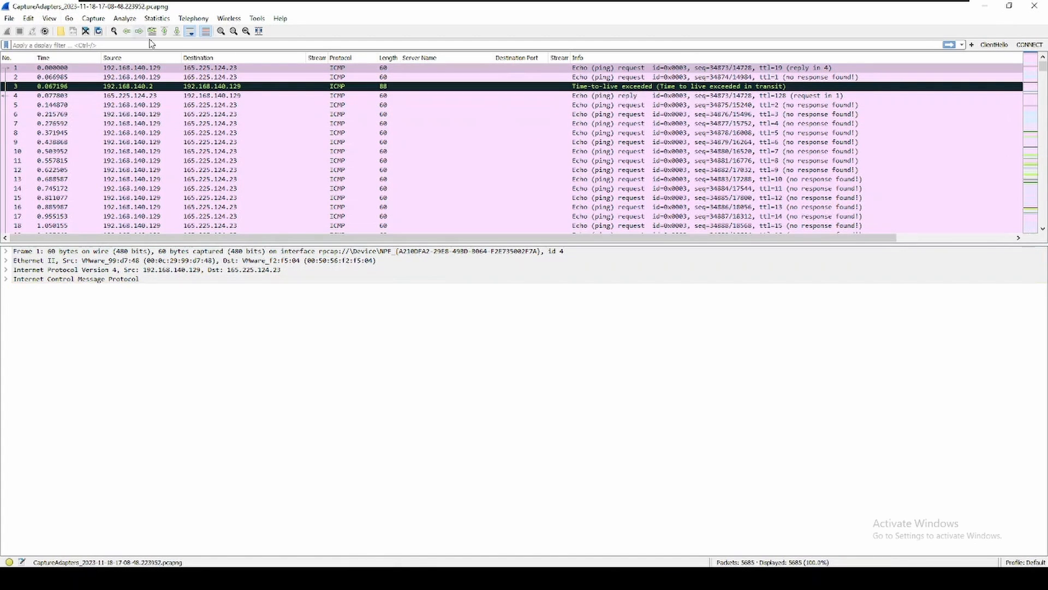
pyautogui.moveTo(496, 576)
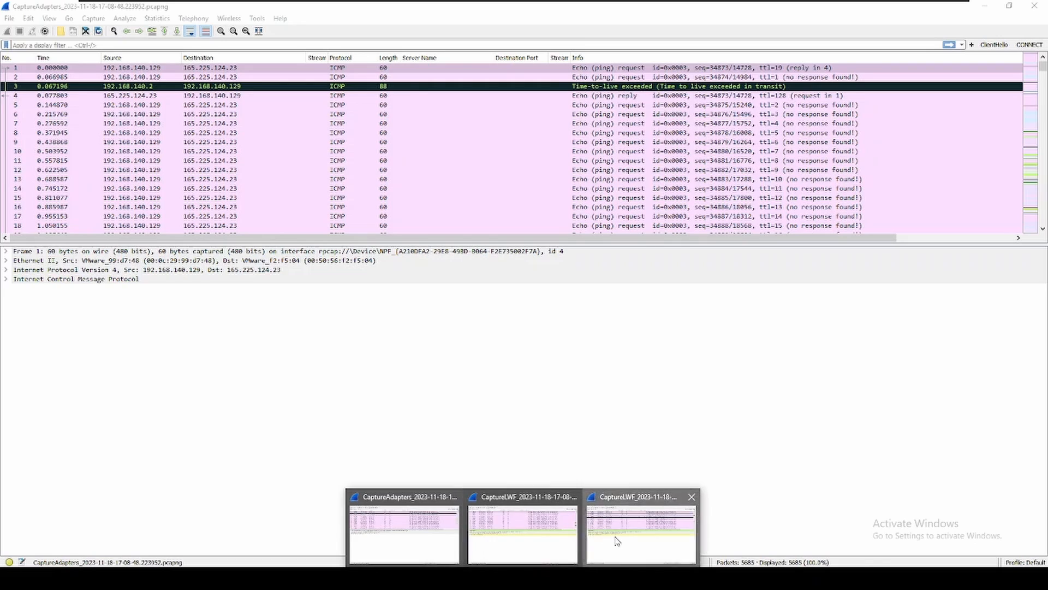
pyautogui.click(616, 540)
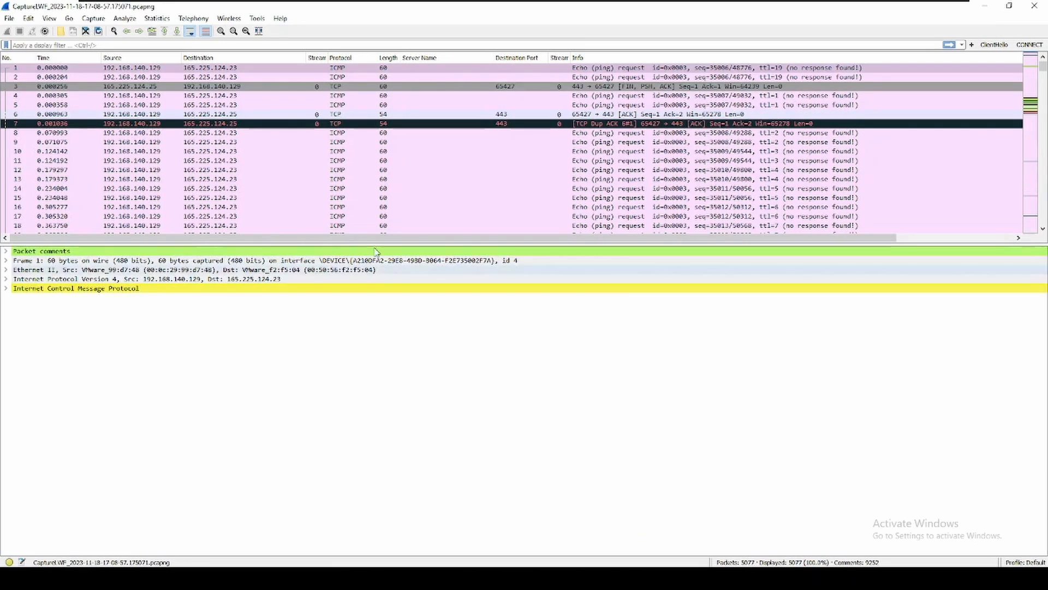
# - Filter the CaptureLWF packets with ip.addr == 100.64.0.6
pyautogui.click(962, 45)
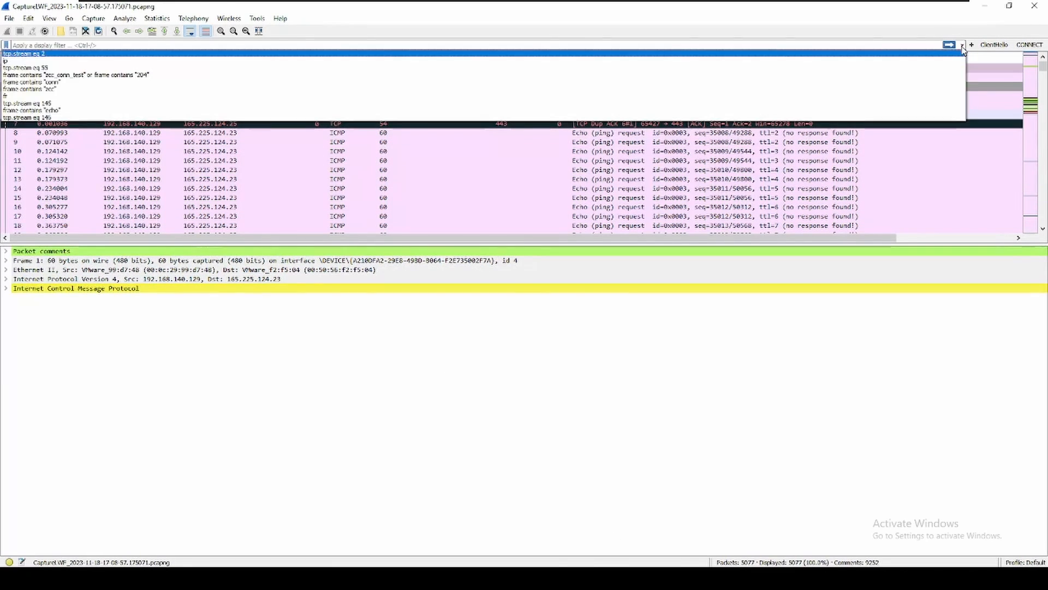
pyautogui.click(402, 45)
pyautogui.write('ip')
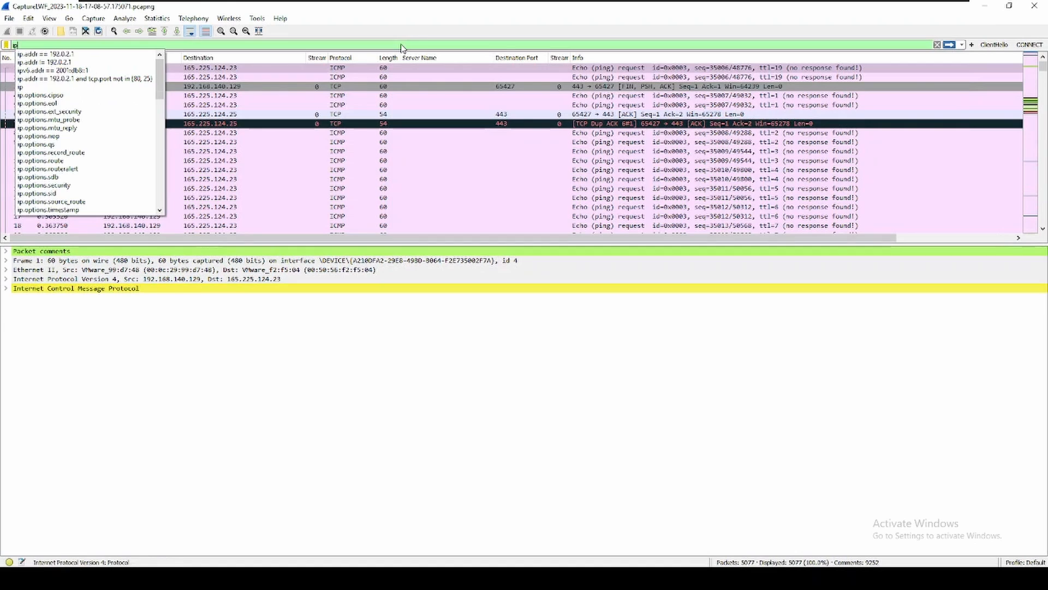
pyautogui.press('Down')
pyautogui.press('Return')
pyautogui.press('BackSpace')
pyautogui.press('BackSpace')
pyautogui.press('BackSpace')
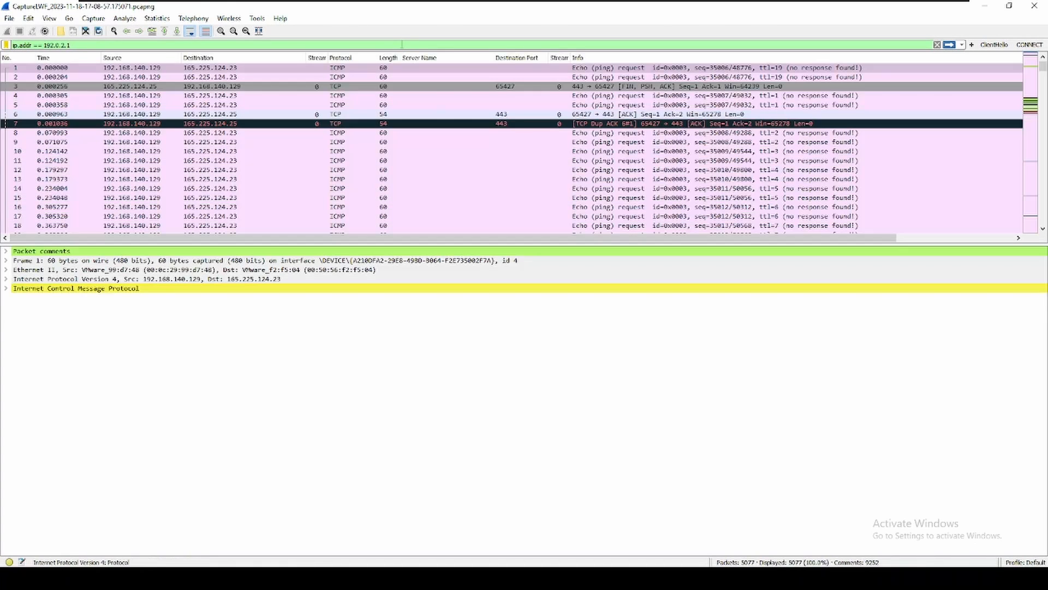
pyautogui.press('BackSpace')
pyautogui.press('BackSpace')
pyautogui.press('BackSpace')
pyautogui.press('BackSpace')
pyautogui.press('BackSpace')
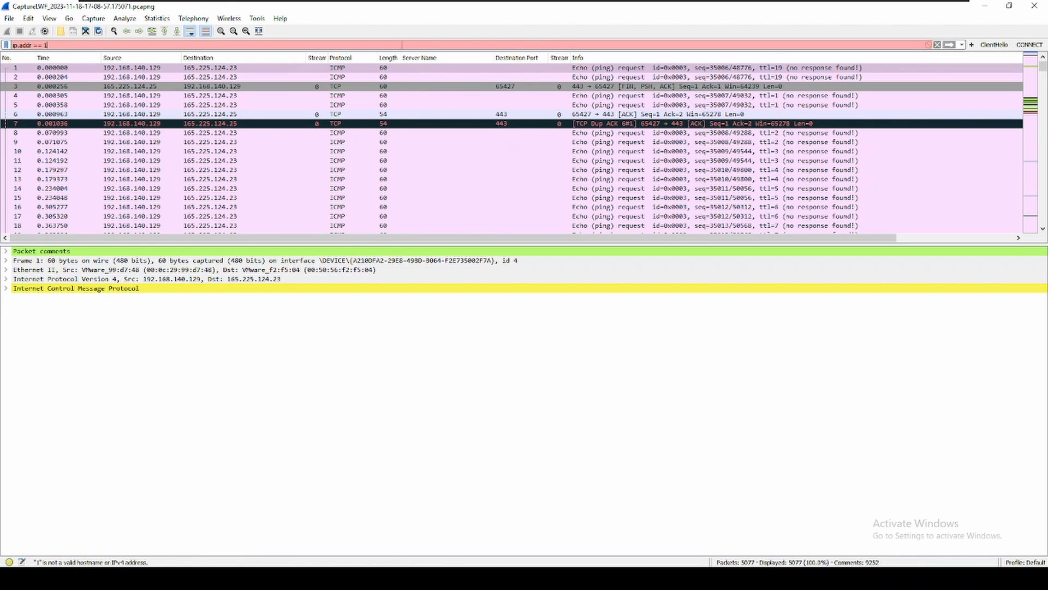
pyautogui.write('00.64.0.6')
pyautogui.press('Return')
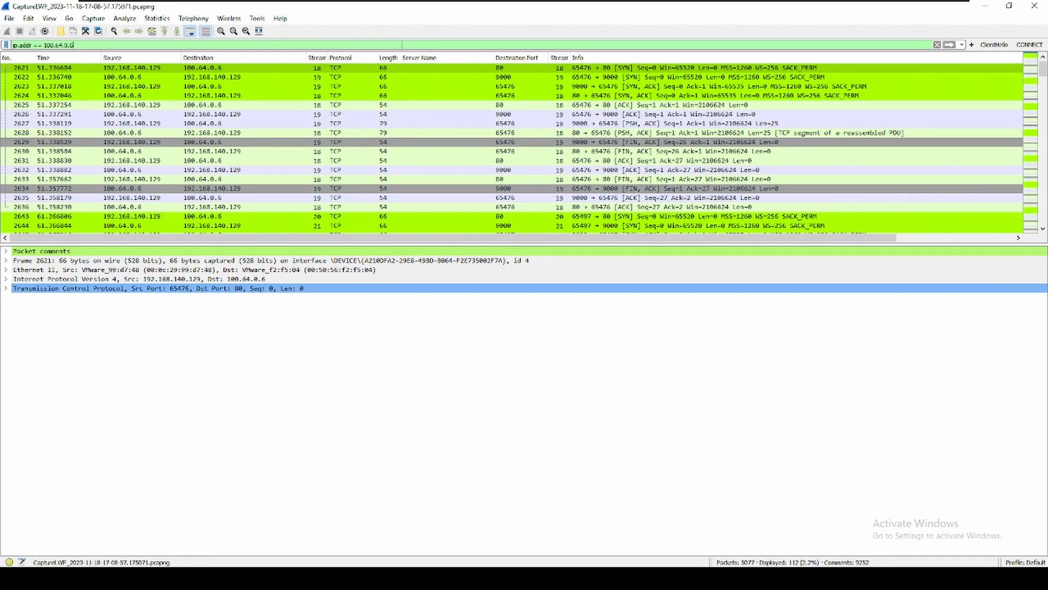
# - Enlarge the packet list and examine the TCP handshakes on ports 80 and 9000 up to PSH, ACK packet 2627
pyautogui.moveTo(594, 244); pyautogui.dragTo(594, 357)
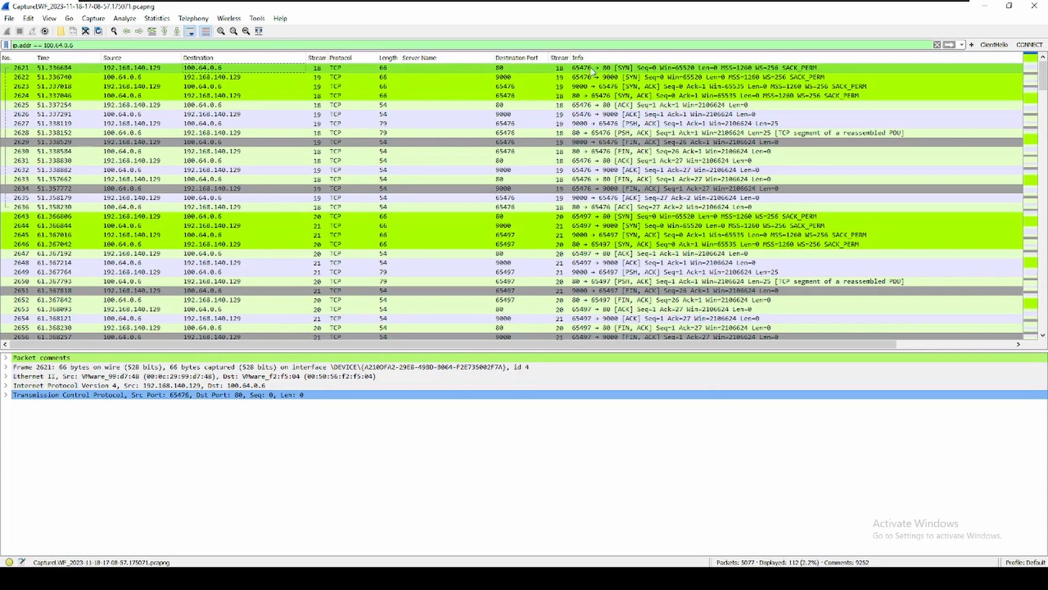
pyautogui.click(231, 78)
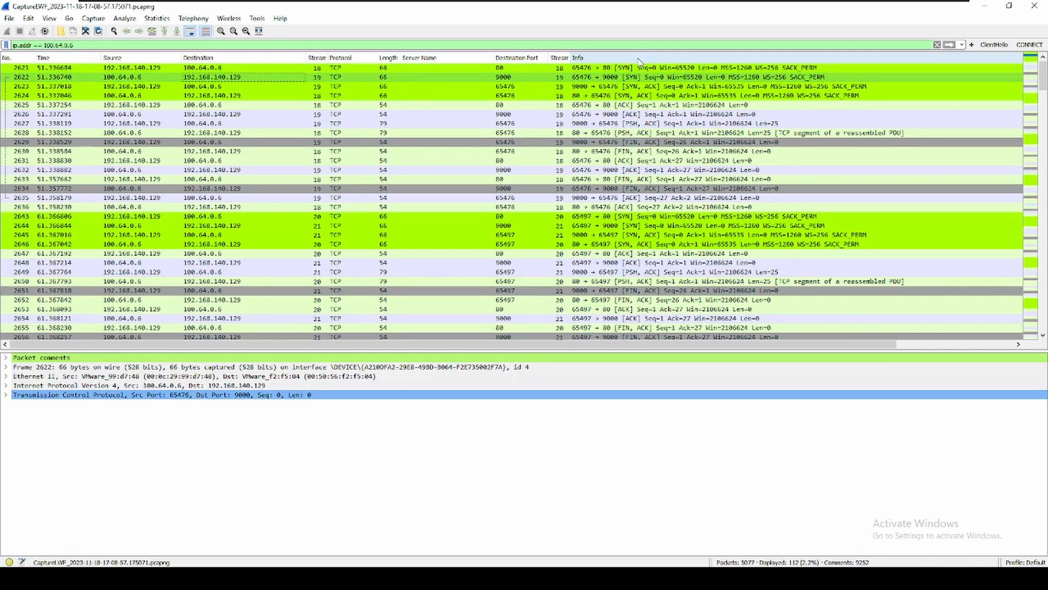
pyautogui.click(612, 105)
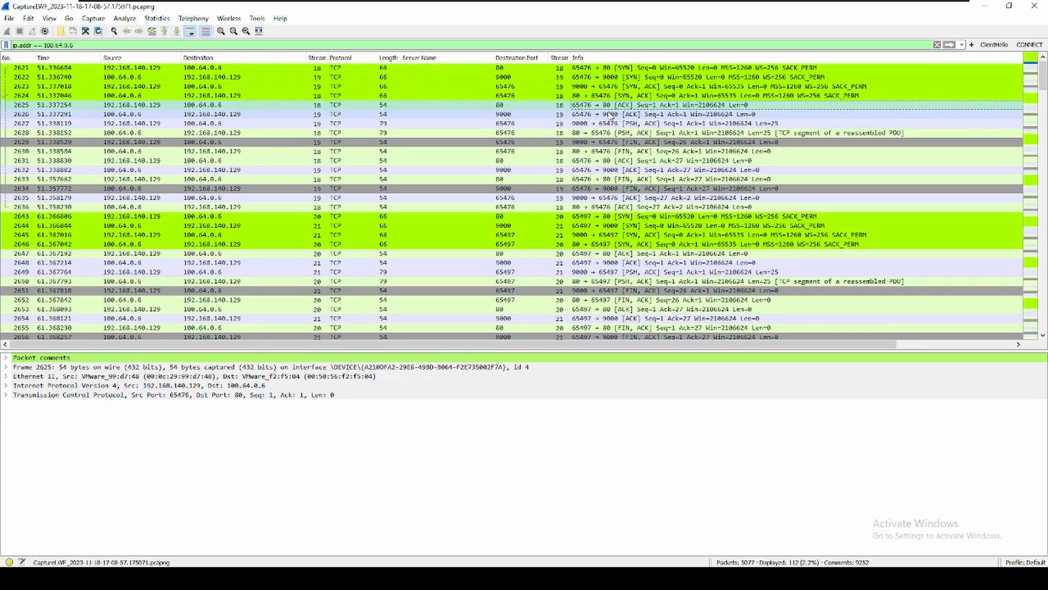
pyautogui.click(612, 114)
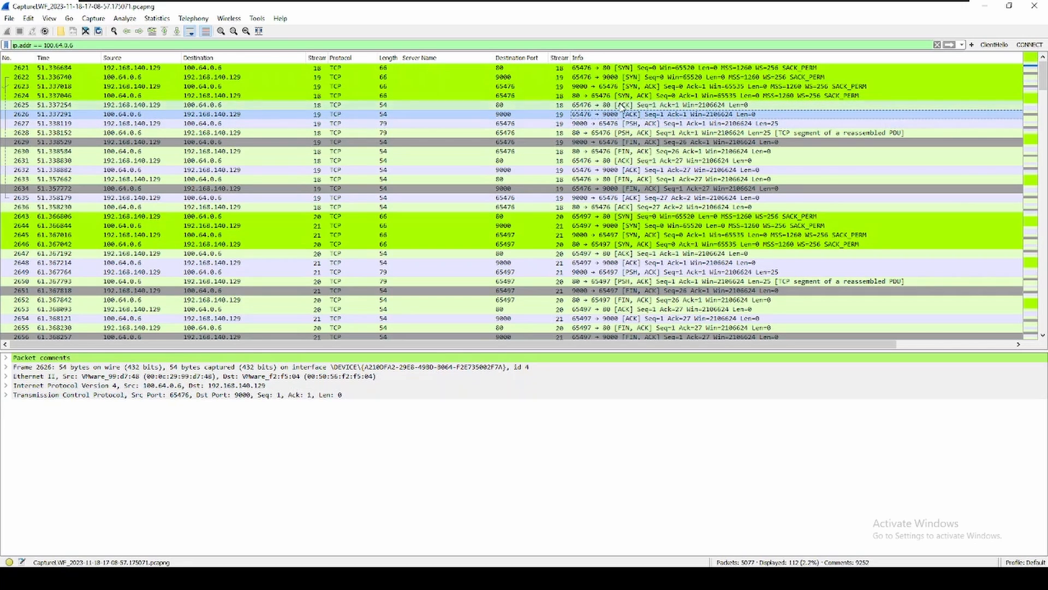
pyautogui.click(619, 97)
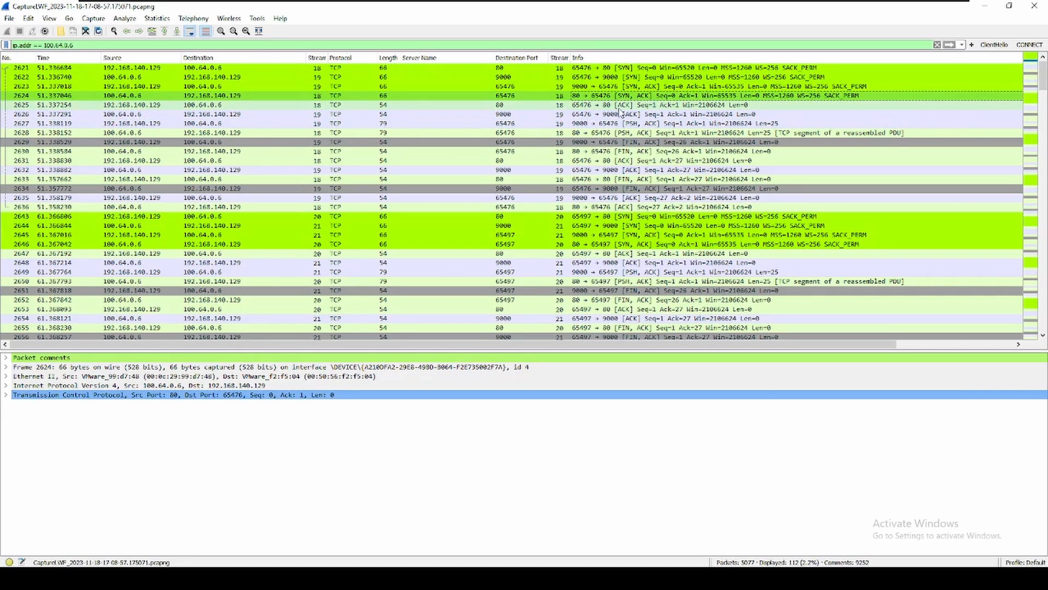
pyautogui.click(620, 106)
pyautogui.click(622, 115)
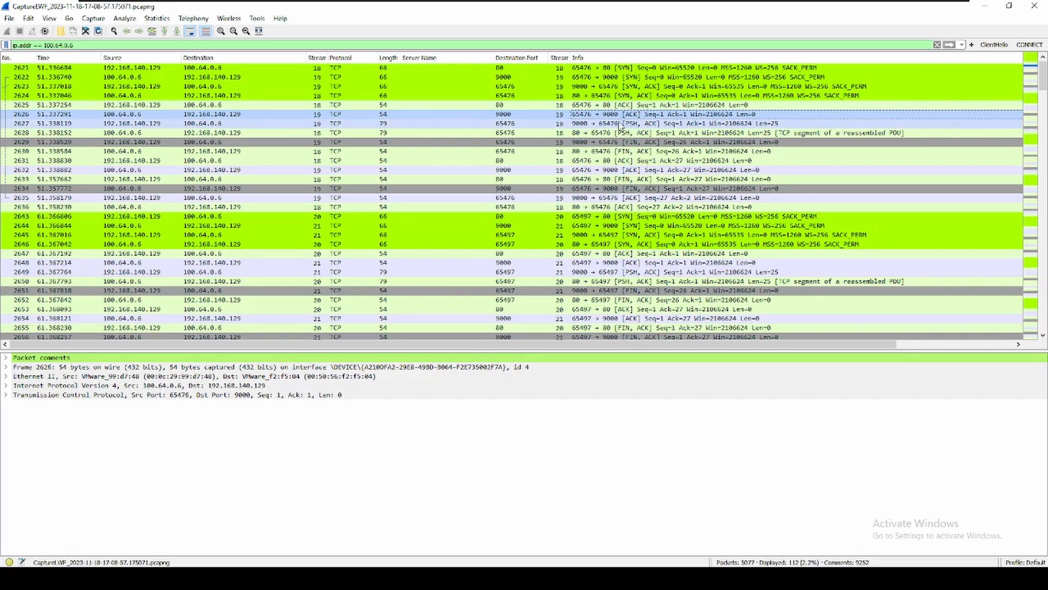
pyautogui.click(619, 124)
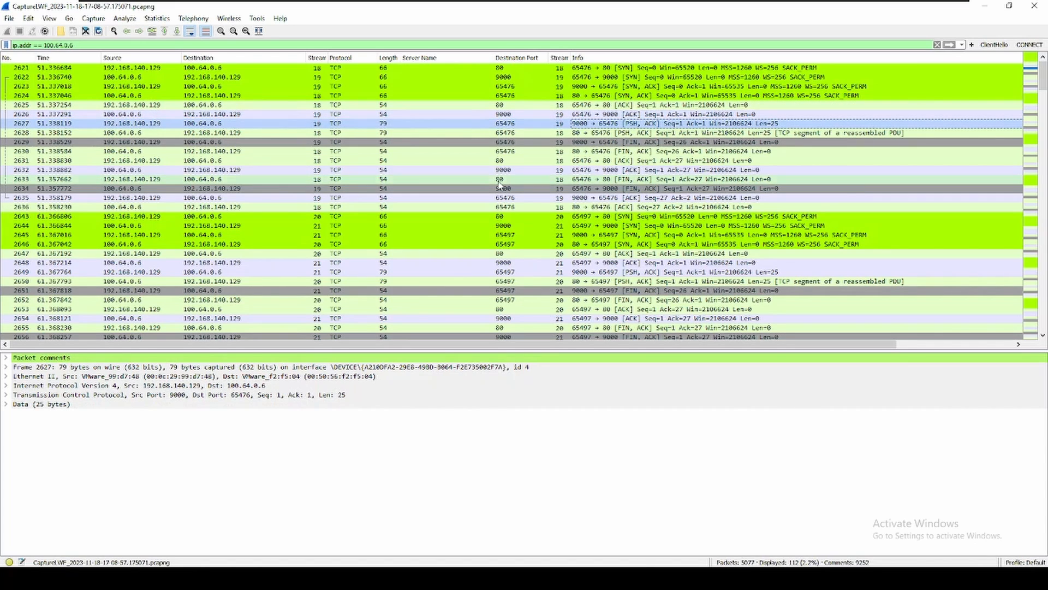
# - Expand the Data section of packet 2627 and select its payload field
pyautogui.moveTo(364, 396); pyautogui.dragTo(10, 407)
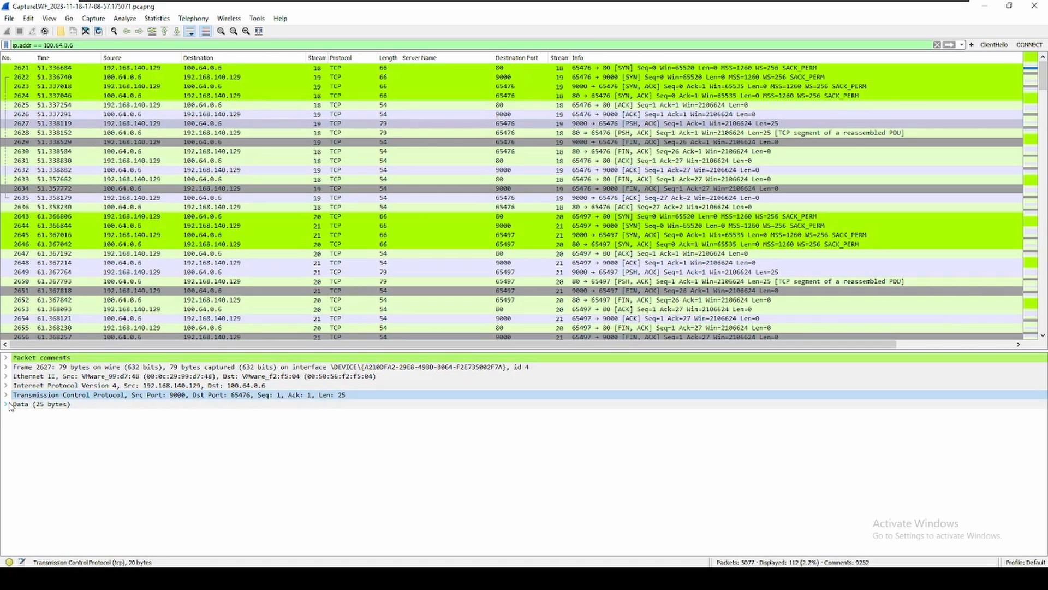
pyautogui.click(8, 405)
pyautogui.click(44, 414)
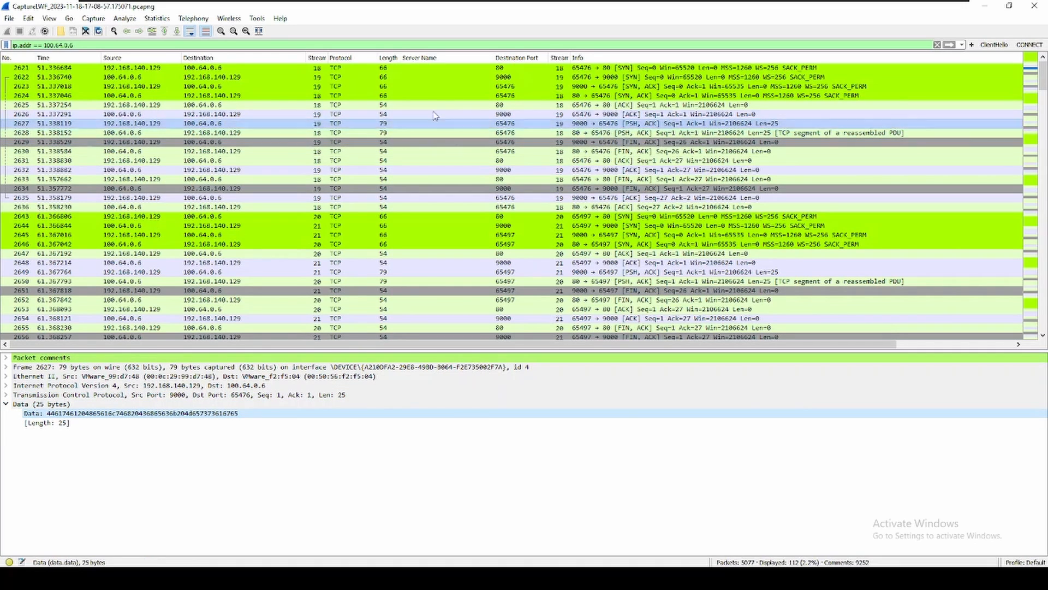
# - Follow the TCP stream of packet 2622, highlight the health check message in its content, and close the stream window
pyautogui.click(318, 80)
pyautogui.rightClick(319, 85)
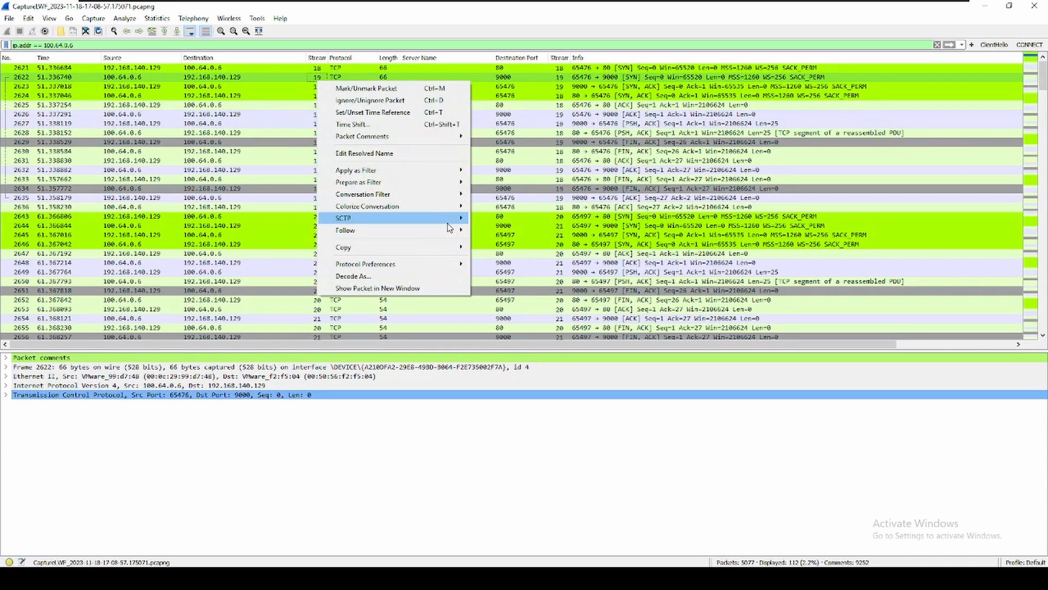
pyautogui.moveTo(453, 230)
pyautogui.click(512, 233)
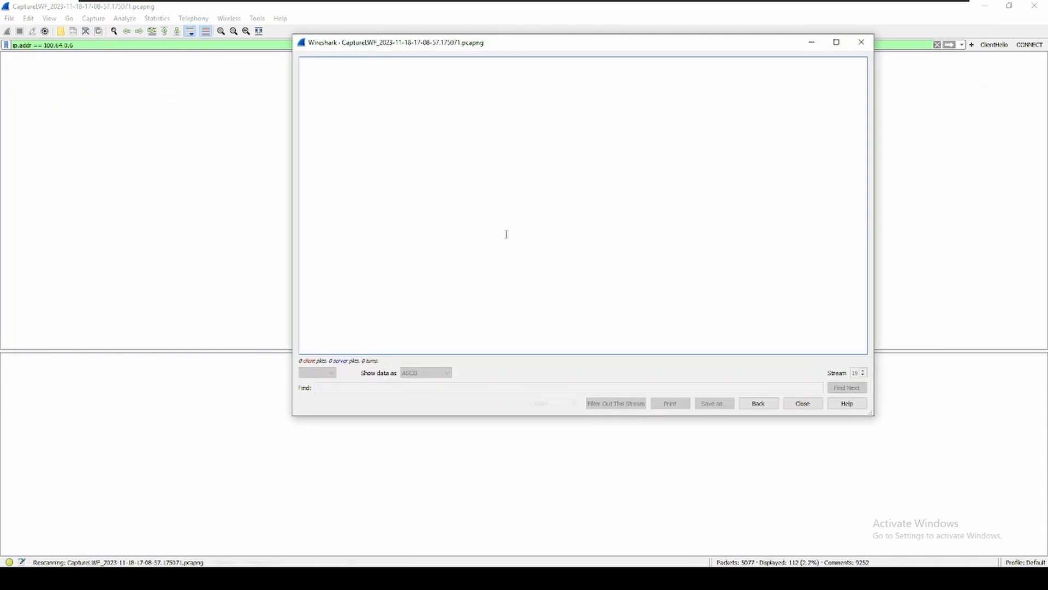
pyautogui.moveTo(409, 45)
pyautogui.mouseDown()
pyautogui.moveTo(384, 158)
pyautogui.moveTo(296, 180)
pyautogui.mouseUp()
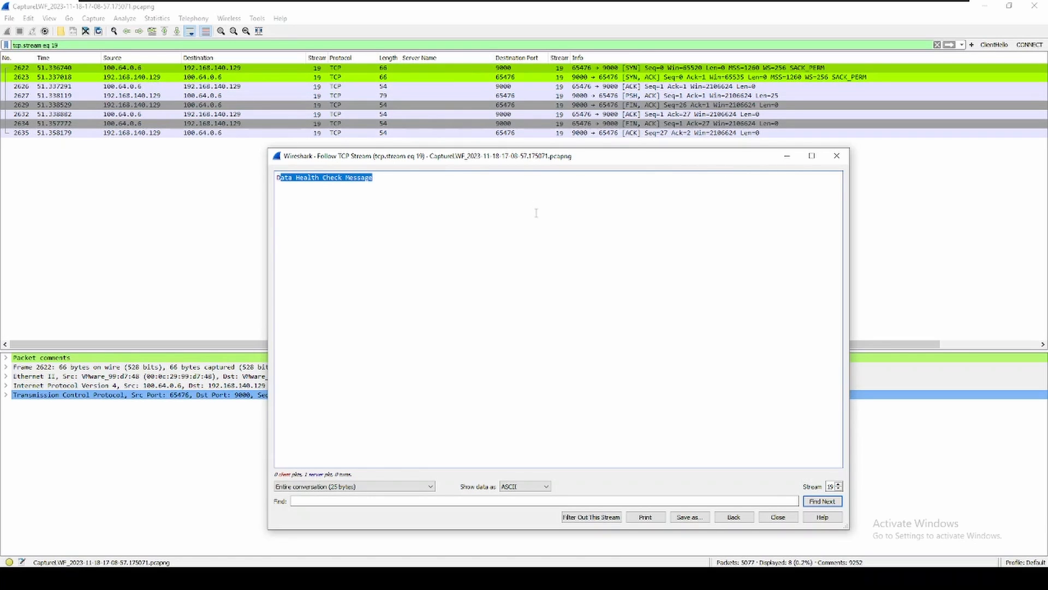
pyautogui.click(837, 155)
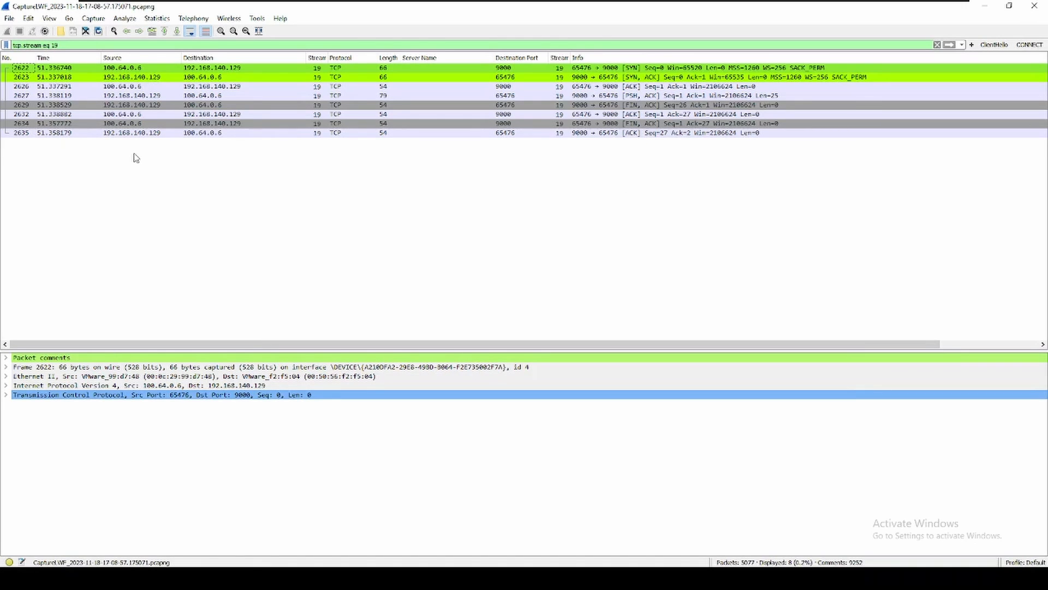
# - Examine the data packet 2627 and the closing packets of TCP stream 19
pyautogui.click(512, 96)
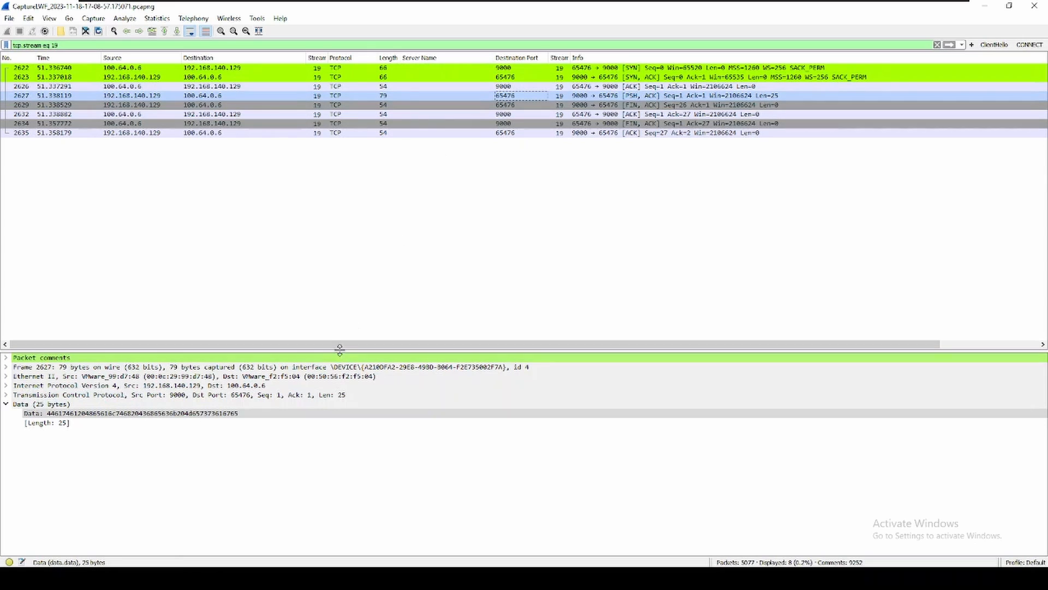
pyautogui.click(554, 114)
pyautogui.click(557, 133)
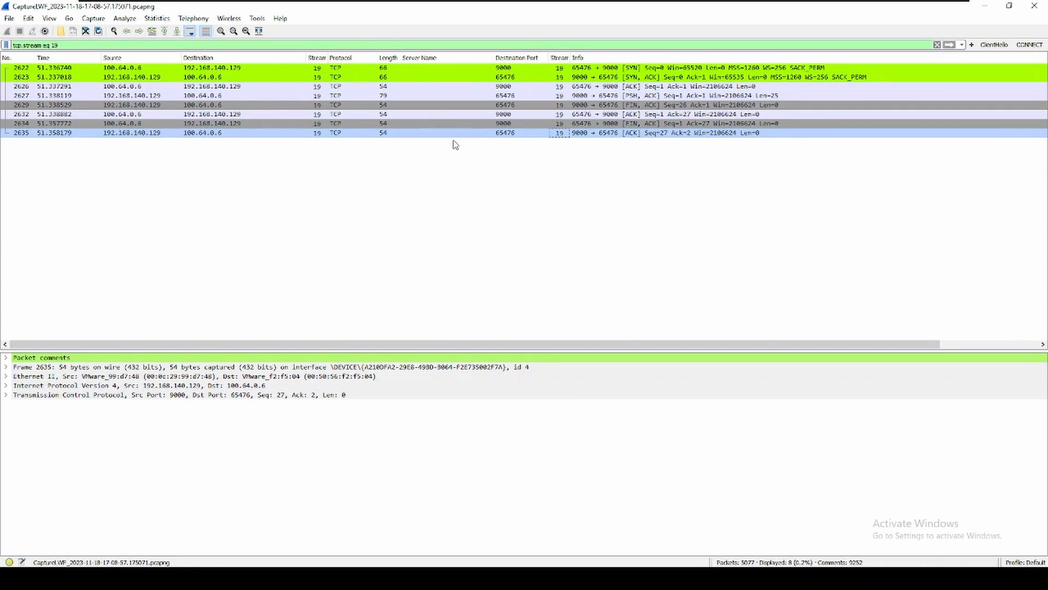
# - Replace the stream filter with ip.addr == 100.64.0.6 and review the recurring health check connections
pyautogui.click(936, 45)
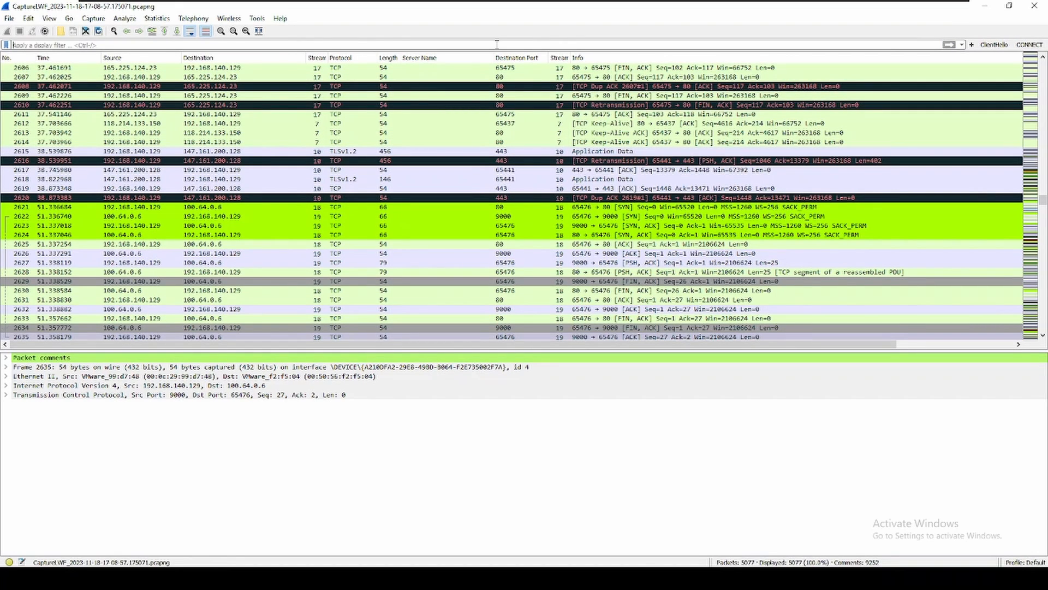
pyautogui.write('ip.addr == 100.64.0.6')
pyautogui.press('Return')
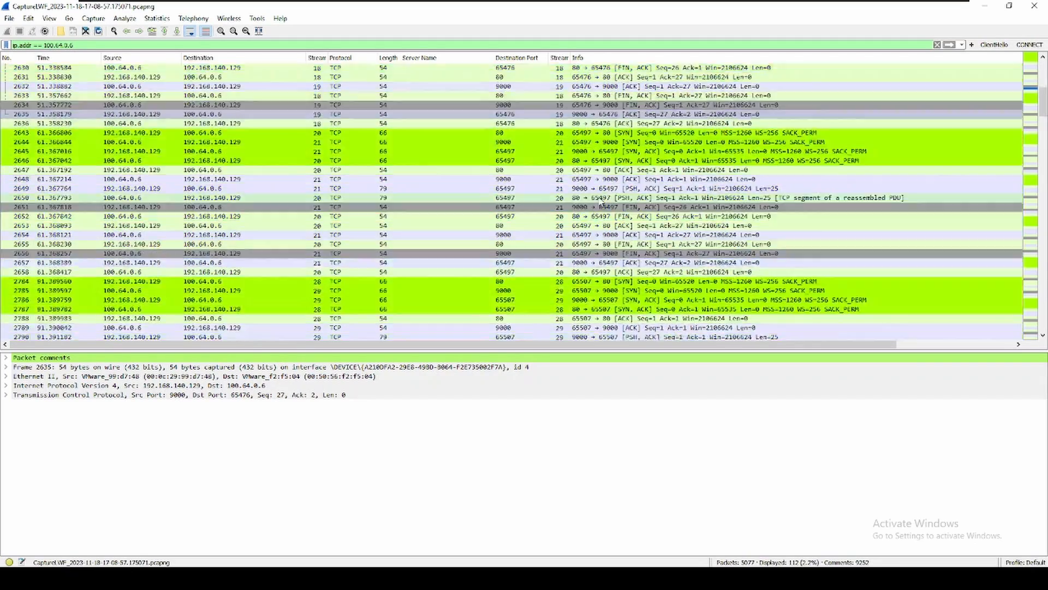
pyautogui.scroll(-15, 603, 202)
pyautogui.scroll(6, 604, 202)
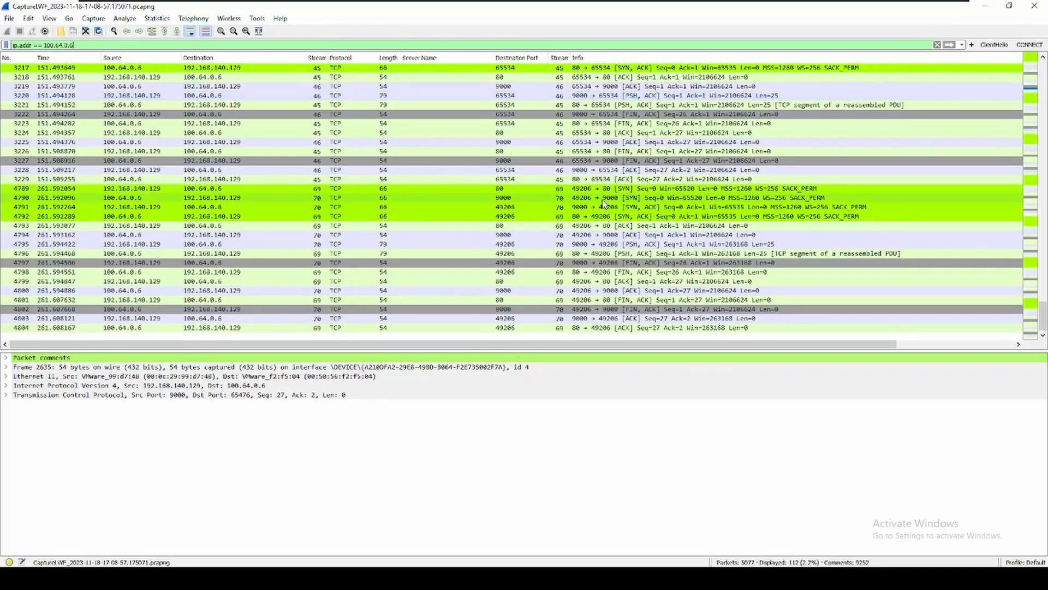
pyautogui.scroll(3, 548, 200)
pyautogui.scroll(10, 549, 200)
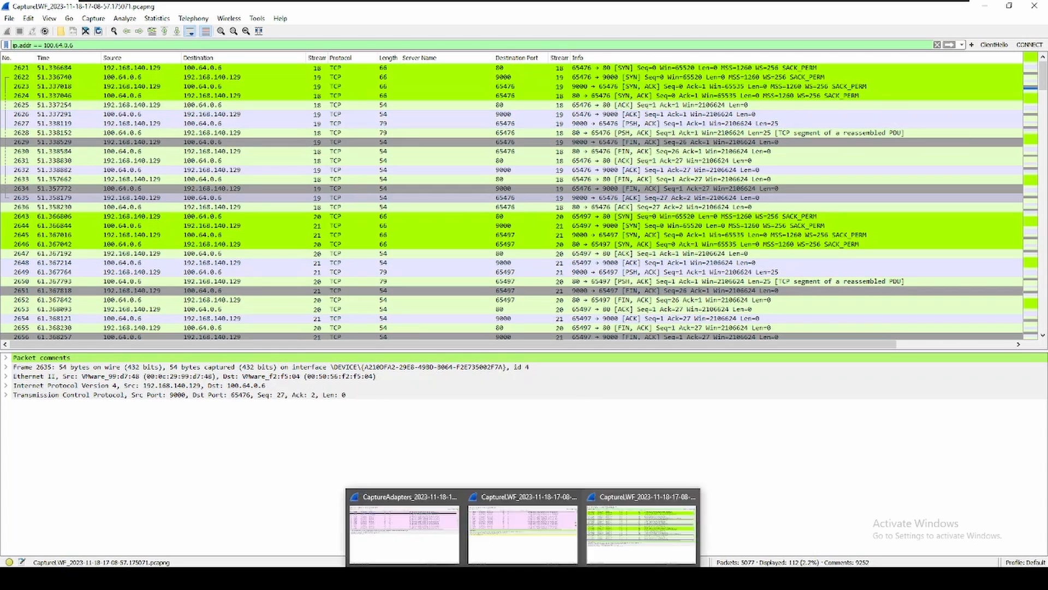
# - Minimise the Zscaler Client Connector window and close the CaptureLWF capture filtered on 100.64.0.6
pyautogui.click(466, 527)
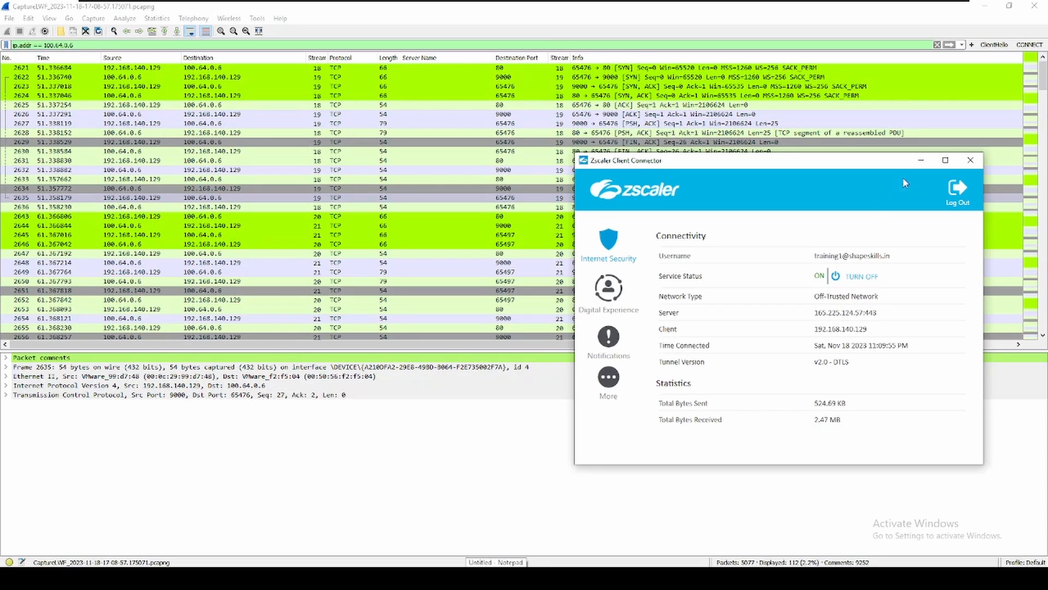
pyautogui.click(921, 161)
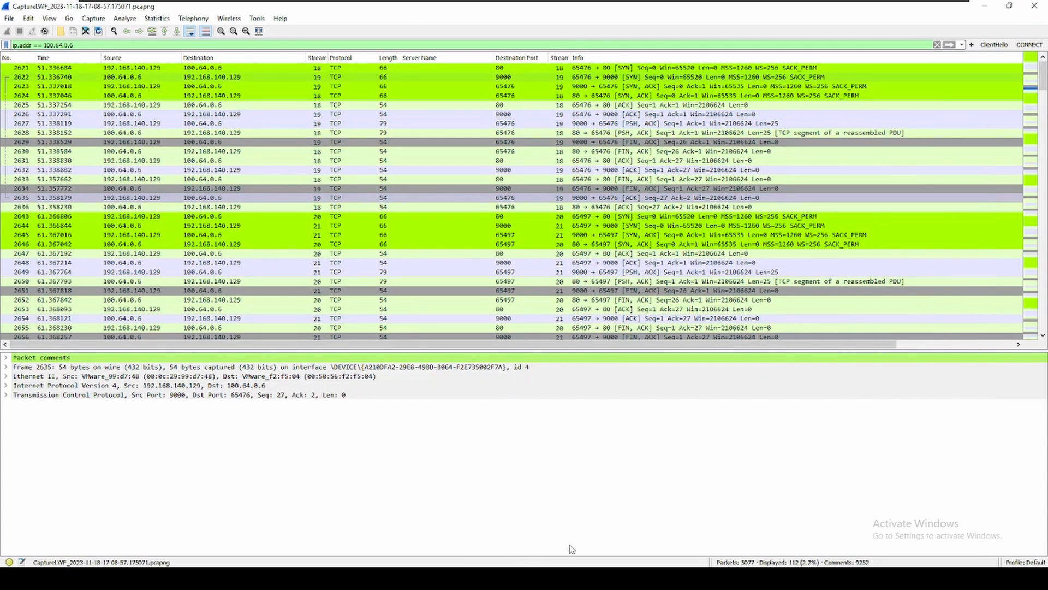
pyautogui.click(1035, 5)
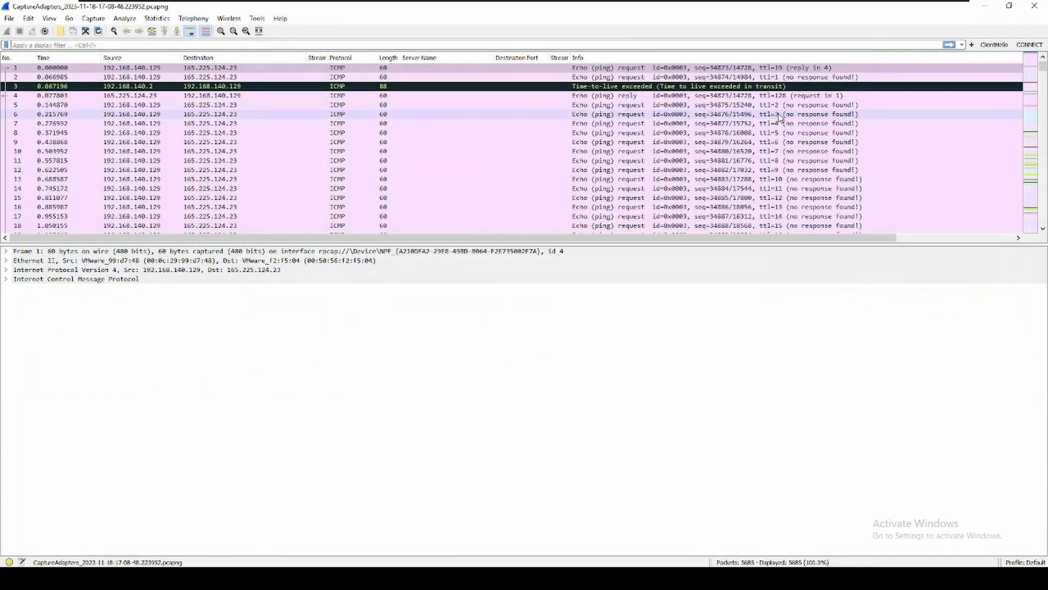
pyautogui.click(1034, 6)
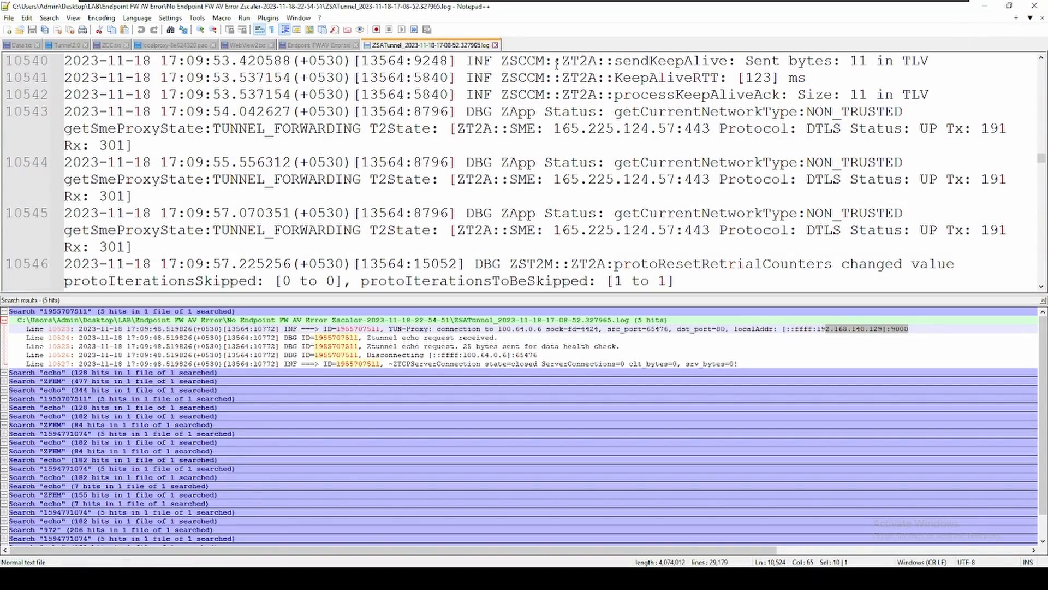
pyautogui.click(136, 577)
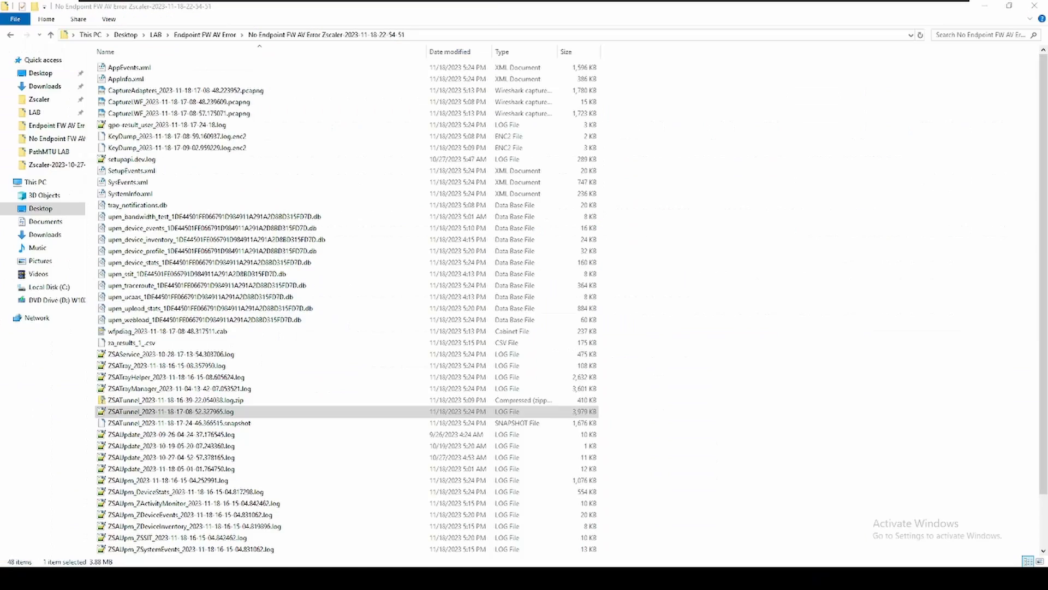
pyautogui.click(205, 34)
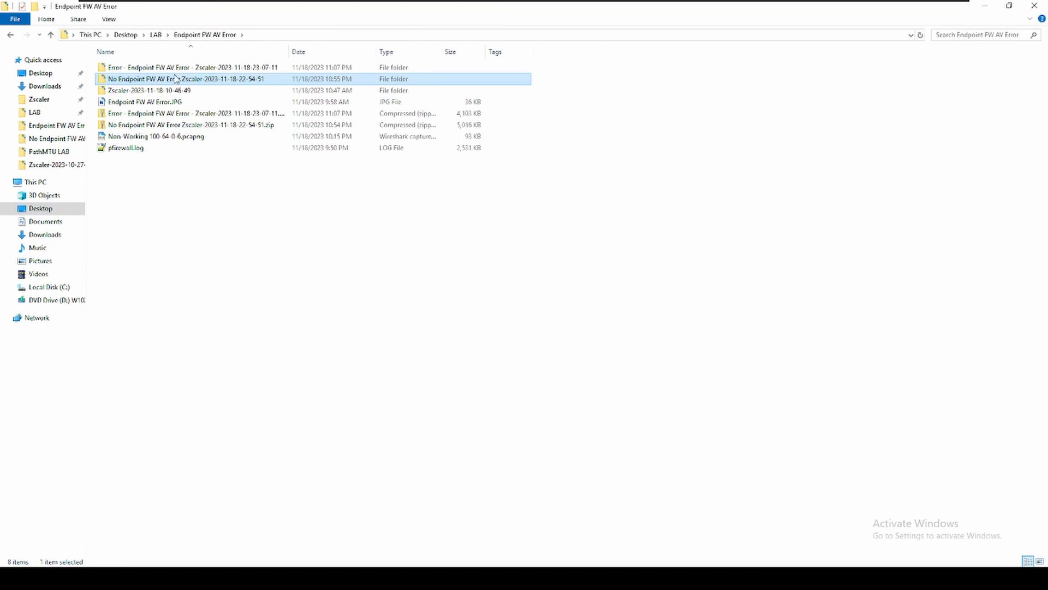
pyautogui.doubleClick(179, 69)
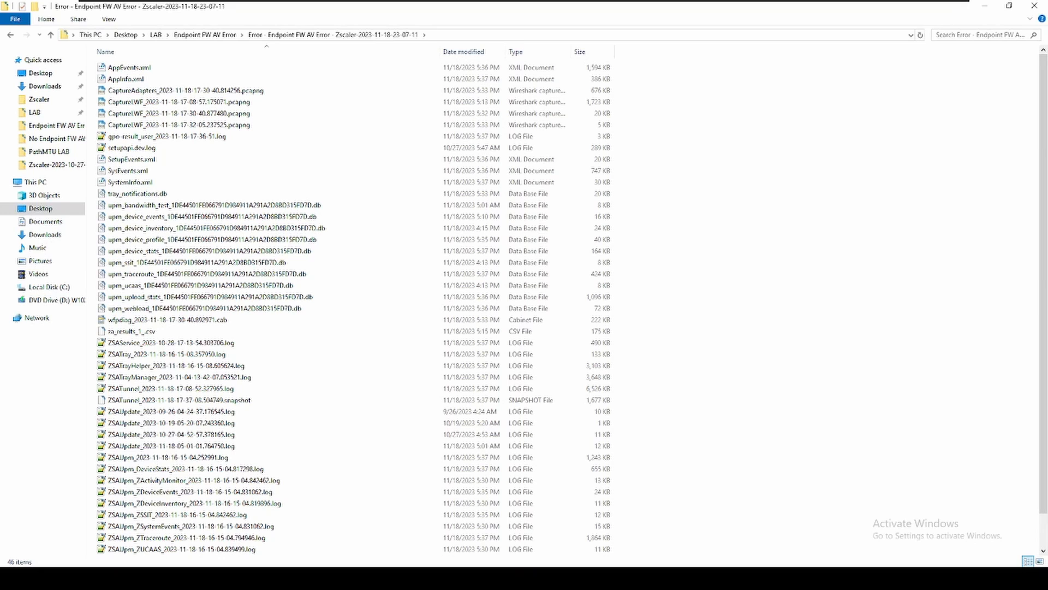
pyautogui.rightClick(523, 579)
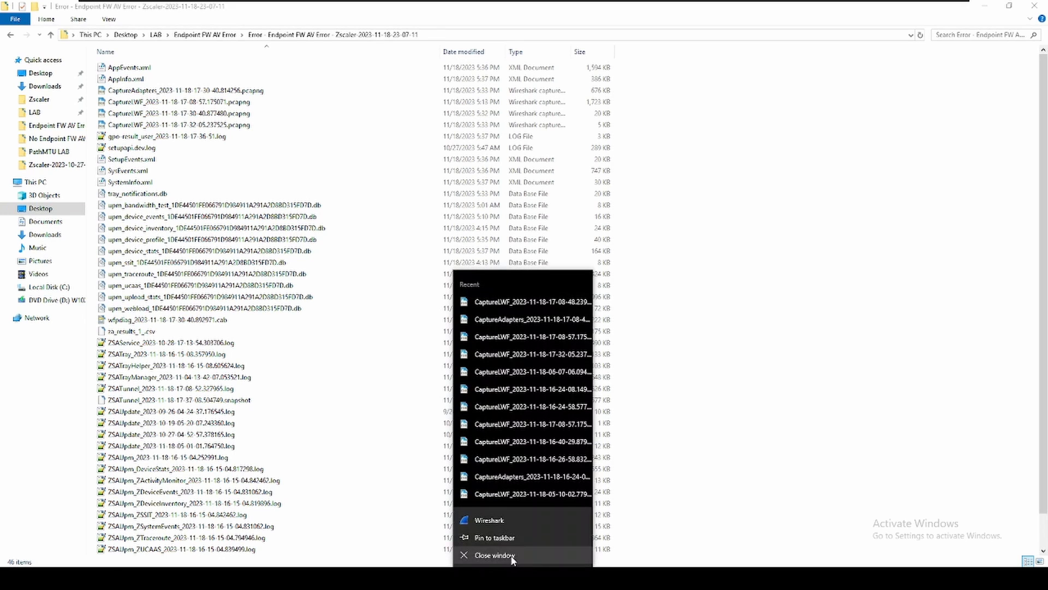
pyautogui.click(512, 555)
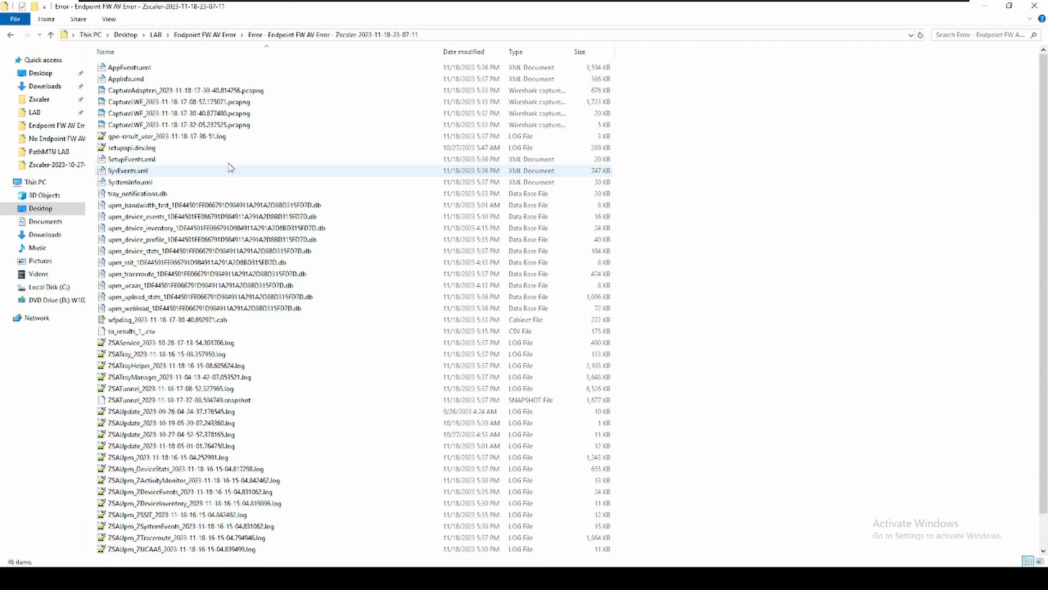
# - Open the three CaptureLWF captures from the Error folder together in Wireshark
pyautogui.click(236, 104)
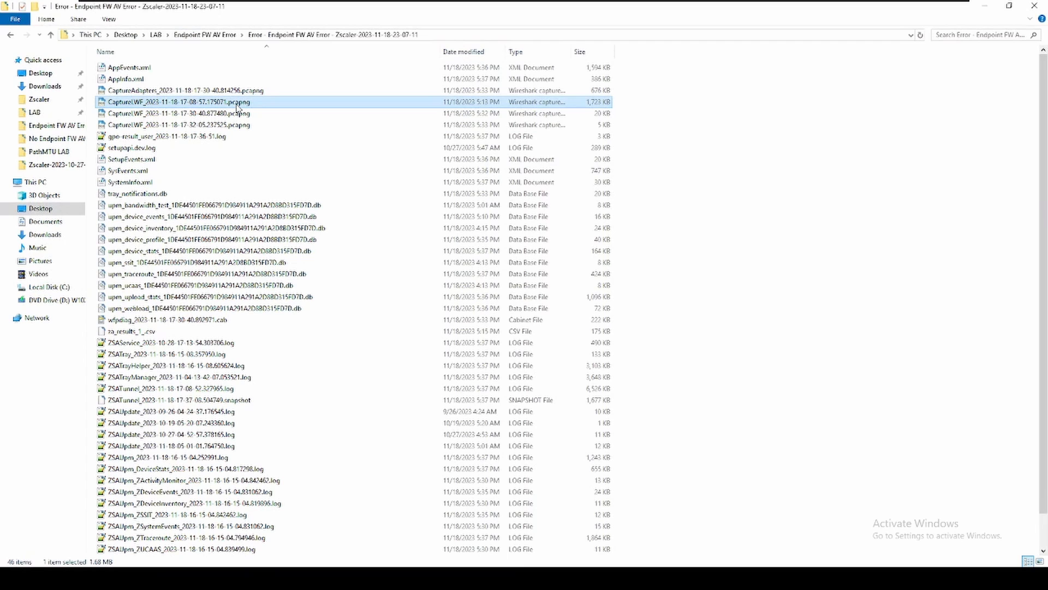
pyautogui.hotkey('shift', 'Down')
pyautogui.hotkey('shift', 'Down')
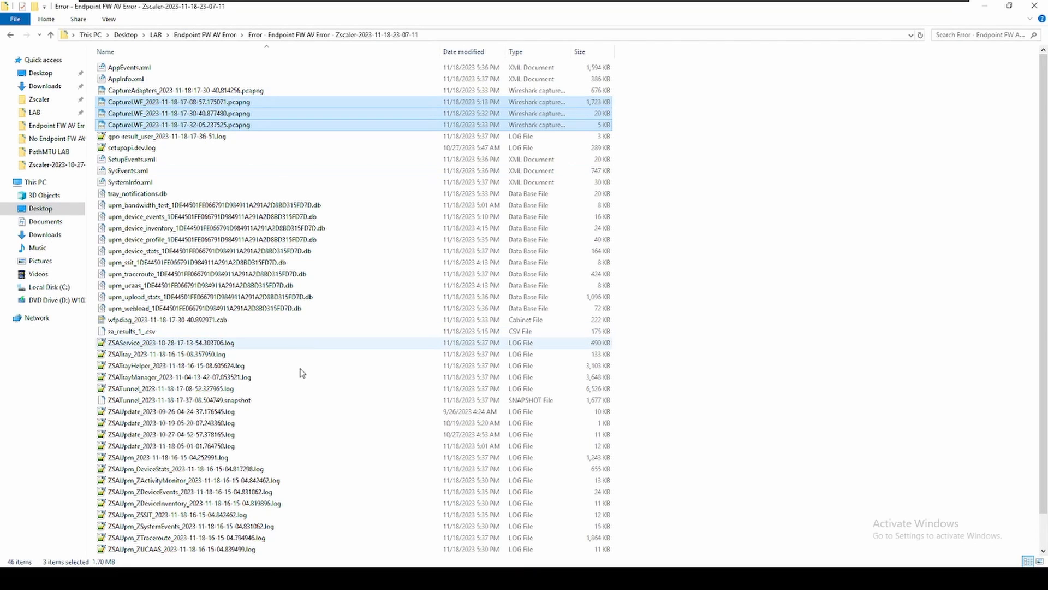
pyautogui.press('Return')
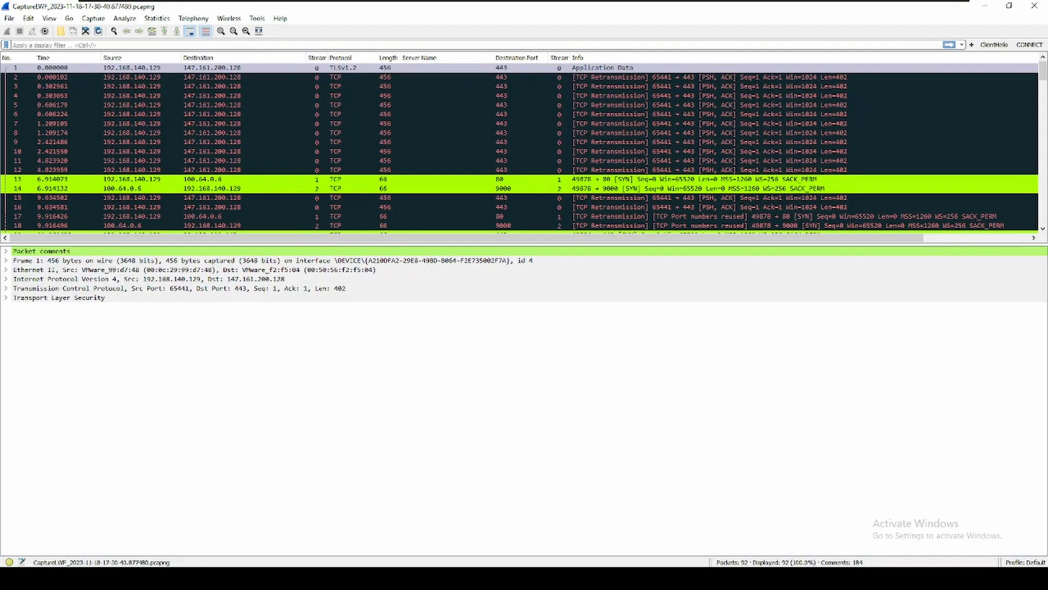
pyautogui.hotkey('alt', 'Tab')
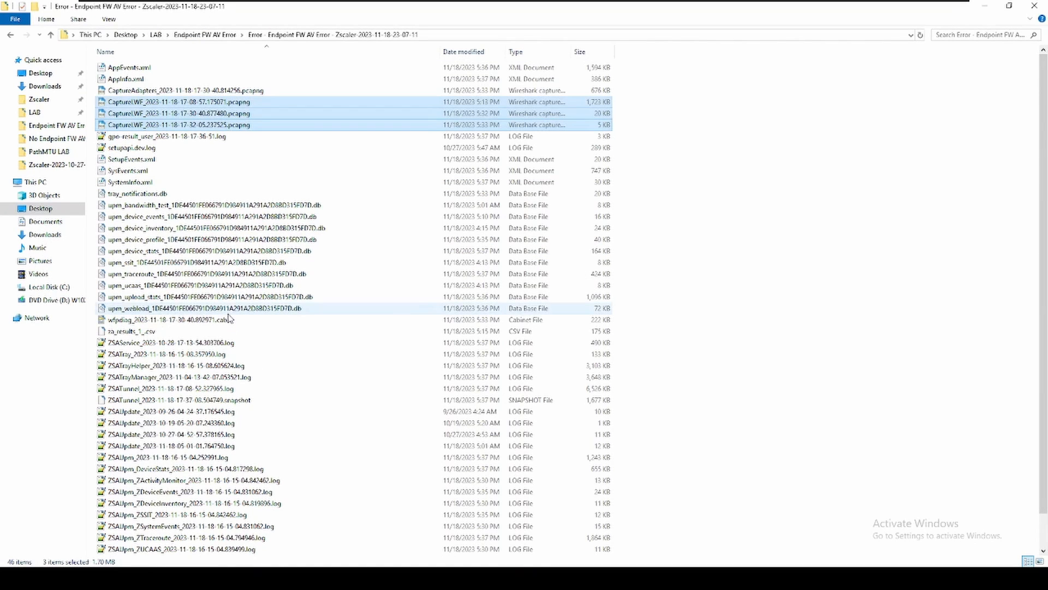
pyautogui.scroll(-1, 224, 382)
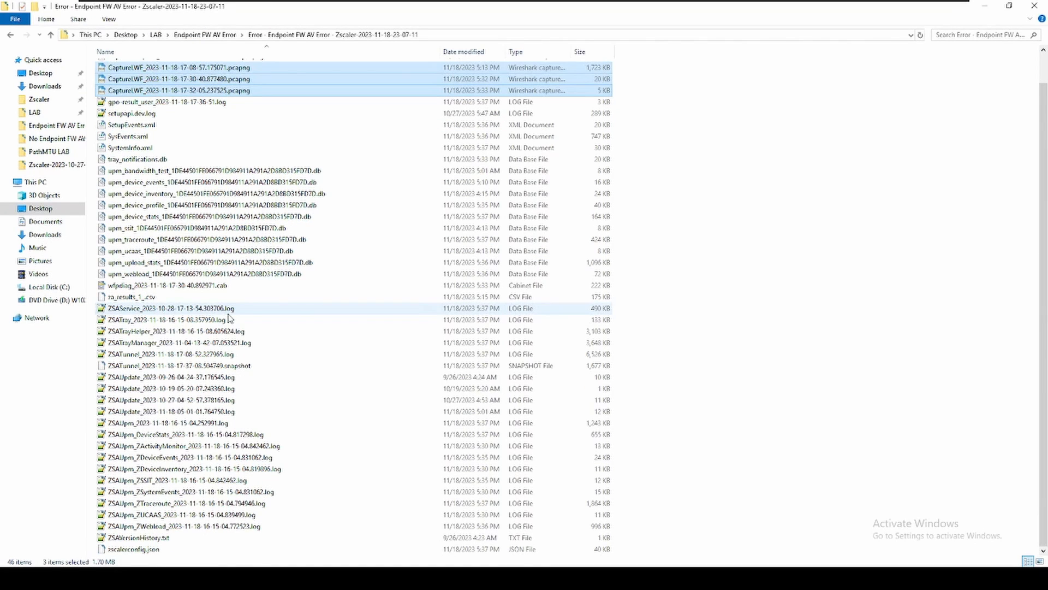
pyautogui.doubleClick(157, 355)
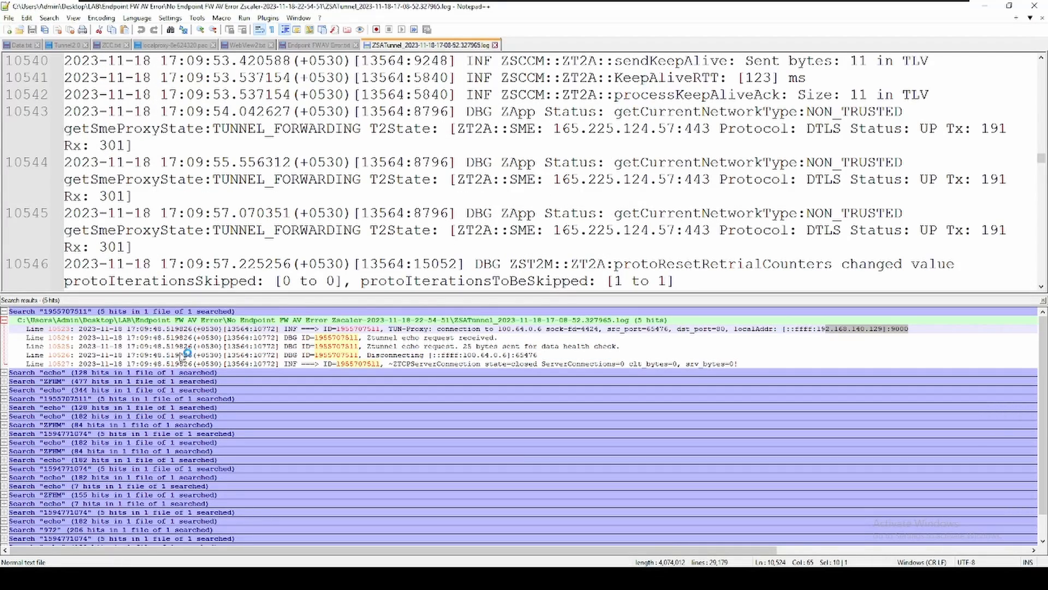
pyautogui.click(1043, 301)
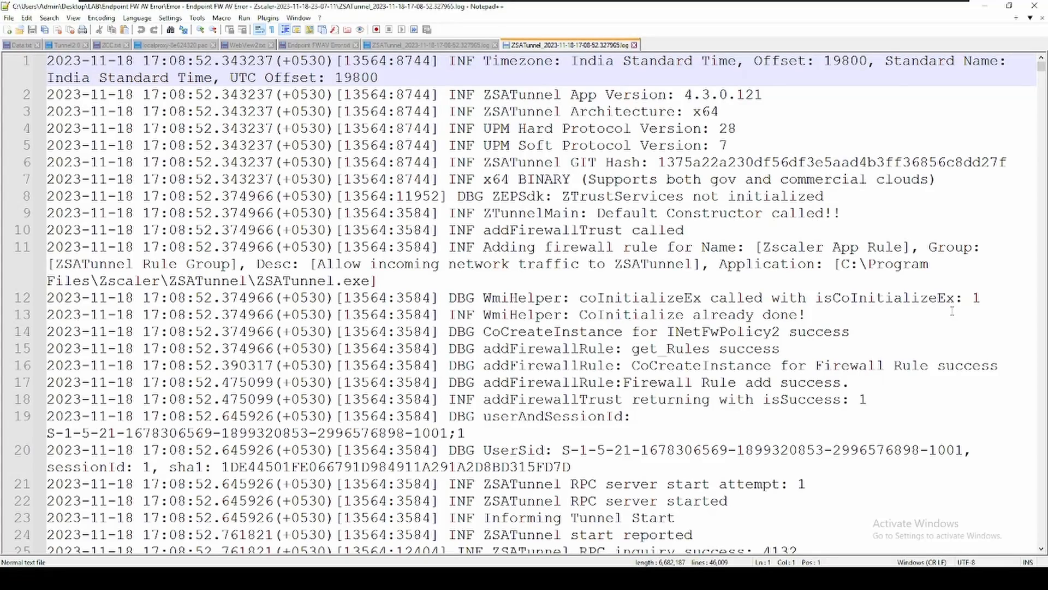
# - Find all occurrences of "echo" in the current ZSATunnel log and enlarge the results list
pyautogui.hotkey('ctrl', 'shift', 'Right')
pyautogui.hotkey('ctrl', 'f')
pyautogui.write('echo')
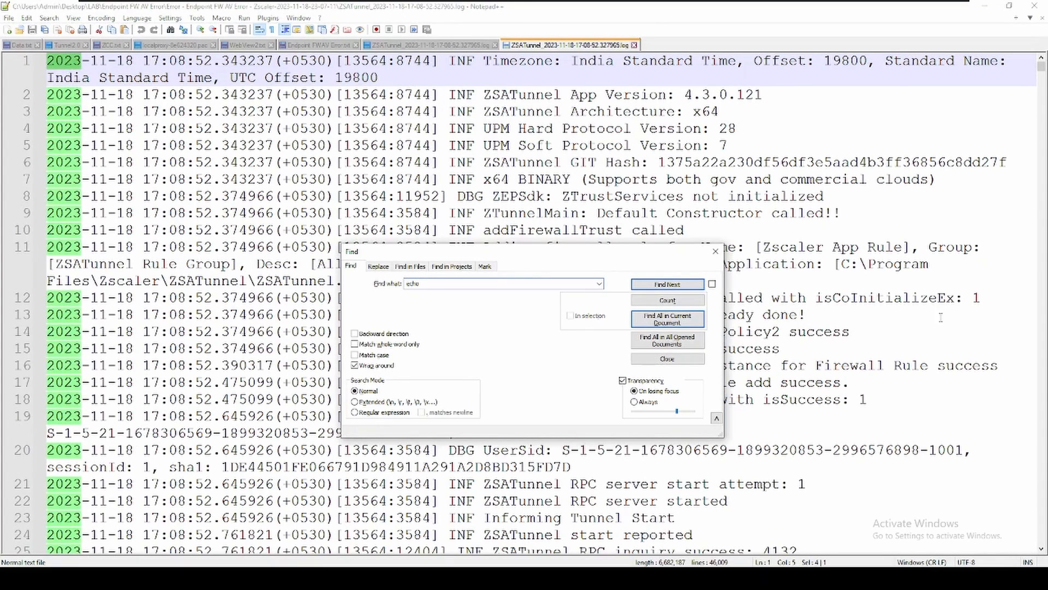
pyautogui.click(668, 319)
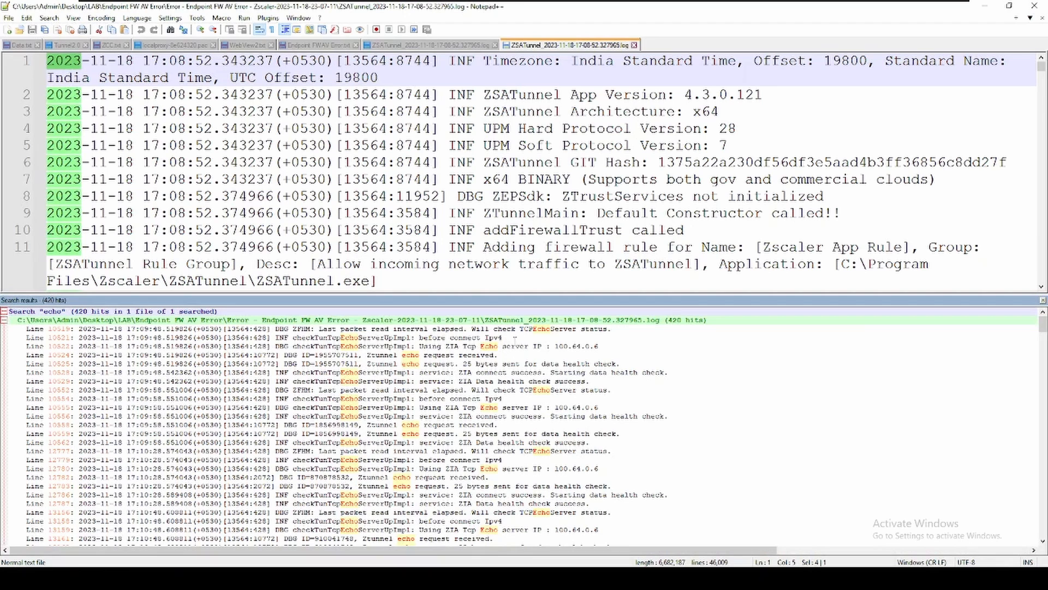
pyautogui.moveTo(571, 294); pyautogui.dragTo(571, 171)
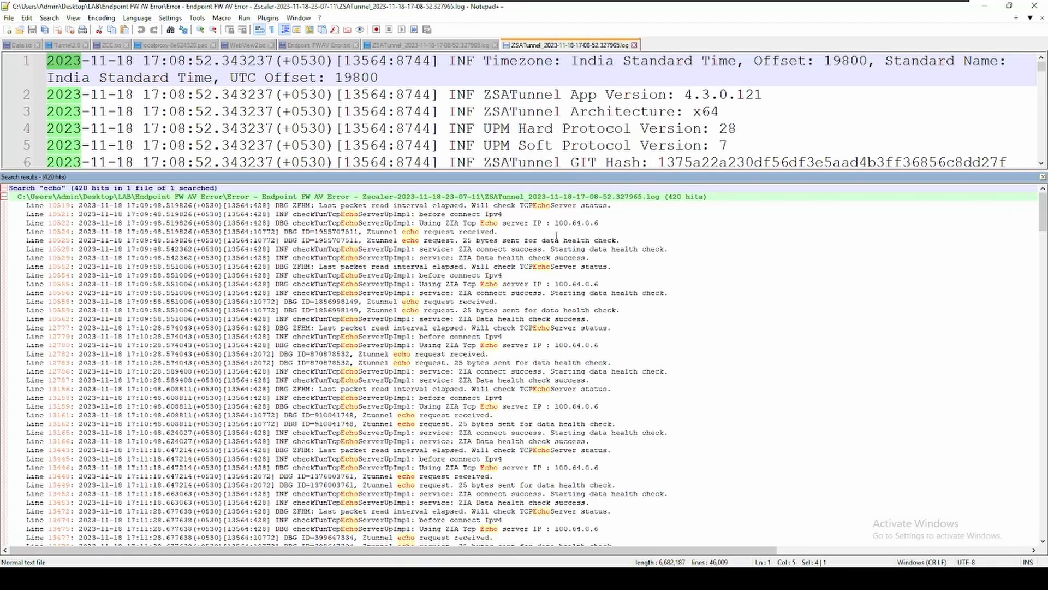
# - Review the successful echo health checks, highlighting the first echo request entry and the block of checks from 17:29:19 to 17:30:09
pyautogui.moveTo(429, 223); pyautogui.dragTo(594, 228)
pyautogui.moveTo(415, 231); pyautogui.dragTo(472, 231)
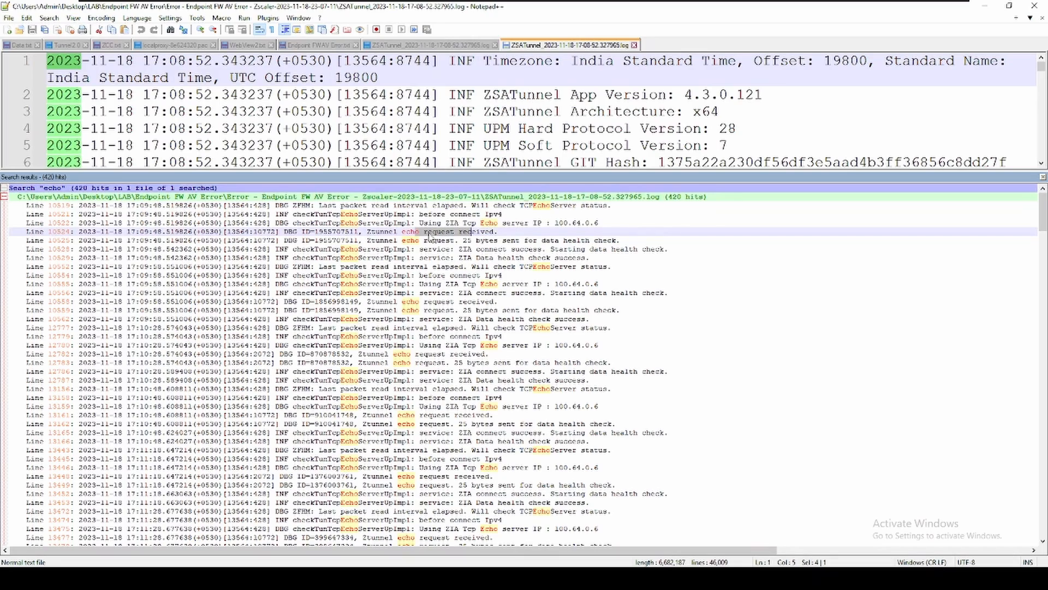
pyautogui.scroll(-20, 515, 358)
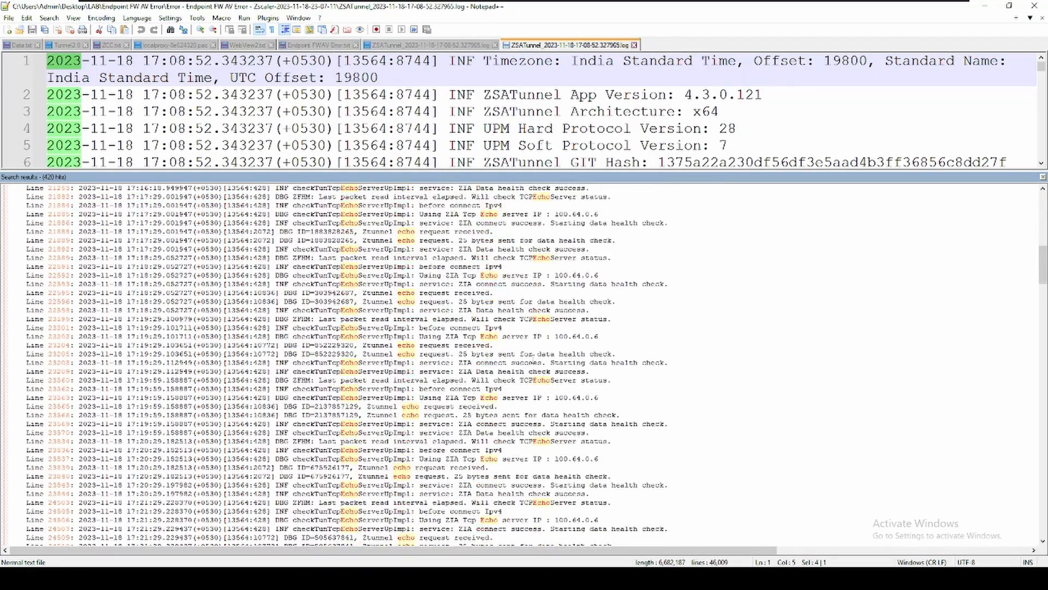
pyautogui.scroll(-20, 539, 362)
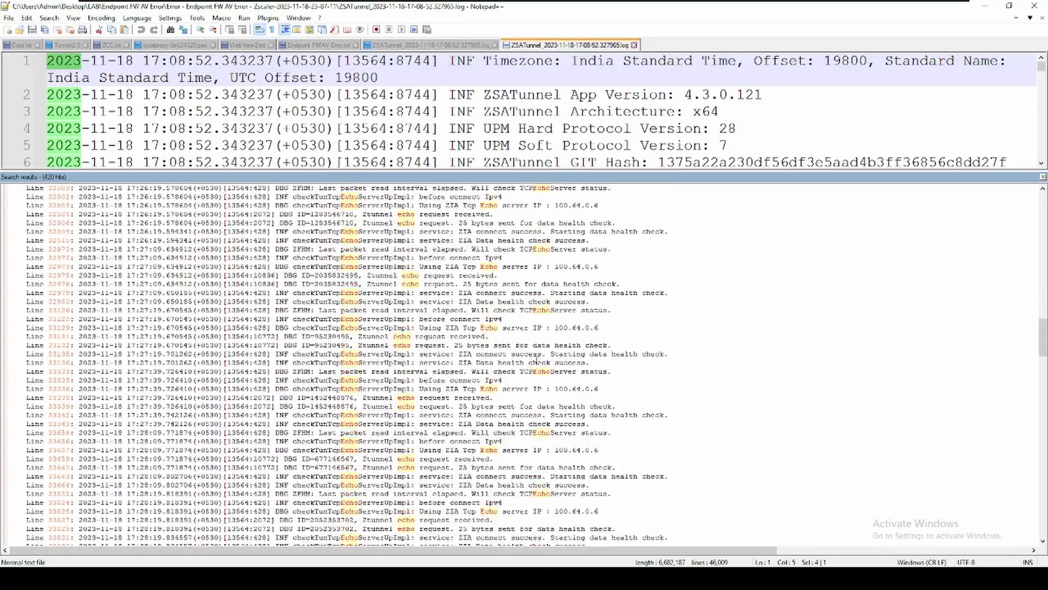
pyautogui.scroll(-9, 538, 362)
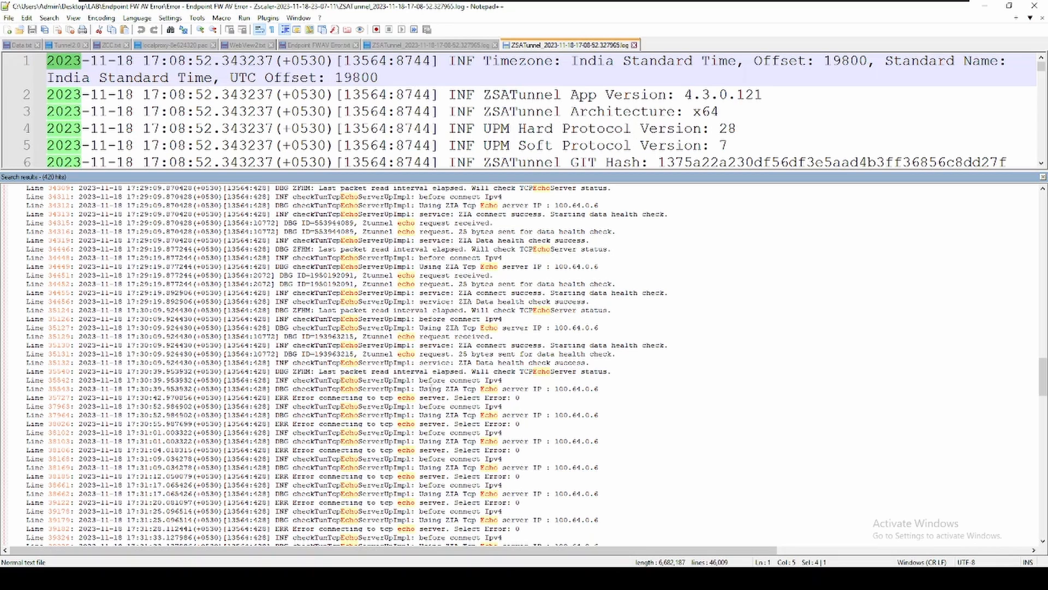
pyautogui.moveTo(547, 354); pyautogui.dragTo(421, 258)
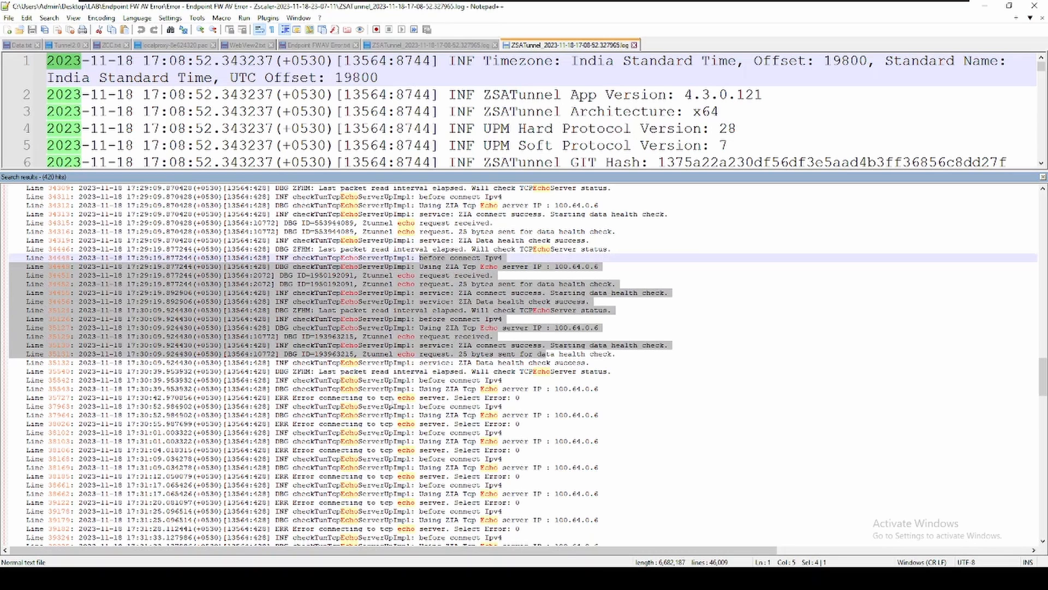
# - Highlight the first echo server connection error on line 35727 and the echo server IP 100.64.0.6 on line 35543
pyautogui.moveTo(281, 398); pyautogui.dragTo(525, 398)
pyautogui.scroll(-1, 448, 339)
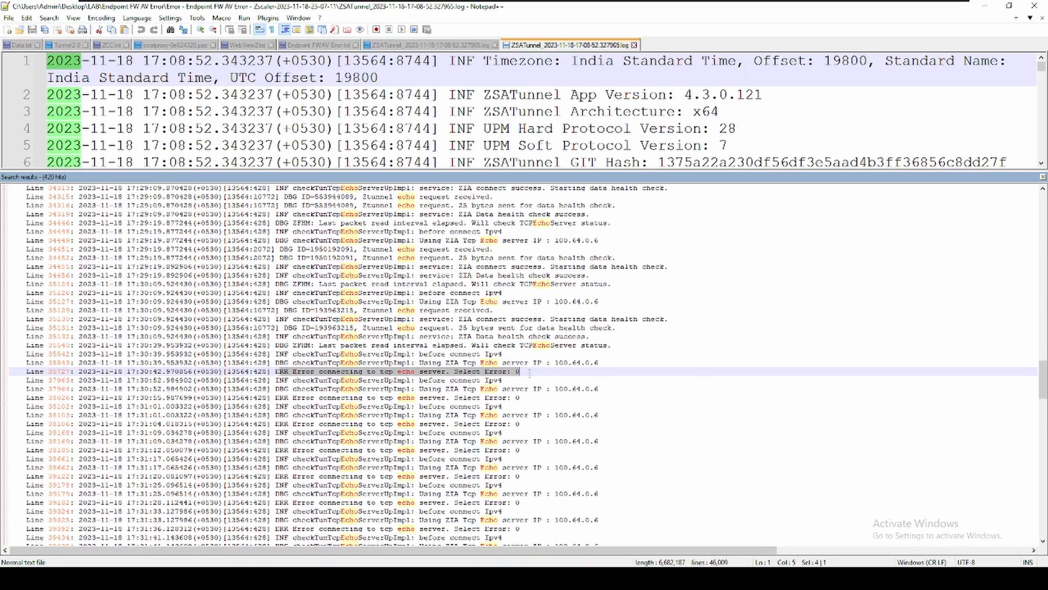
pyautogui.moveTo(558, 363); pyautogui.dragTo(605, 362)
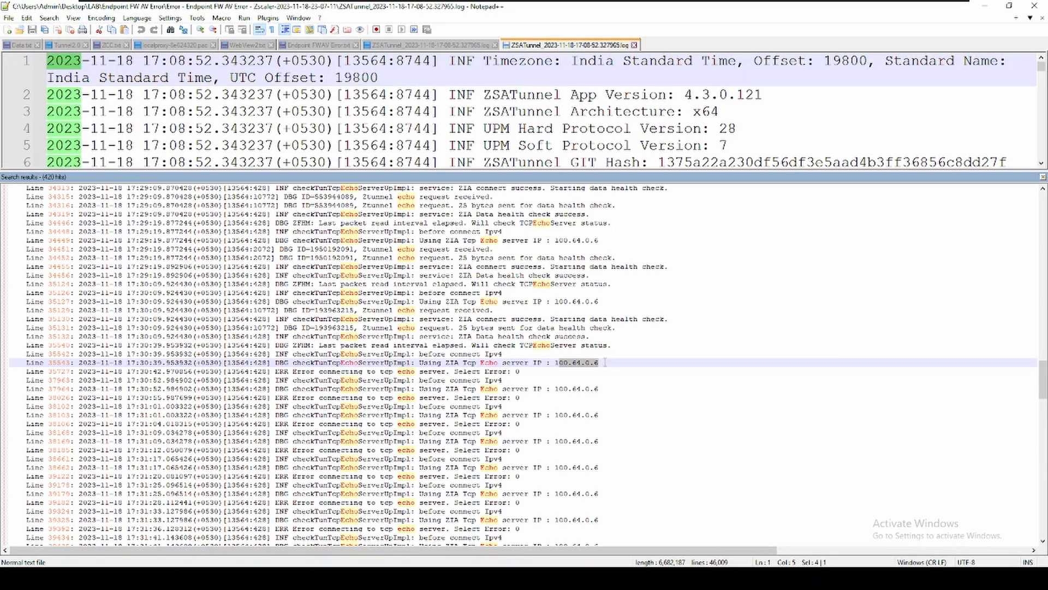
# - Review the repeated echo server connection errors after 17:30:42, highlighting the server IP on line 38662
pyautogui.scroll(-2, 411, 316)
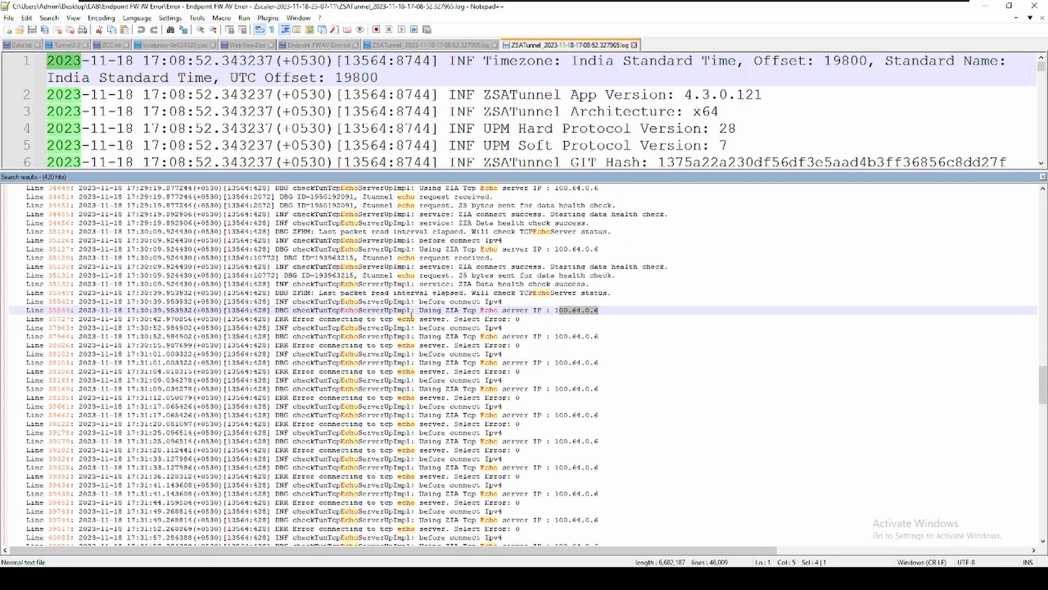
pyautogui.scroll(-5, 451, 320)
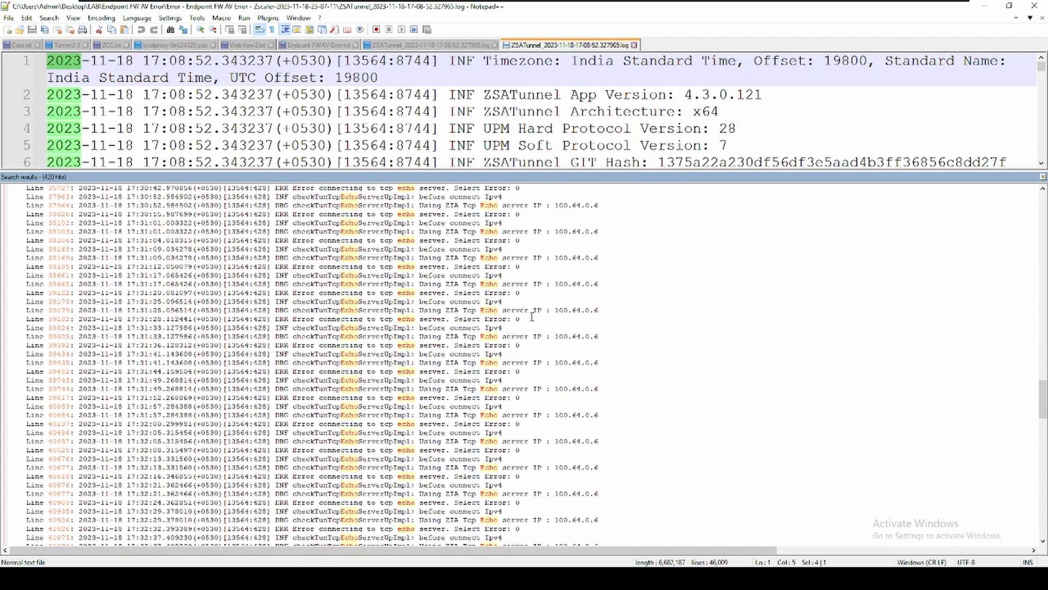
pyautogui.moveTo(554, 284); pyautogui.dragTo(585, 283)
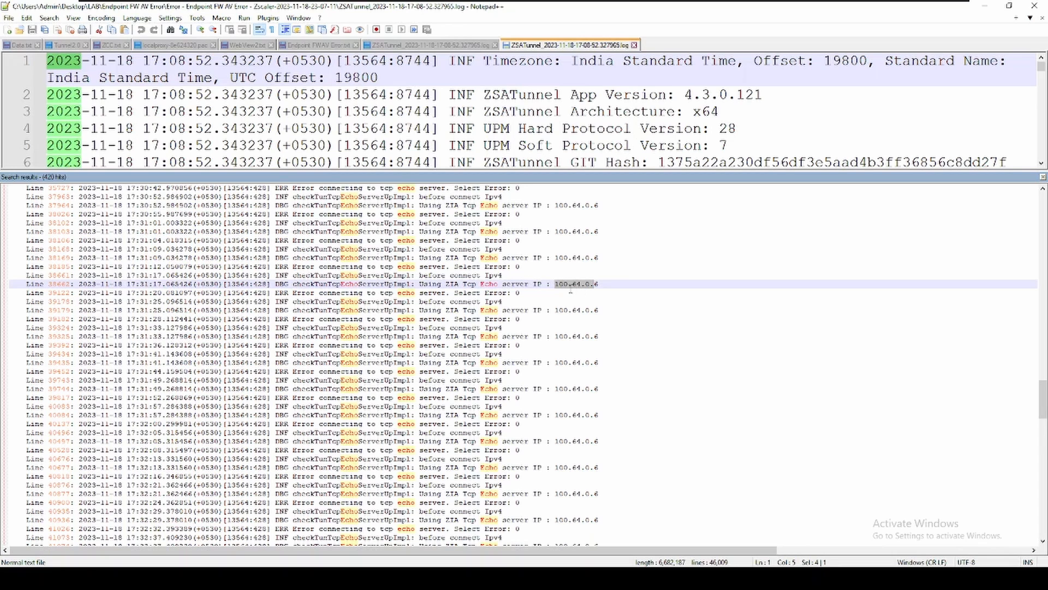
pyautogui.scroll(-11, 437, 336)
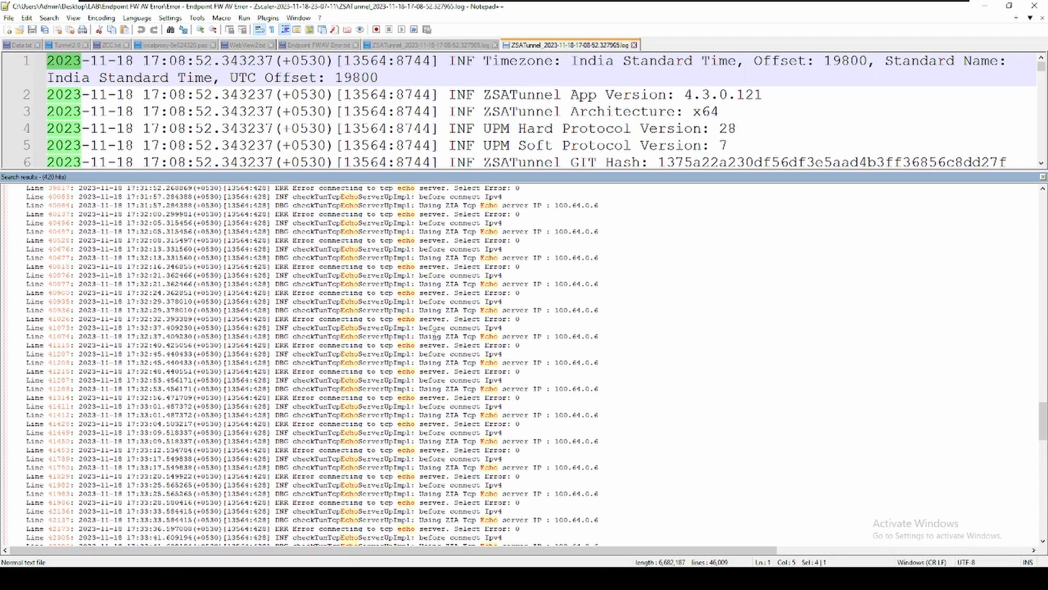
pyautogui.scroll(-5, 463, 339)
pyautogui.scroll(7, 522, 392)
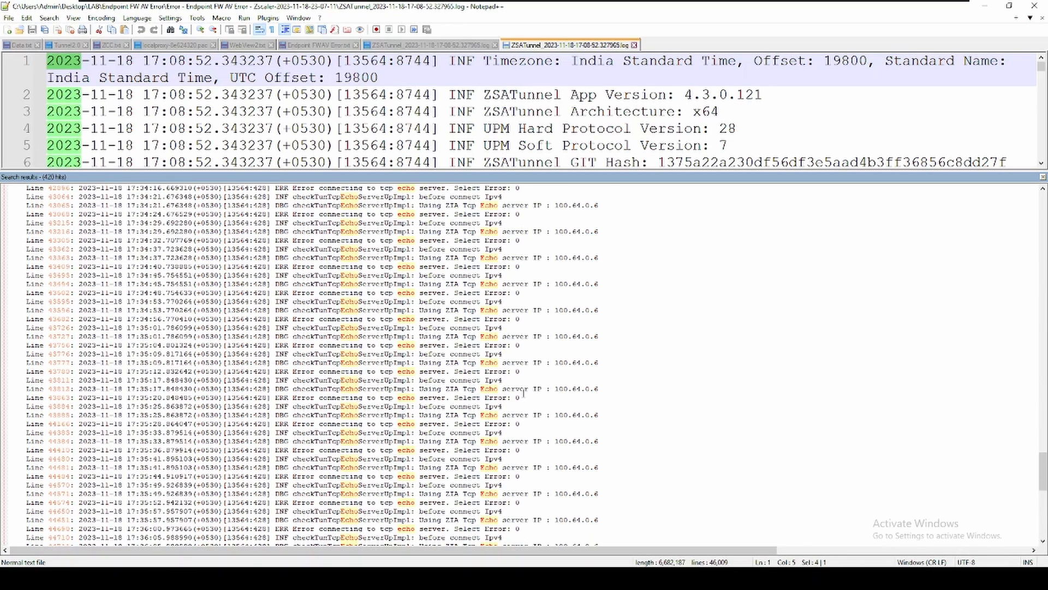
pyautogui.scroll(15, 442, 375)
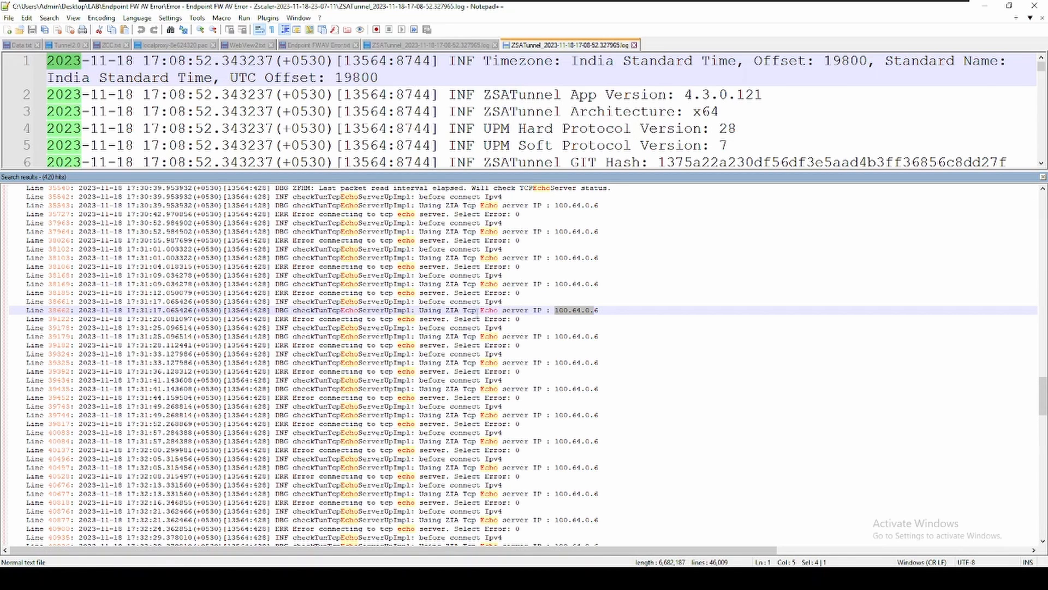
# - Jump to line 38662 in the log and find all occurrences of 100.64.0.6 in the current document
pyautogui.doubleClick(478, 311)
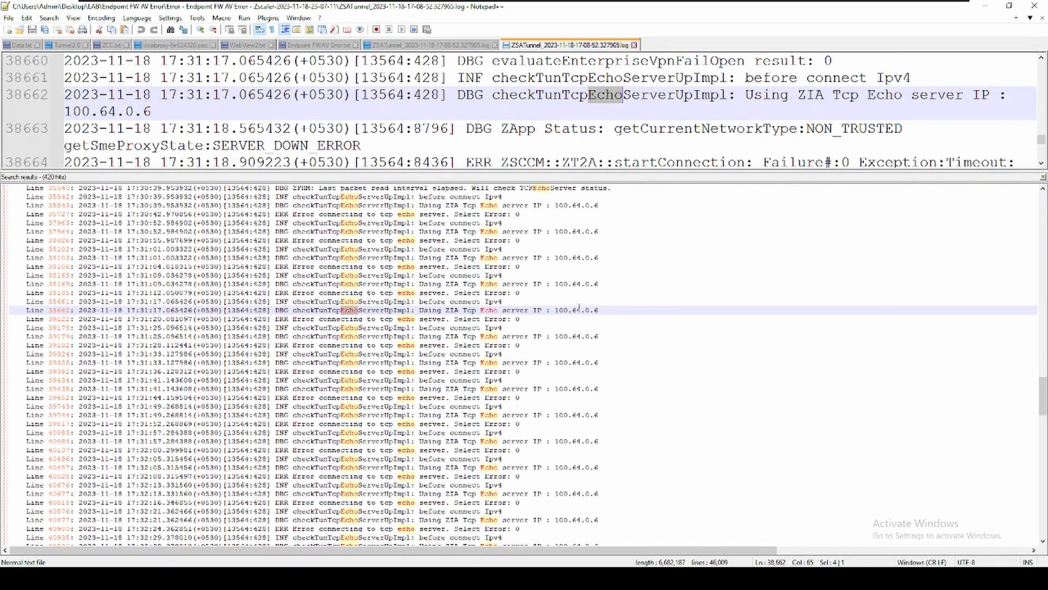
pyautogui.moveTo(602, 309); pyautogui.dragTo(556, 309)
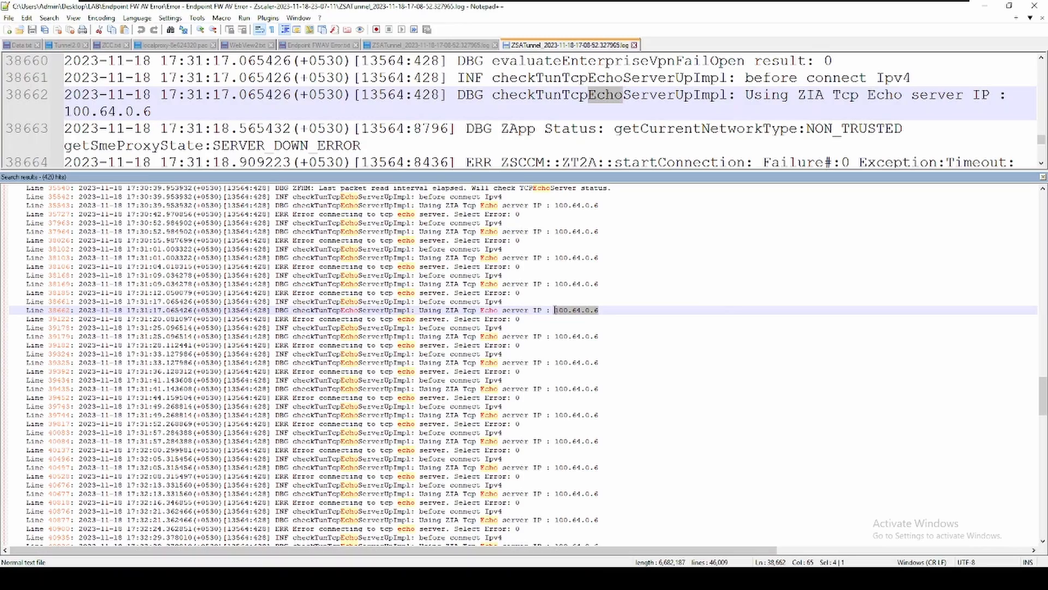
pyautogui.hotkey('ctrl', 'f')
pyautogui.click(661, 326)
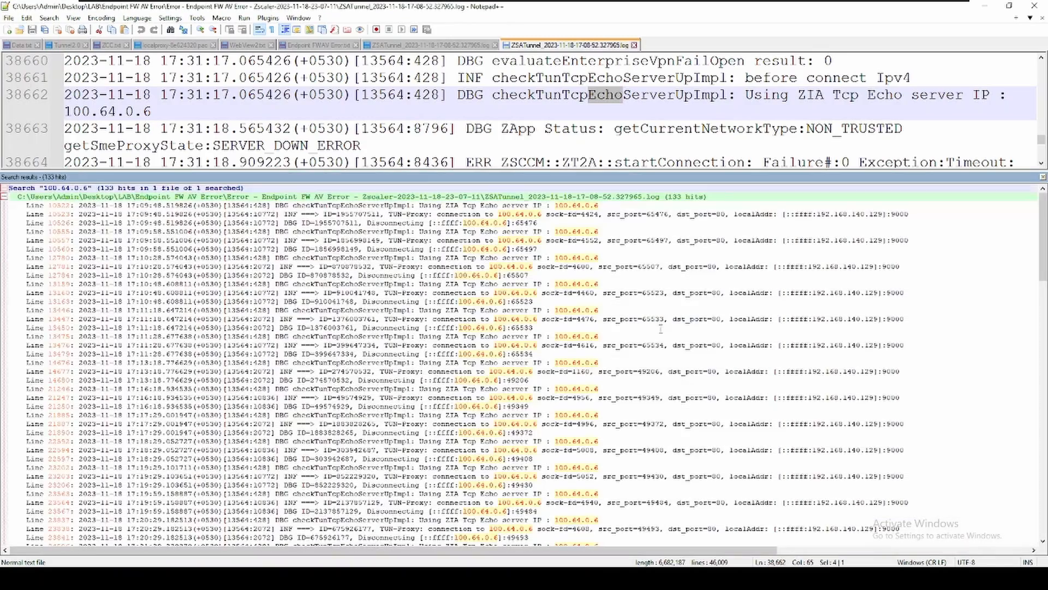
# - Locate the first 100.64.0.6 check without a TUN-Proxy connection entry, and jump to that line, 35543, in the log
pyautogui.scroll(-13, 653, 366)
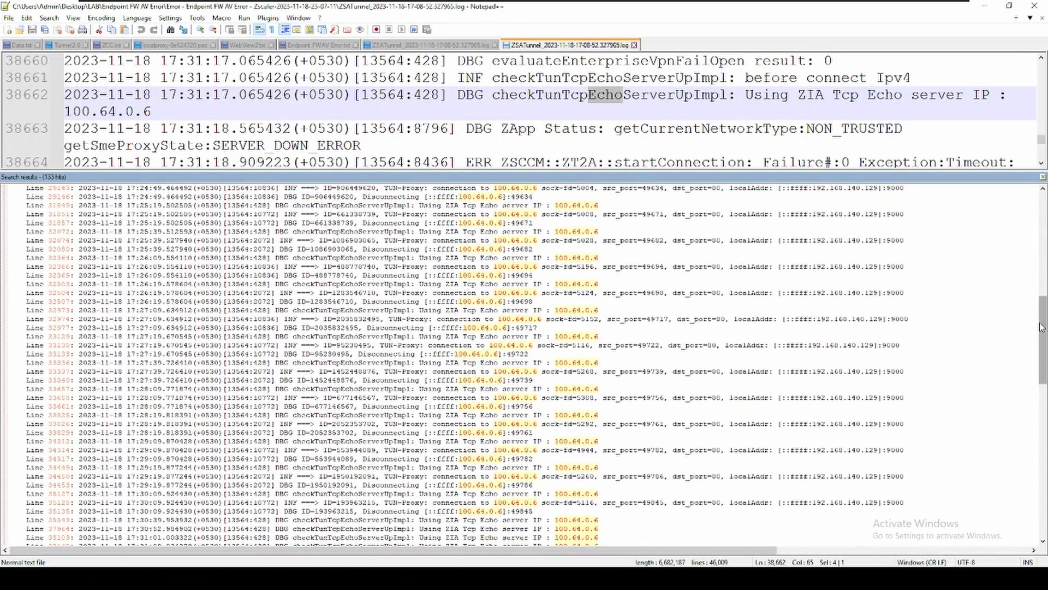
pyautogui.moveTo(1042, 336); pyautogui.dragTo(1037, 392)
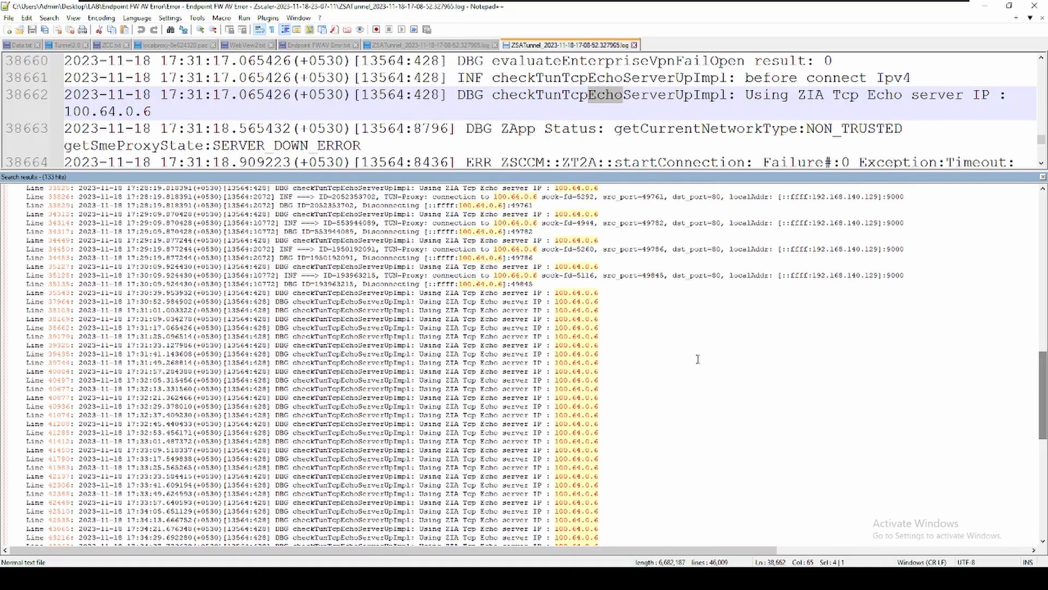
pyautogui.doubleClick(516, 293)
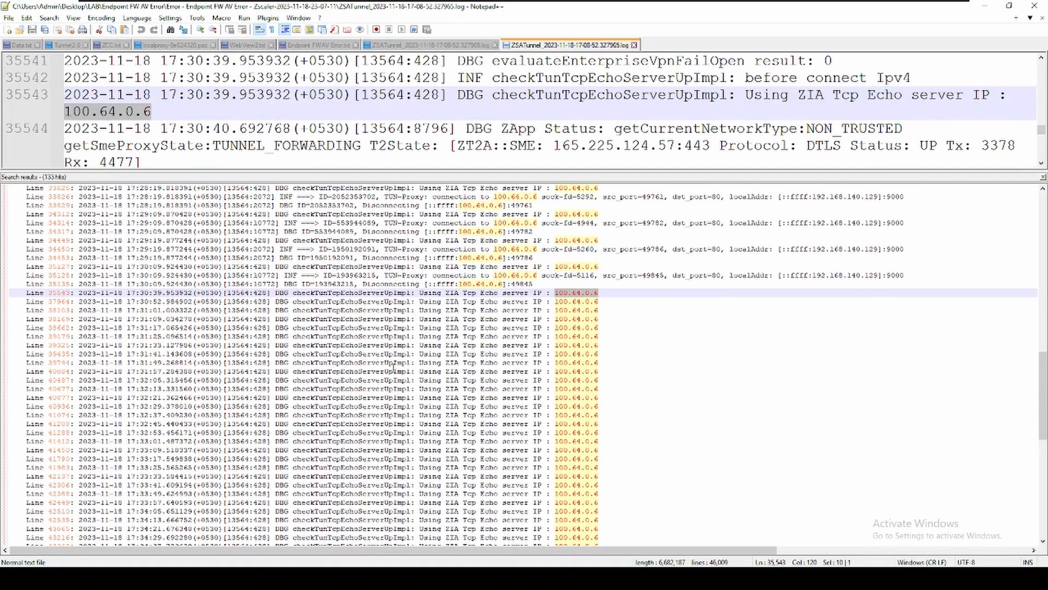
pyautogui.moveTo(524, 578)
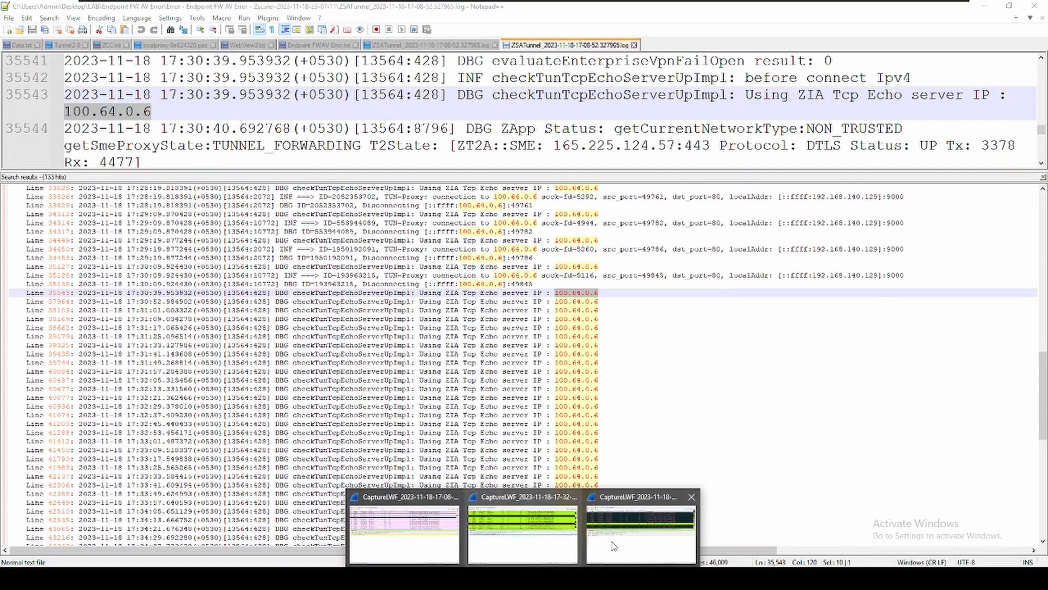
pyautogui.click(625, 545)
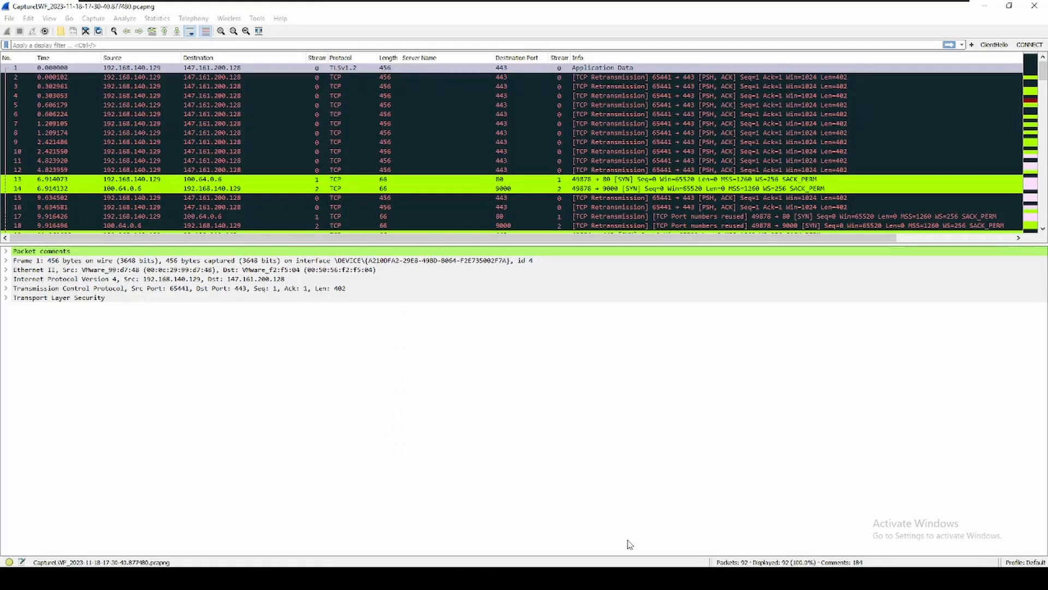
pyautogui.click(267, 44)
pyautogui.write('ip')
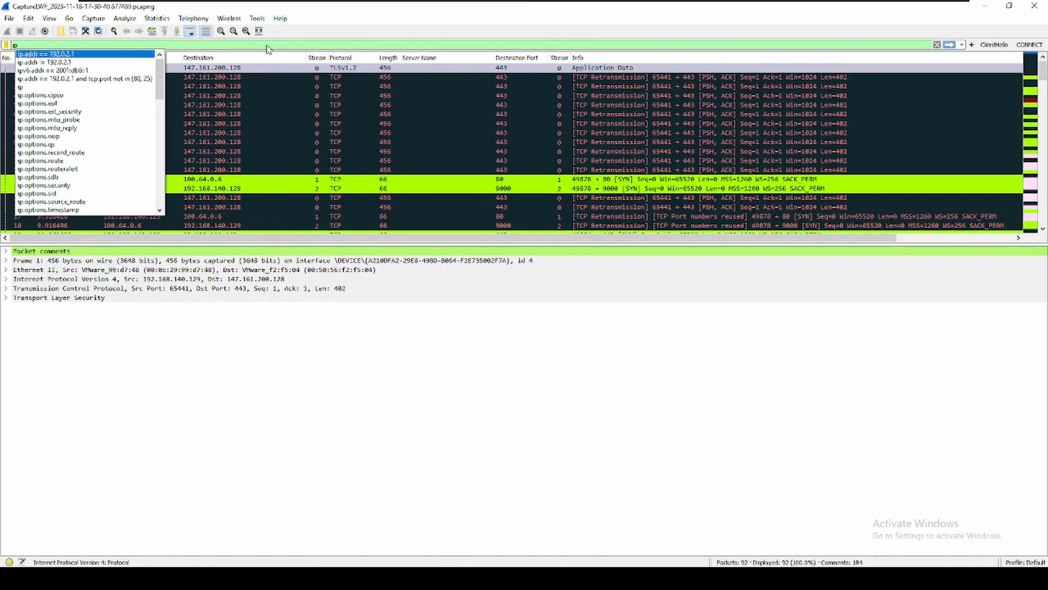
pyautogui.write('.addr == 1')
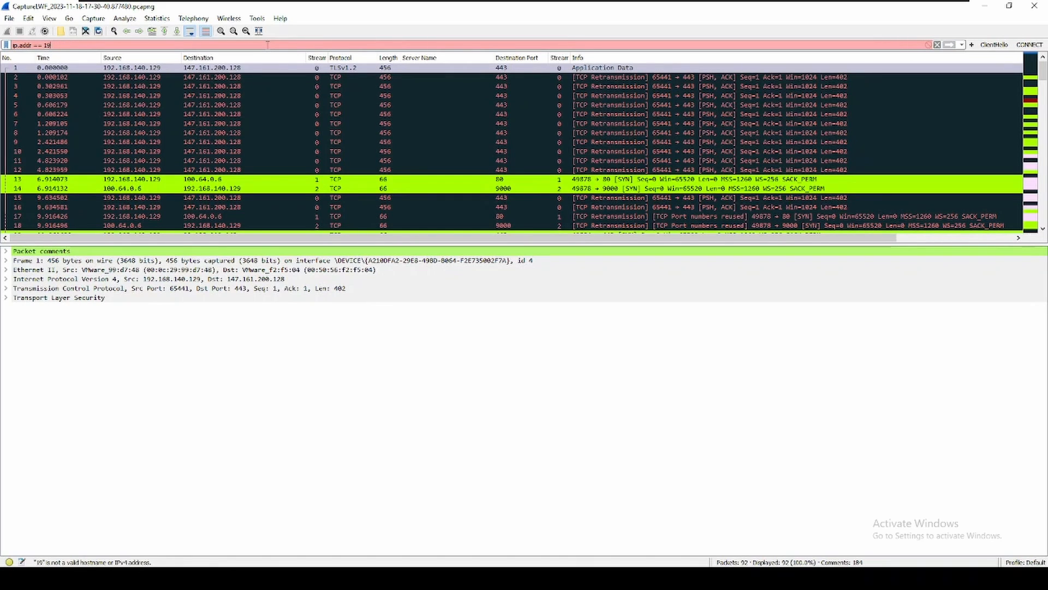
pyautogui.write('00.64')
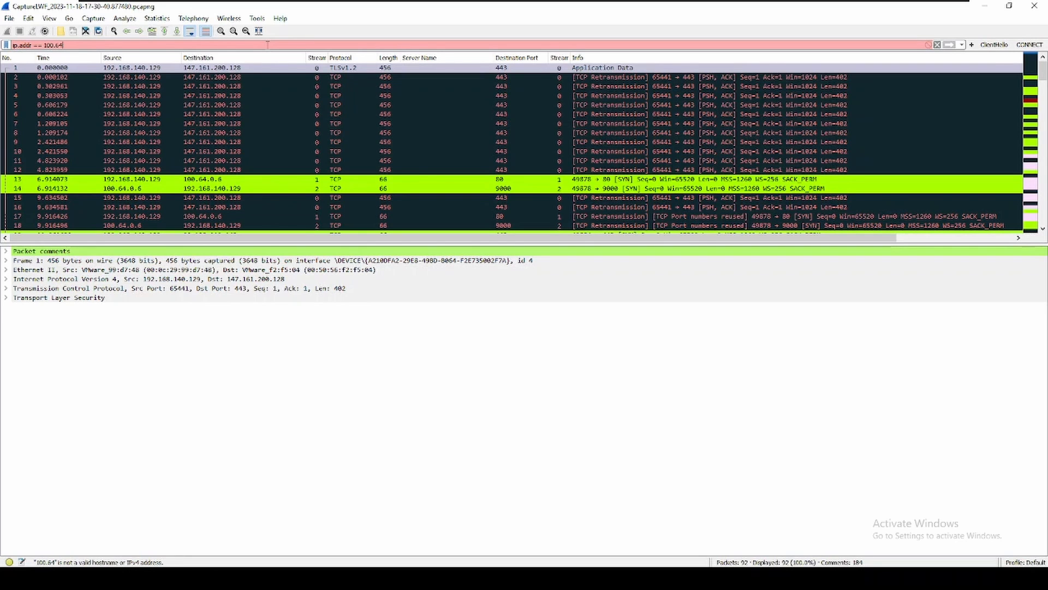
pyautogui.write('.0.6')
pyautogui.press('Return')
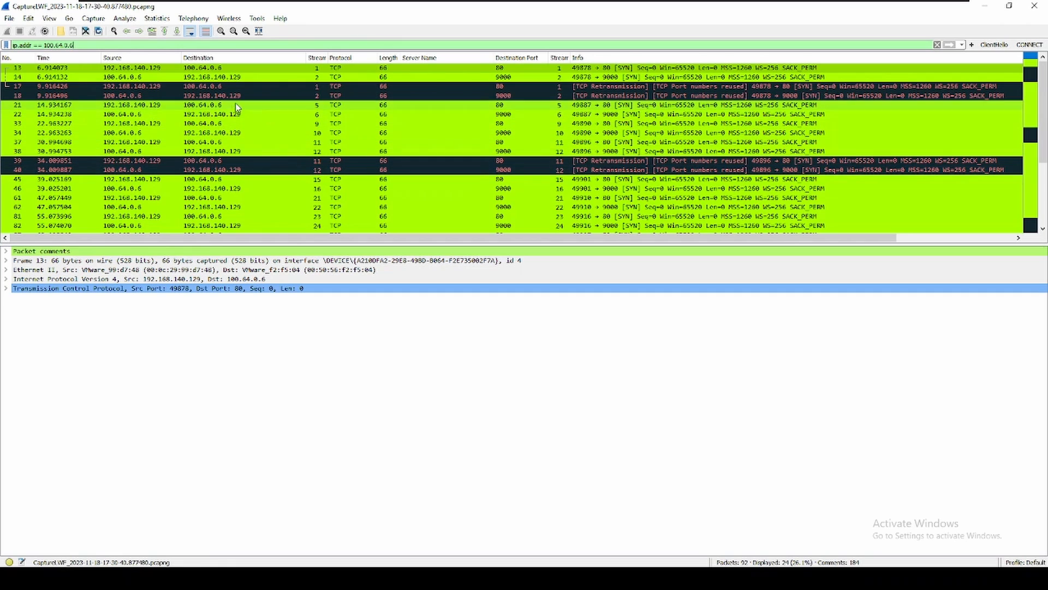
# - Follow the TCP stream of packet 17 to 100.64.0.6, close the stream content, and examine packets 13 and 17
pyautogui.click(200, 70)
pyautogui.click(207, 80)
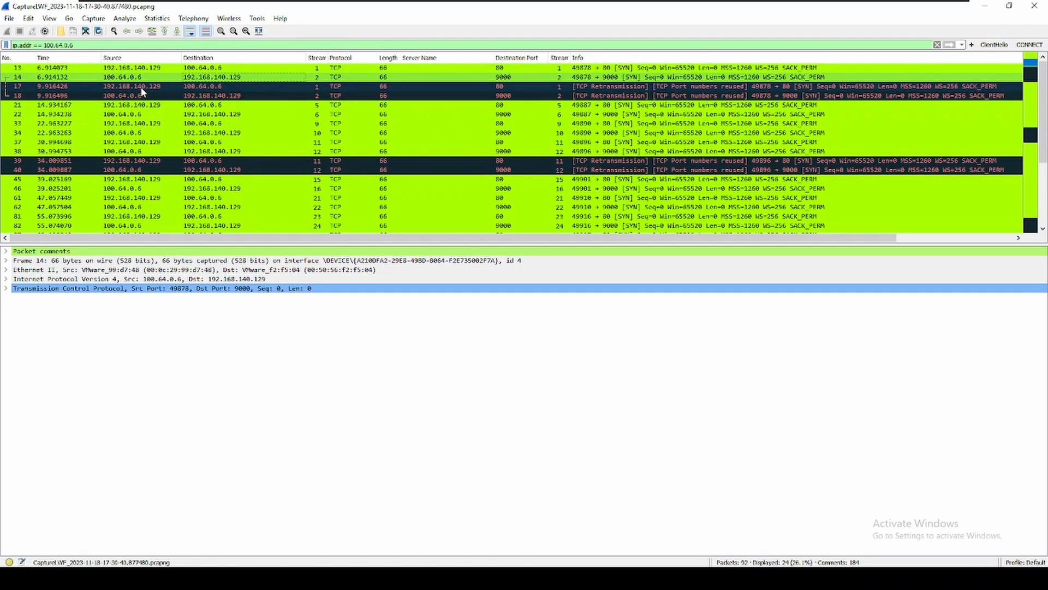
pyautogui.click(176, 87)
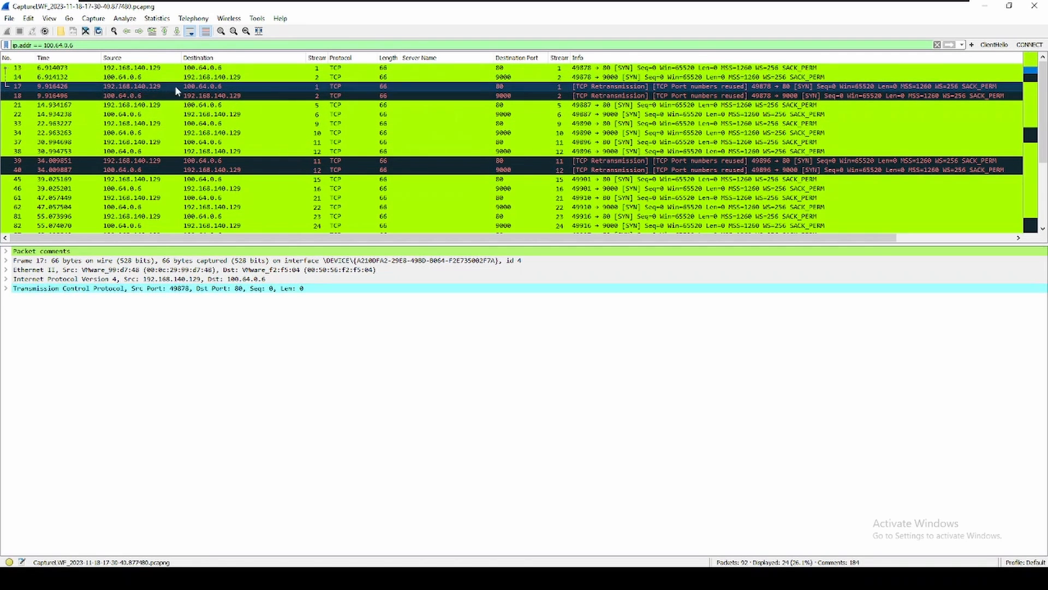
pyautogui.rightClick(214, 91)
pyautogui.moveTo(257, 235)
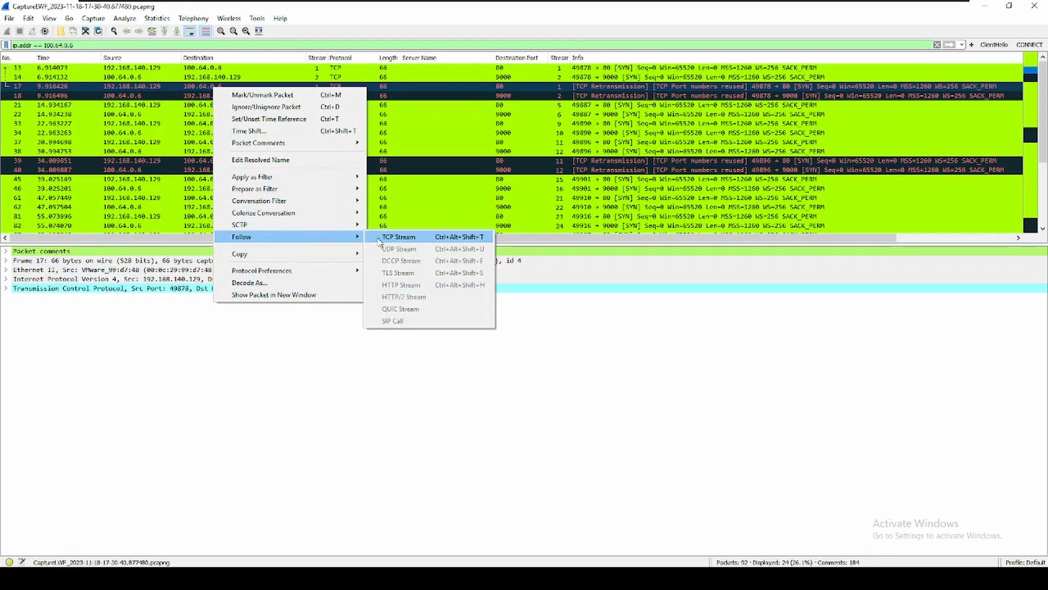
pyautogui.click(399, 240)
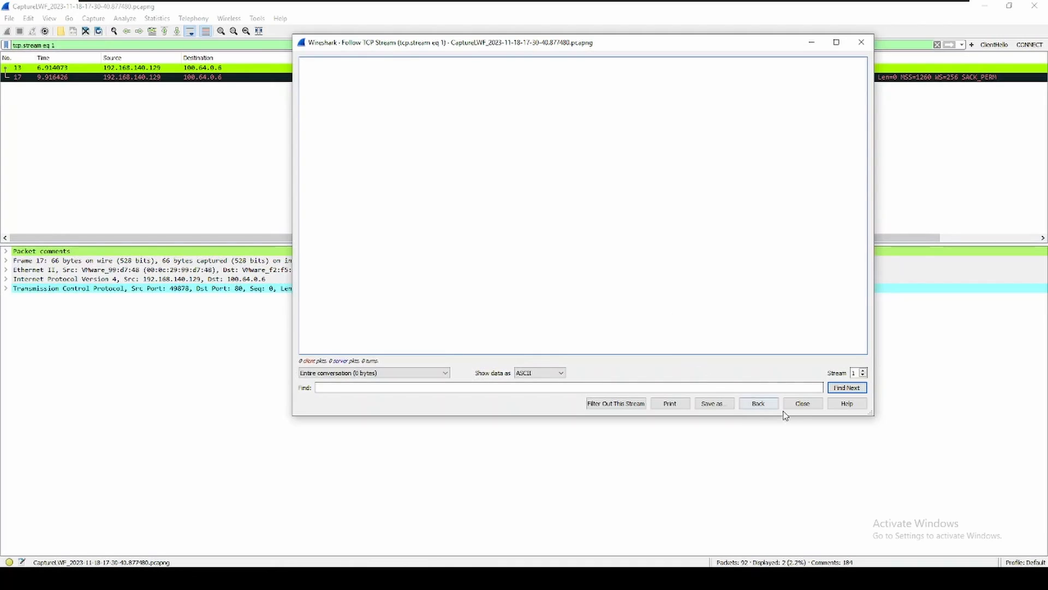
pyautogui.click(802, 404)
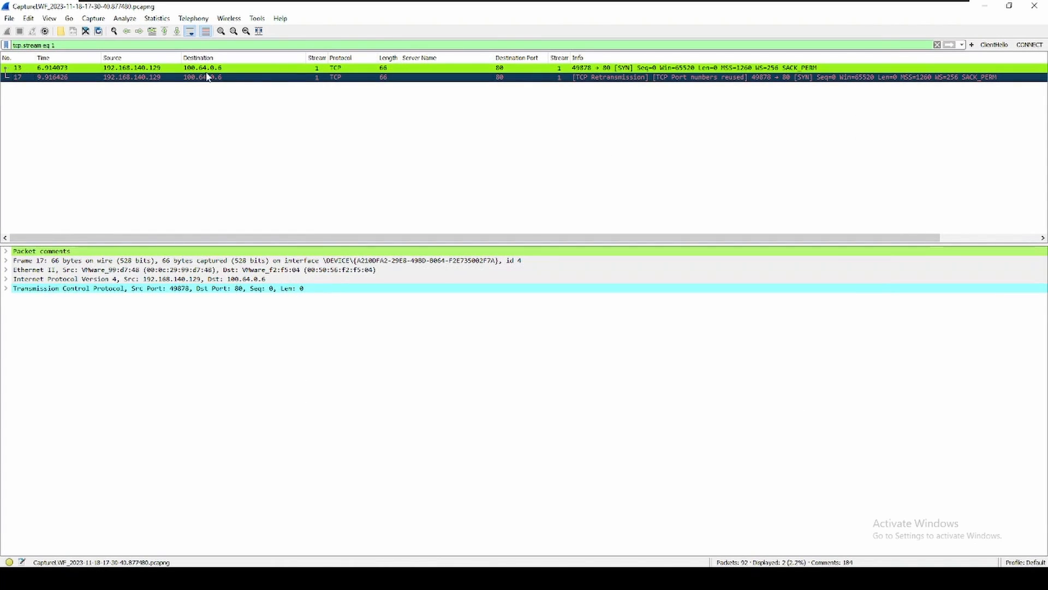
pyautogui.click(167, 68)
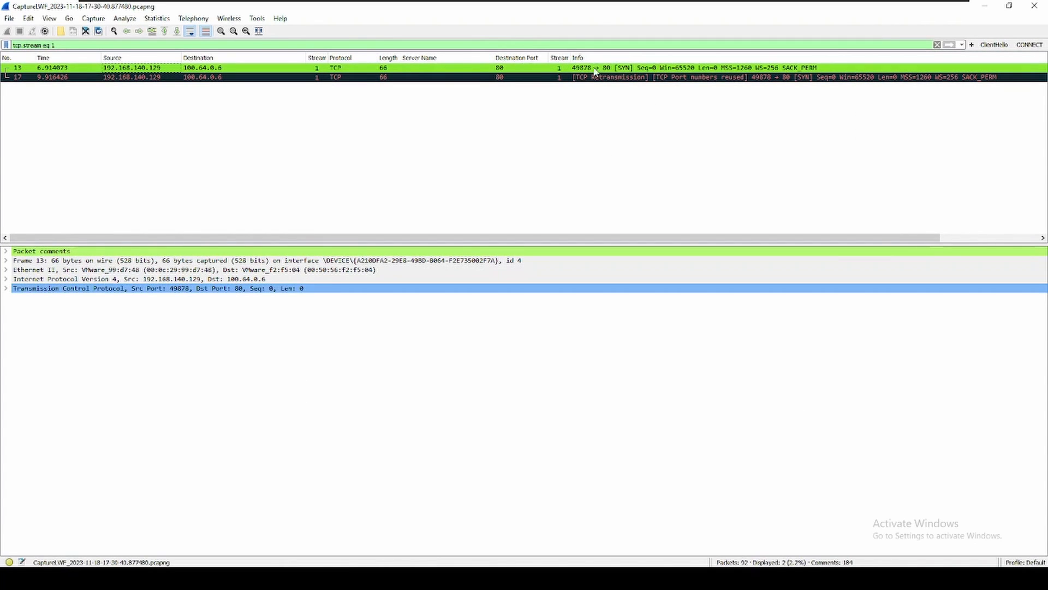
pyautogui.click(147, 77)
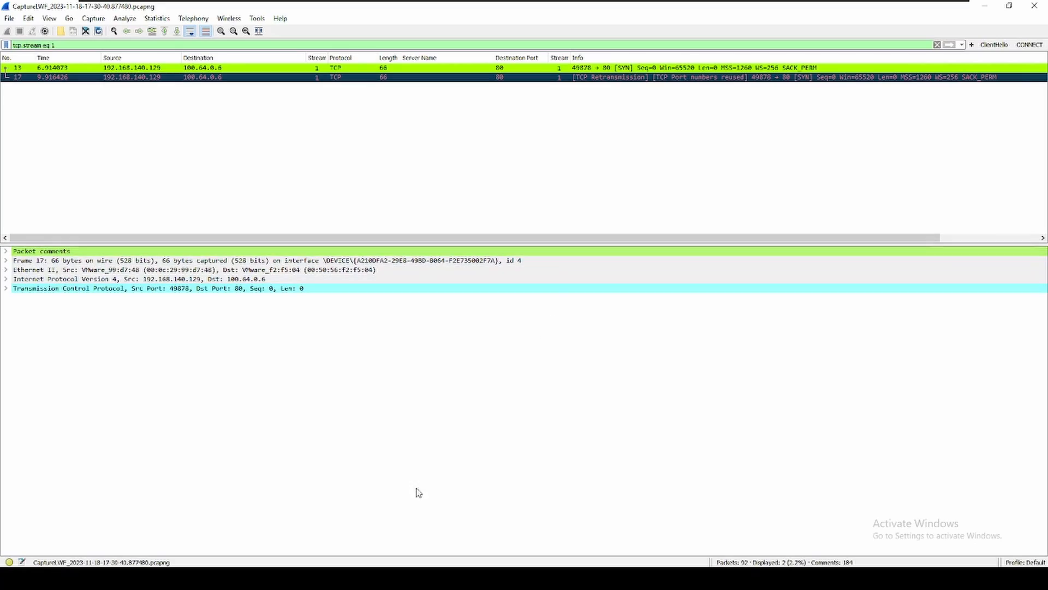
# - Return to the ZSATunnel log in Notepad++, close the search results, and highlight "addFirewallTrust called" on line 10
pyautogui.moveTo(389, 578)
pyautogui.click(292, 578)
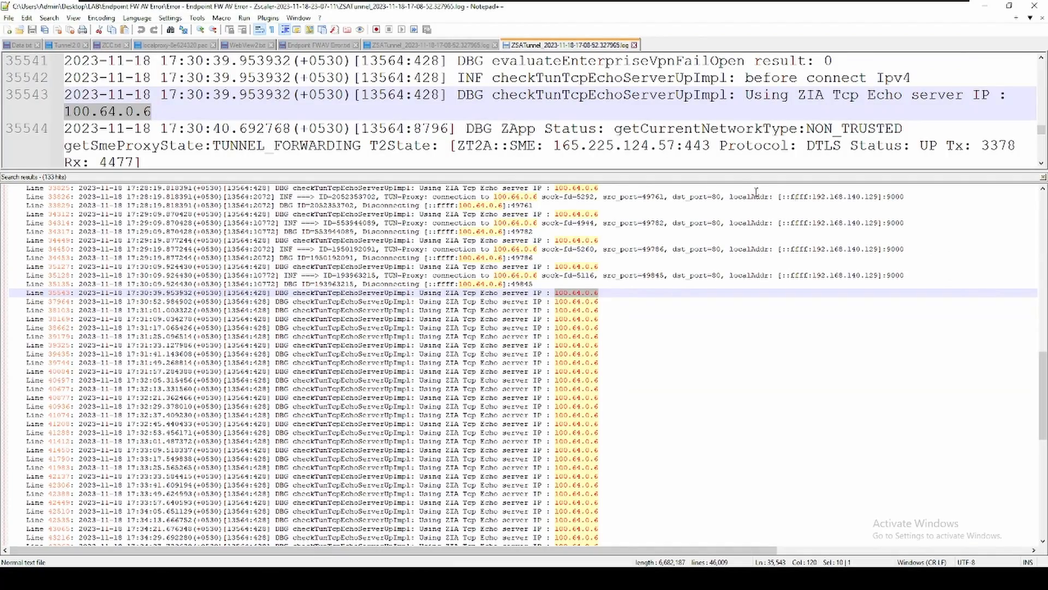
pyautogui.click(1042, 177)
pyautogui.scroll(6, 819, 257)
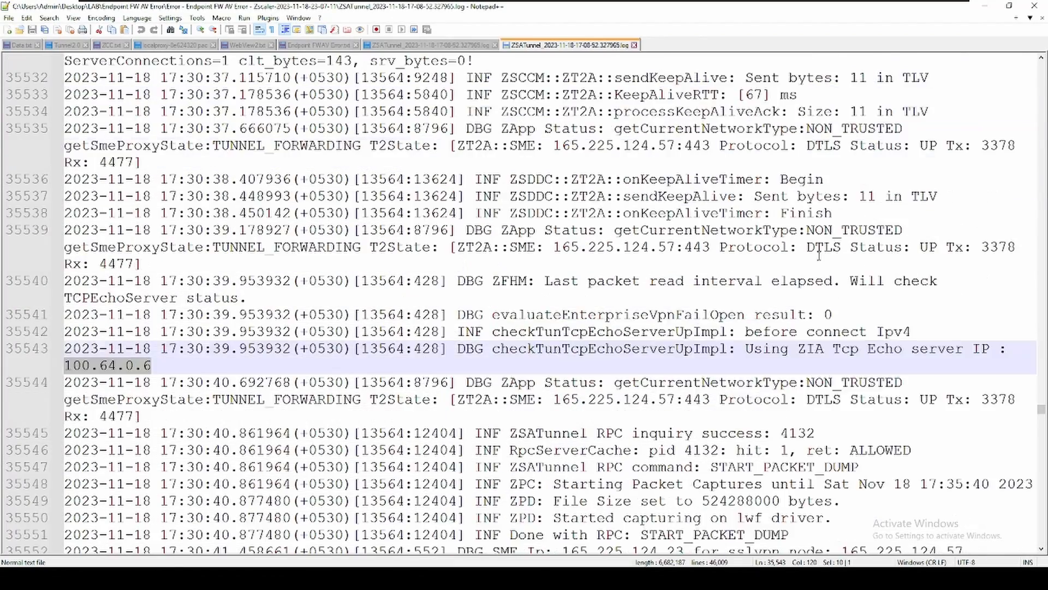
pyautogui.click(1035, 413)
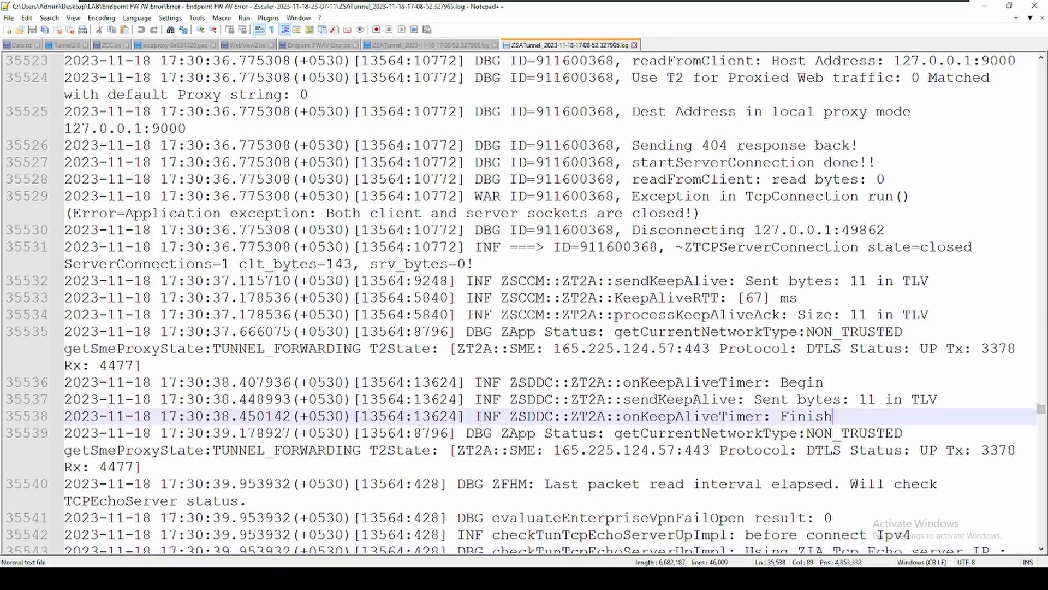
pyautogui.moveTo(1041, 411); pyautogui.dragTo(1015, 67)
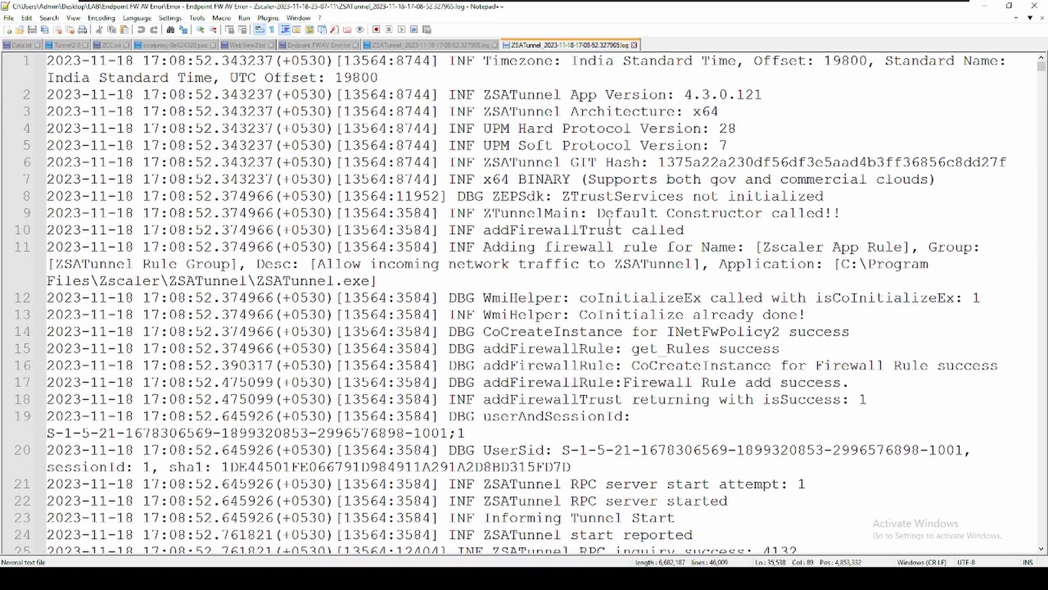
pyautogui.moveTo(485, 230); pyautogui.dragTo(689, 232)
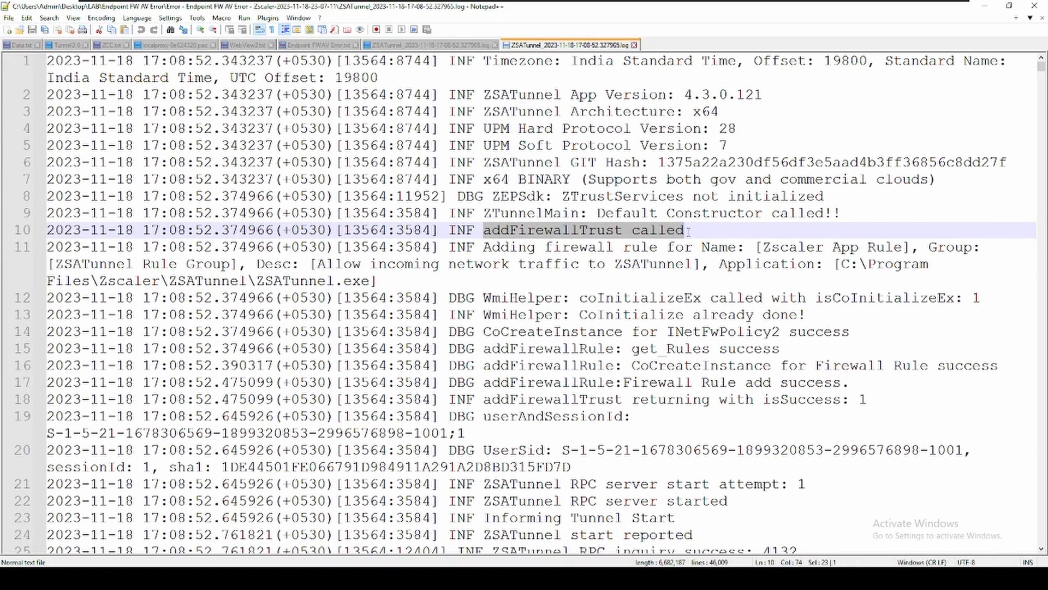
# - Highlight the firewall rule name "Zscaler App Rule" on line 11 of the log
pyautogui.click(598, 265)
pyautogui.moveTo(483, 247); pyautogui.dragTo(903, 246)
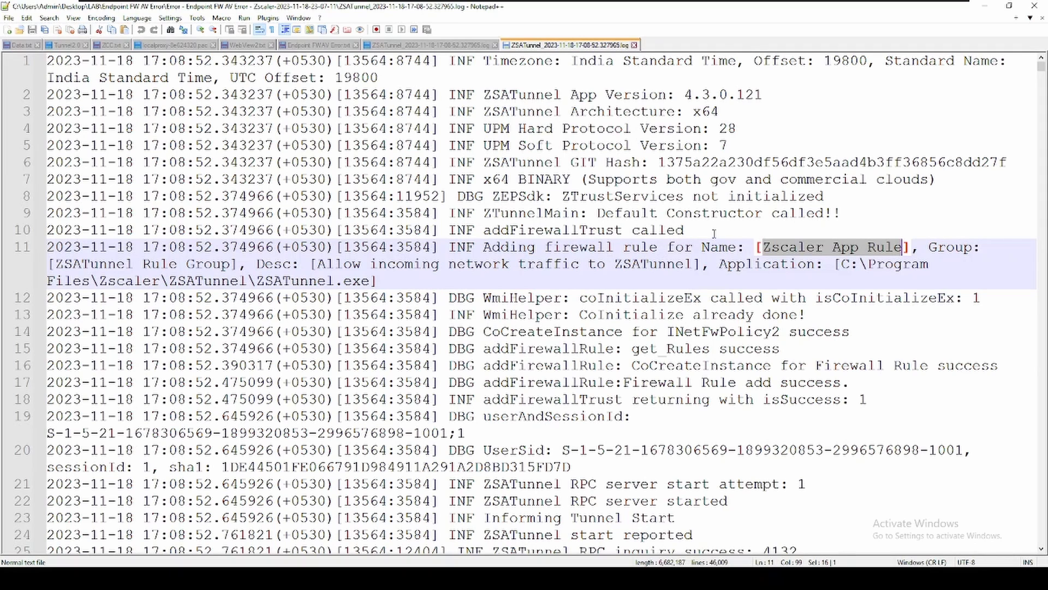
pyautogui.click(691, 228)
pyautogui.moveTo(492, 112); pyautogui.dragTo(685, 232)
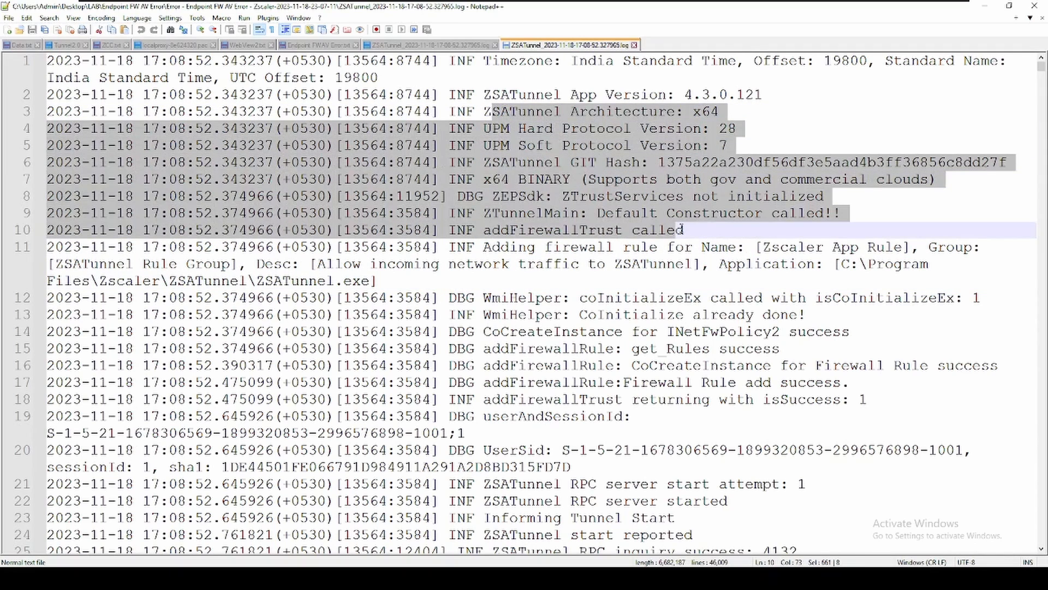
pyautogui.click(787, 230)
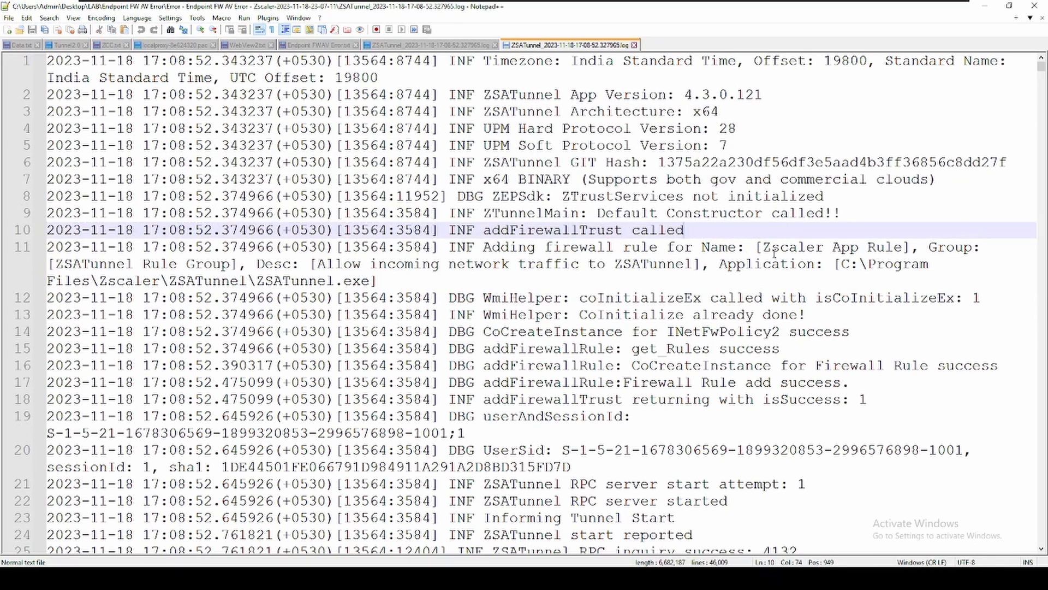
pyautogui.moveTo(763, 247); pyautogui.dragTo(901, 246)
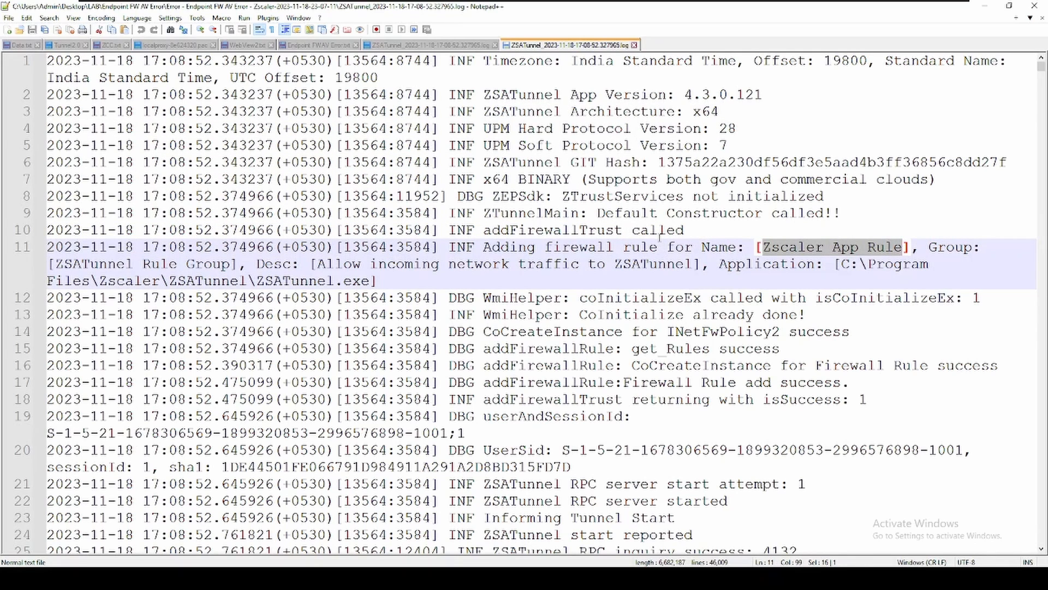
# - Highlight ZSATunnel.exe and the rule description "[Allow incoming network traffic to ZSATunnel]" on line 11
pyautogui.moveTo(356, 226); pyautogui.dragTo(346, 281)
pyautogui.moveTo(257, 281); pyautogui.dragTo(376, 280)
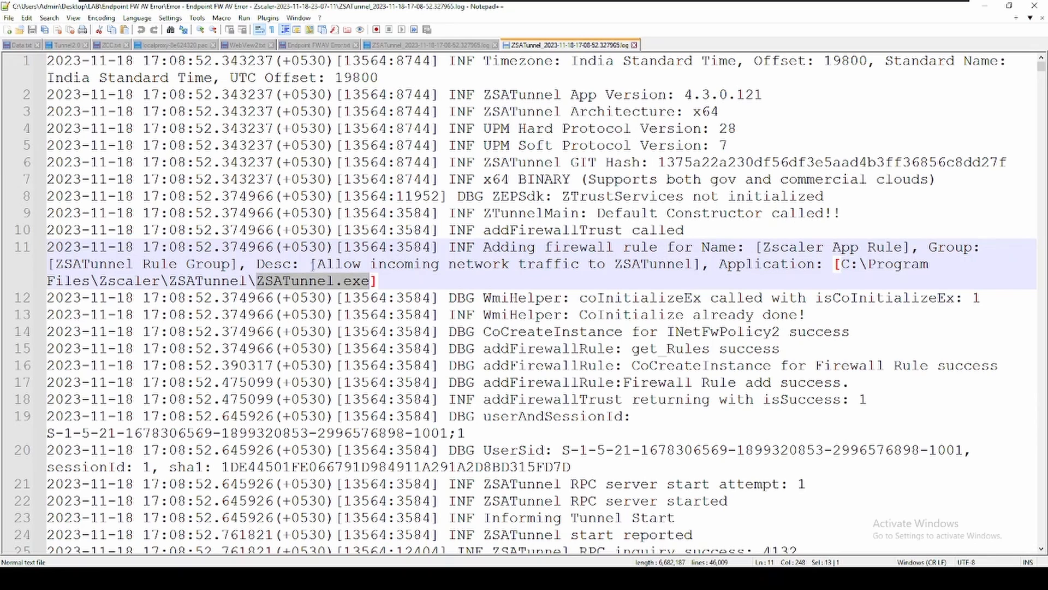
pyautogui.moveTo(311, 265); pyautogui.dragTo(703, 265)
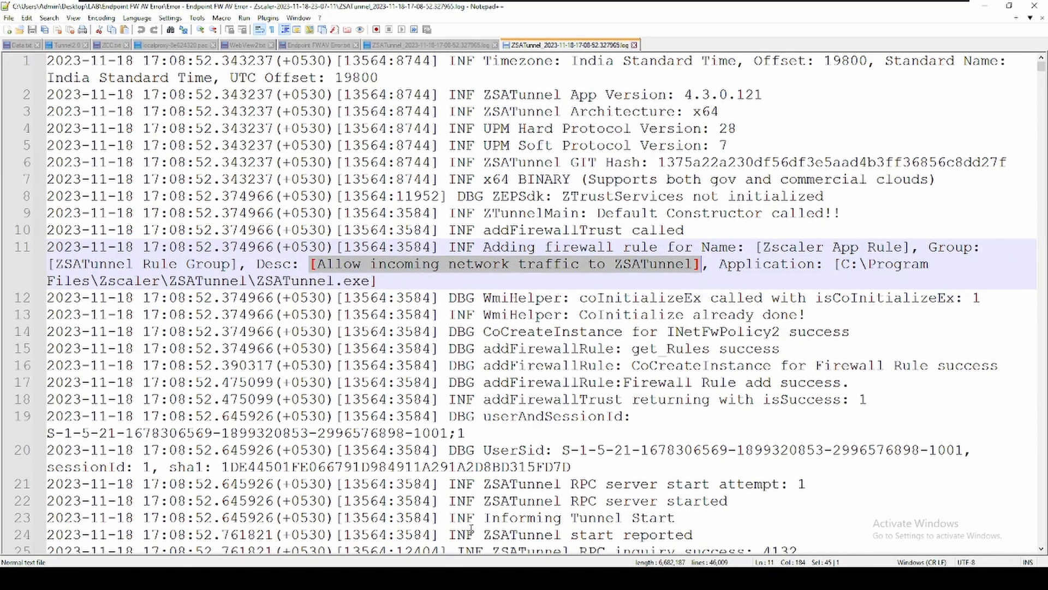
# - Switch to Windows Defender Firewall, select Zscaler App Rule among the inbound rules, and examine its address, protocol and port settings
pyautogui.hotkey('alt', 'Tab')
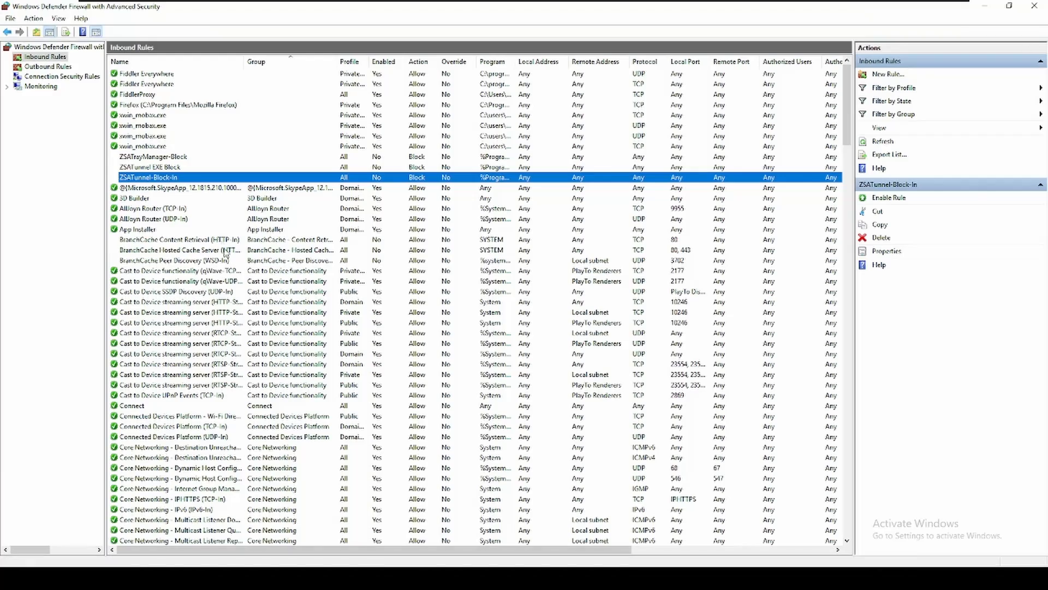
pyautogui.scroll(-20, 204, 209)
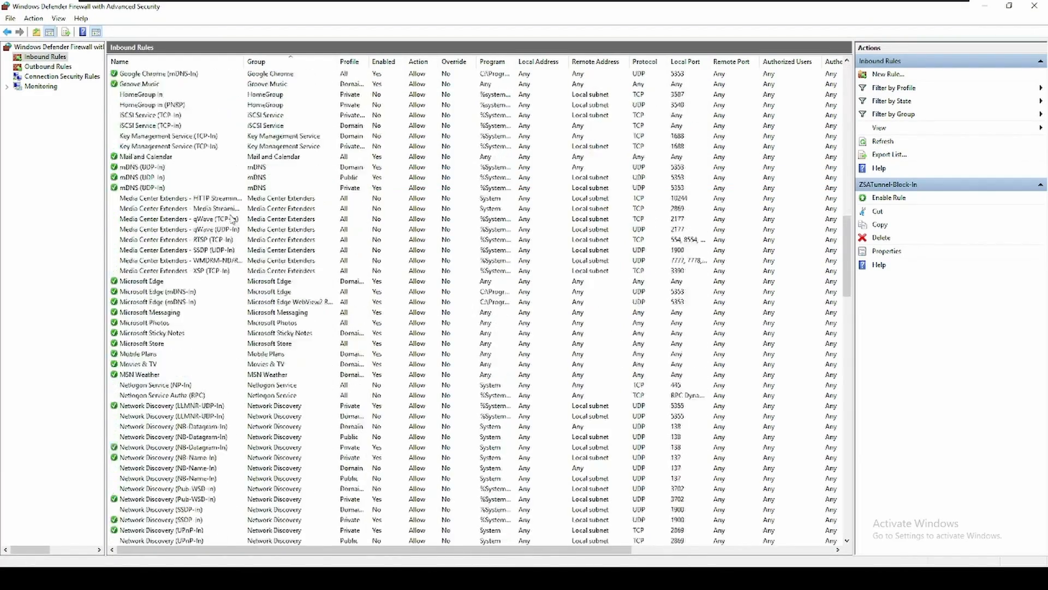
pyautogui.scroll(-20, 290, 254)
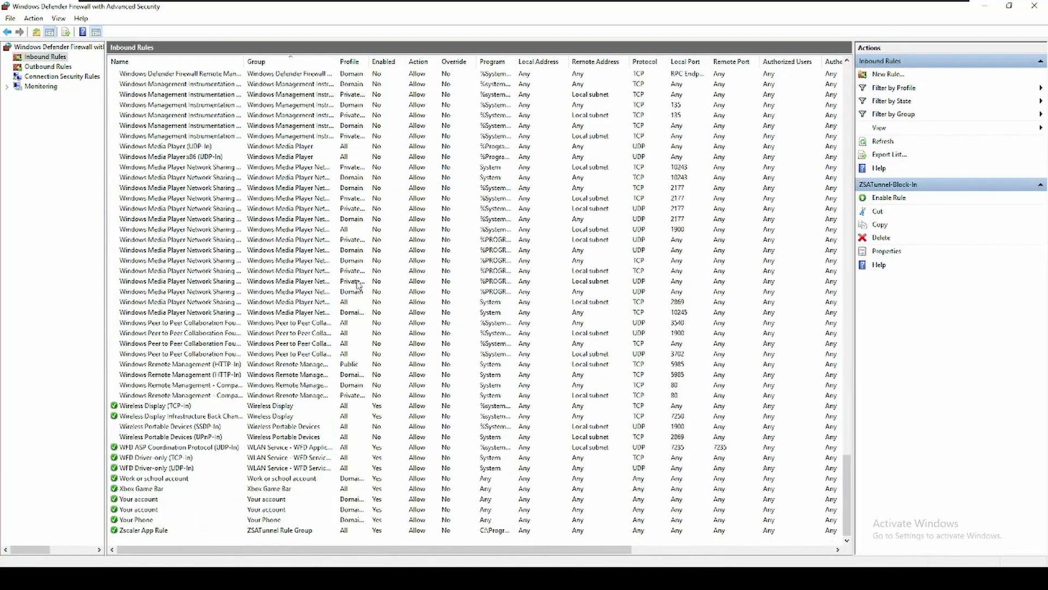
pyautogui.click(145, 529)
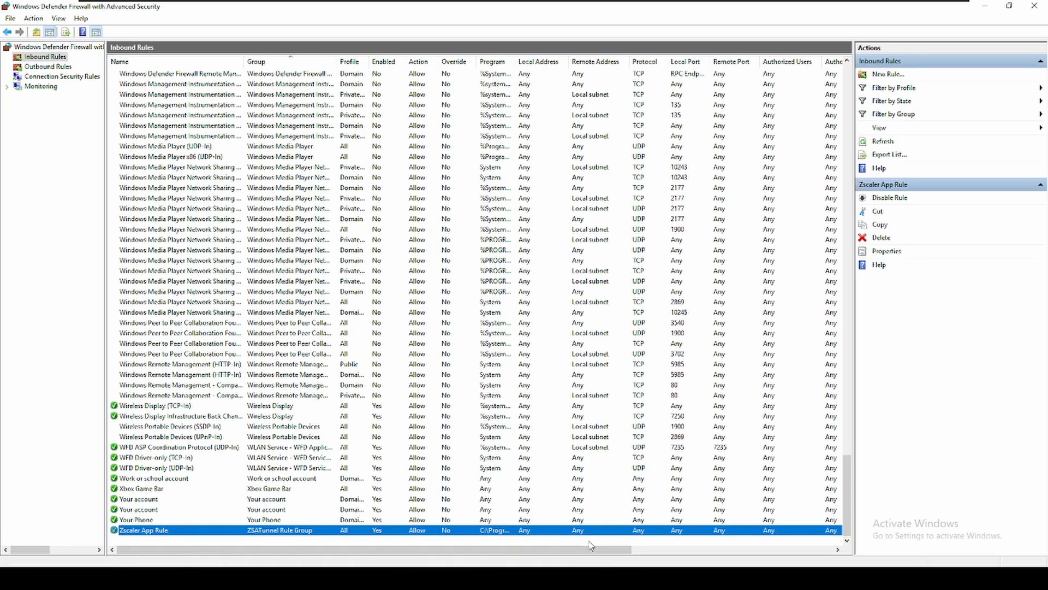
pyautogui.click(680, 550)
pyautogui.moveTo(772, 556)
pyautogui.mouseDown()
pyautogui.moveTo(813, 556)
pyautogui.moveTo(790, 556)
pyautogui.mouseUp()
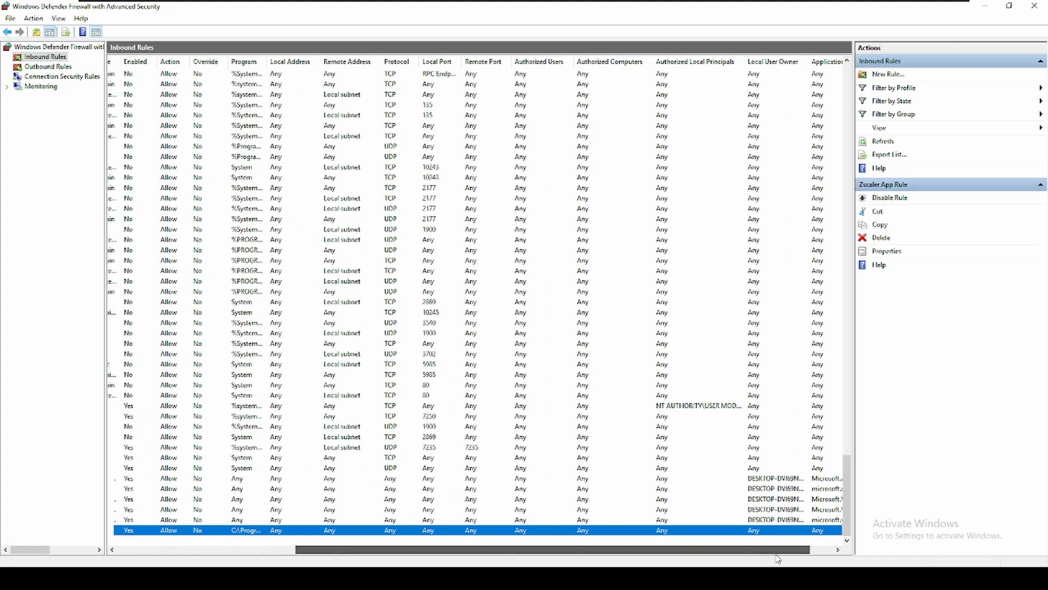
# - Return to the ZSATunnel log in Notepad++ and highlight the addFirewallTrust call and firewall rule entry on lines 10 and 11
pyautogui.hotkey('alt', 'Tab')
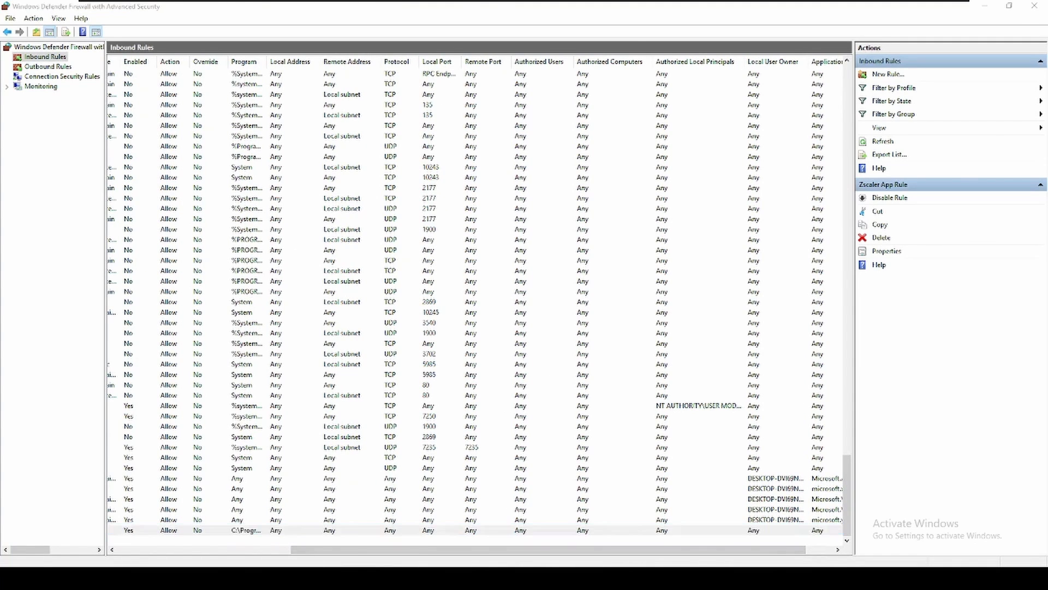
pyautogui.click(662, 288)
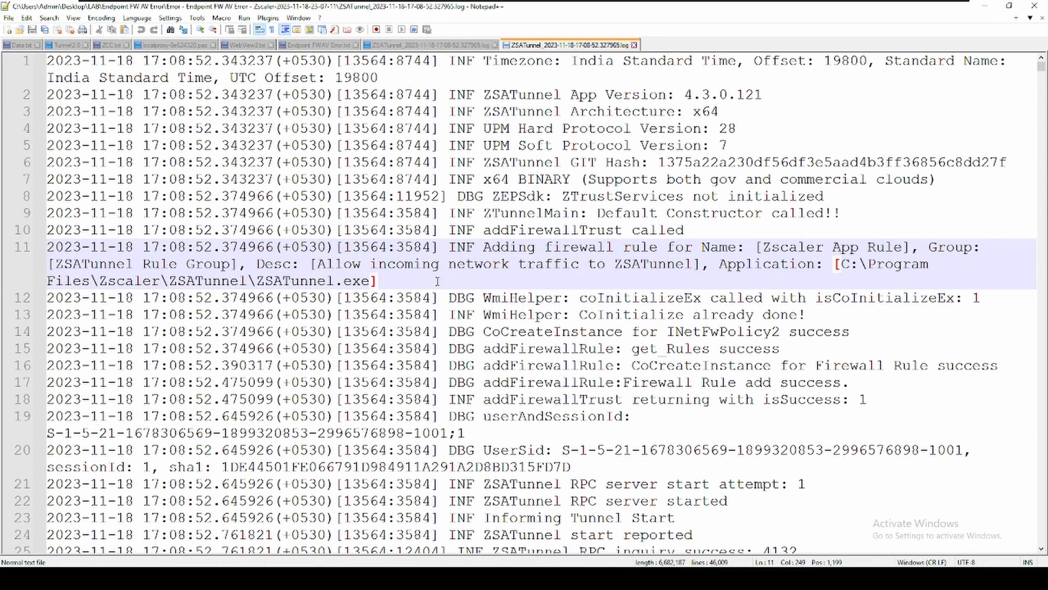
pyautogui.moveTo(407, 285); pyautogui.dragTo(350, 235)
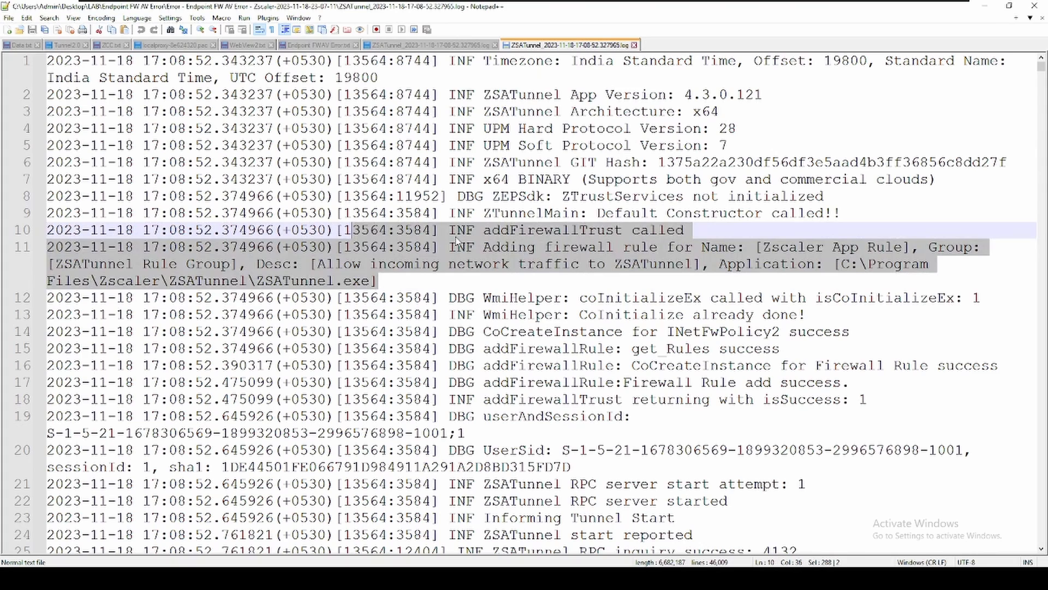
pyautogui.click(456, 232)
# - Review the name, group and action of Zscaler App Rule in Windows Defender Firewall, and return to the Notepad++ log
pyautogui.hotkey('alt', 'Tab')
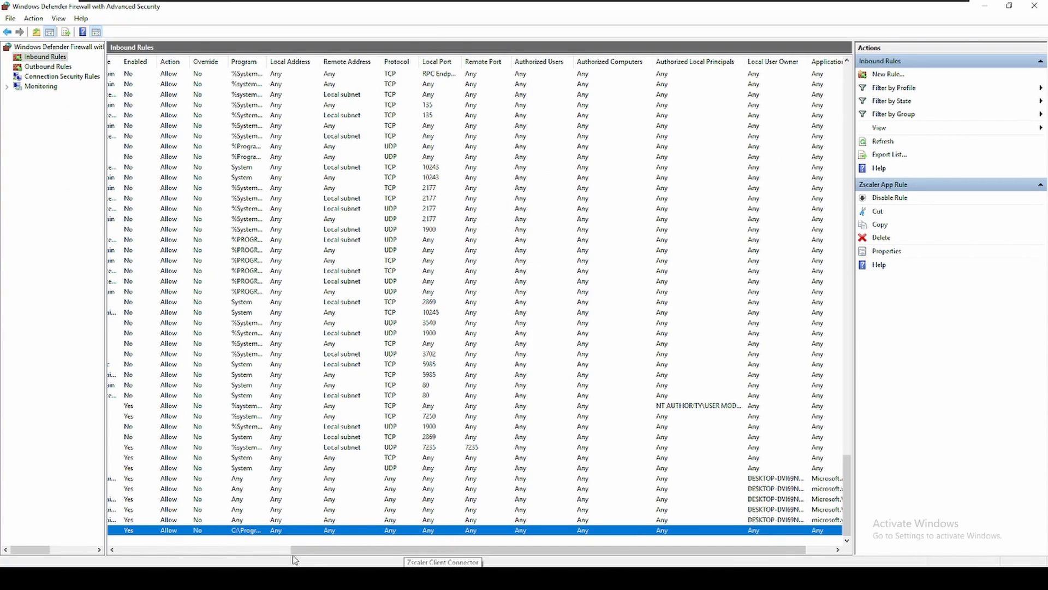
pyautogui.click(212, 548)
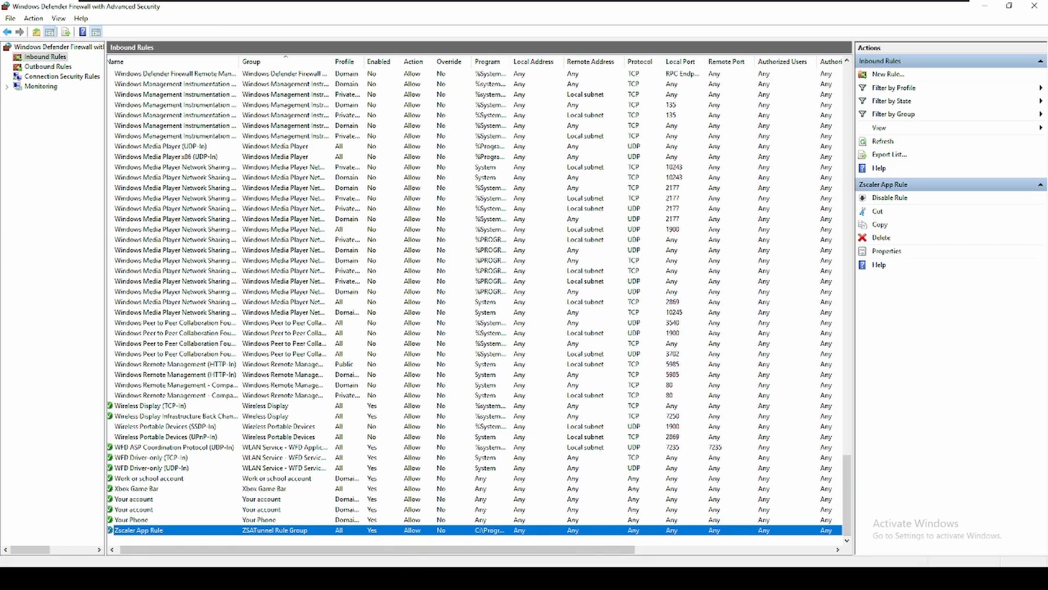
pyautogui.hotkey('alt', 'Tab')
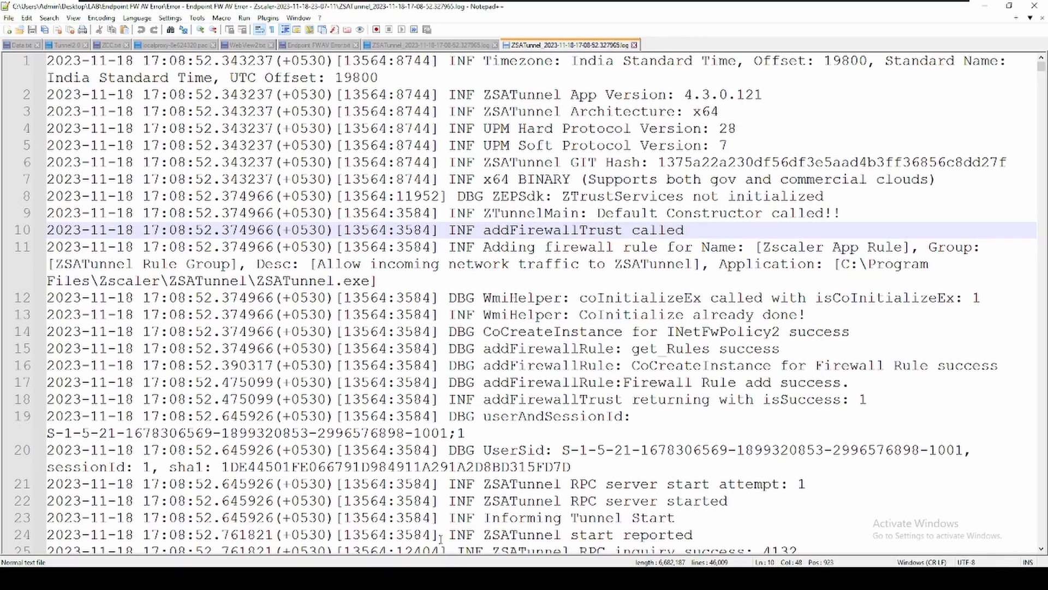
# - Browse the inbound rules around Zscaler App Rule in Windows Defender Firewall, and return to the ZSATunnel log at line 9
pyautogui.hotkey('alt', 'Tab')
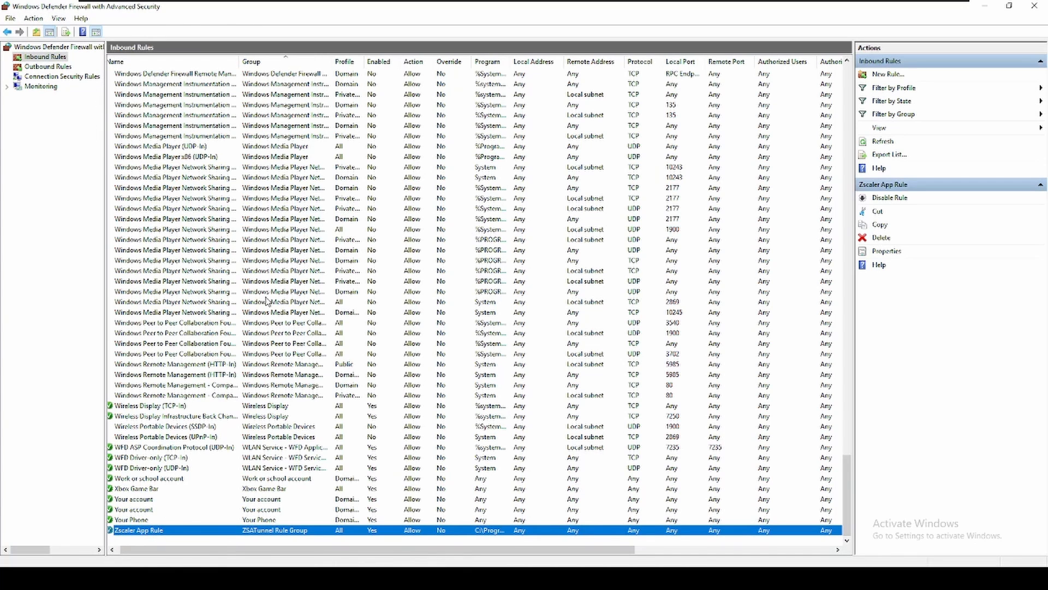
pyautogui.scroll(10, 265, 300)
pyautogui.scroll(-10, 228, 326)
pyautogui.hotkey('alt', 'Tab')
pyautogui.click(612, 214)
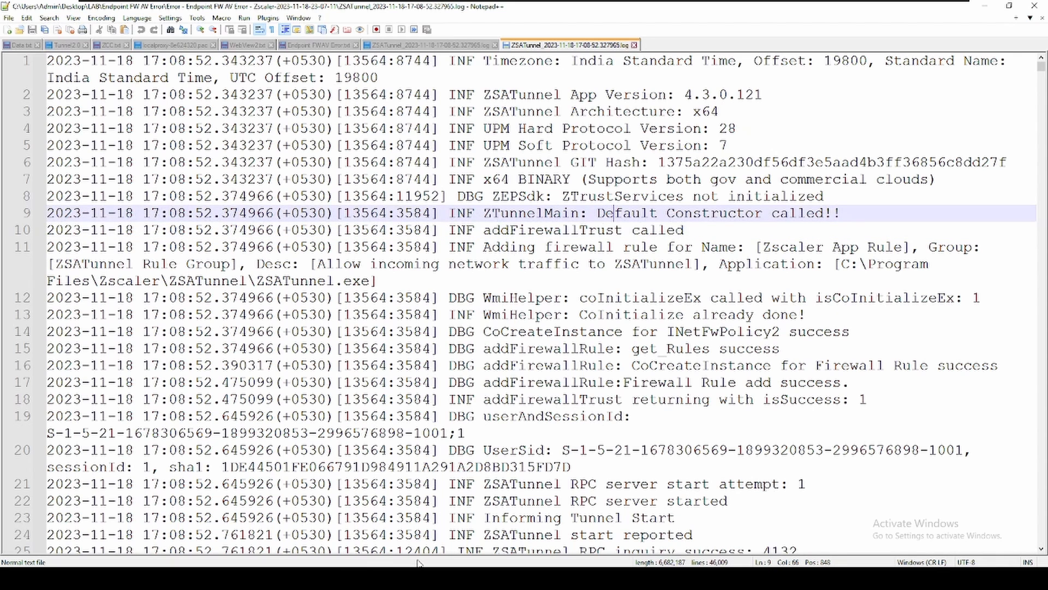
# - Switch to the Error - Endpoint FW AV Error log folder in File Explorer and open AppInfo.xml with Notepad++
pyautogui.hotkey('alt', 'Tab')
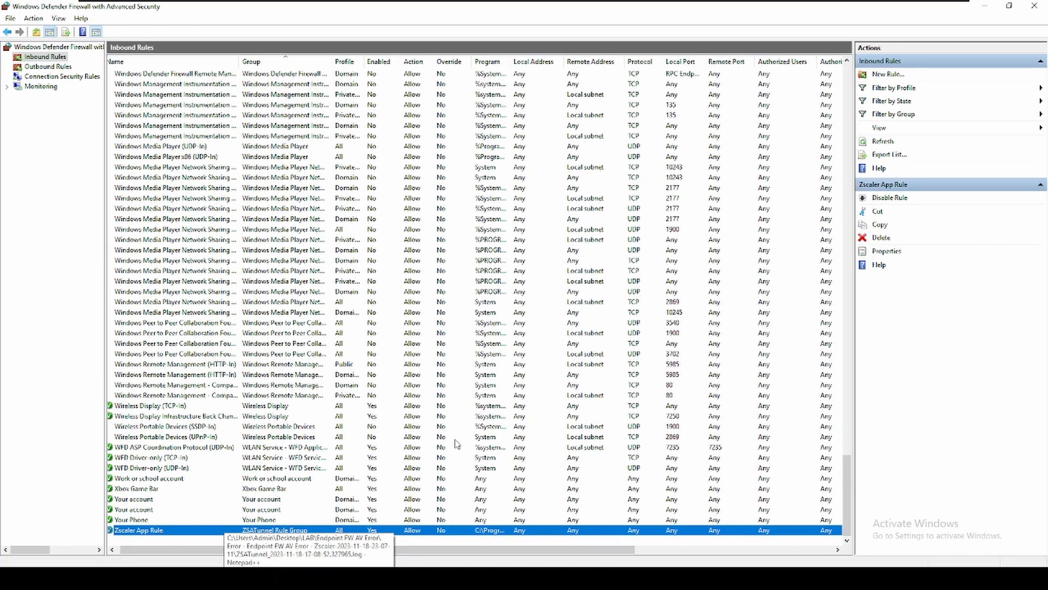
pyautogui.hotkey('alt', 'Tab')
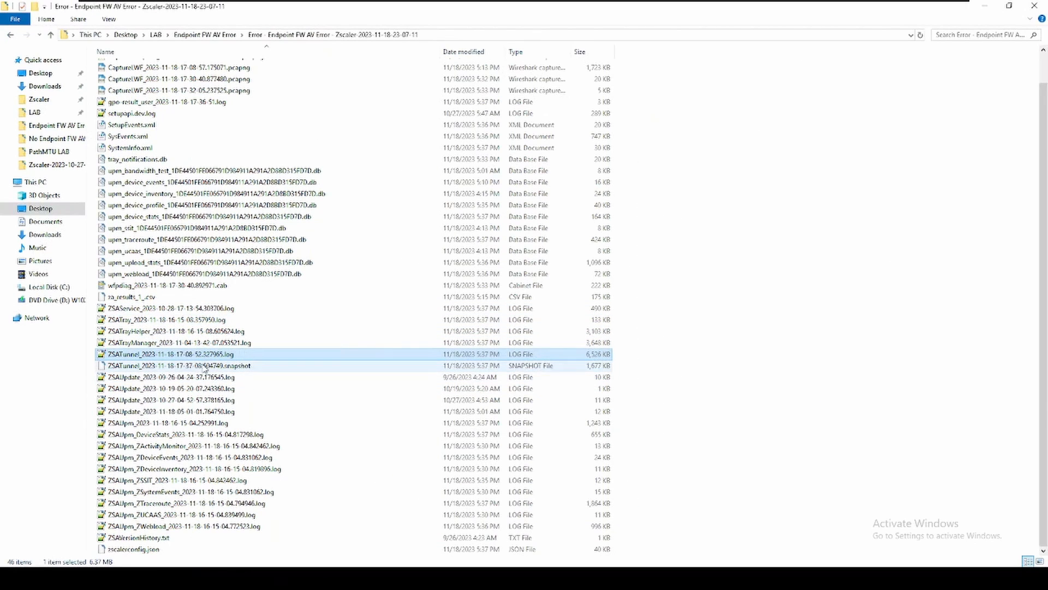
pyautogui.scroll(1, 317, 266)
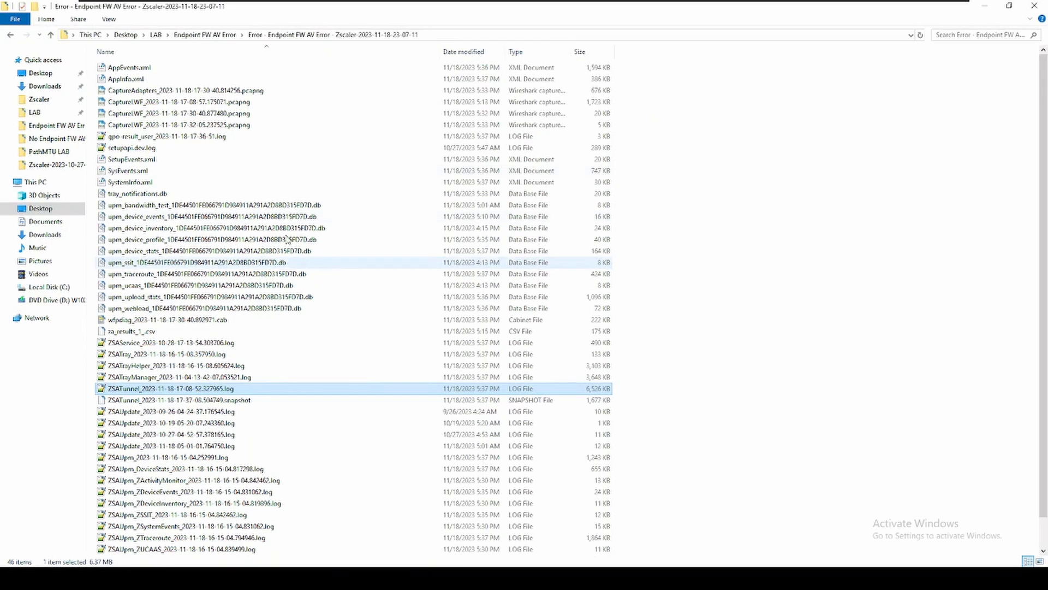
pyautogui.click(133, 80)
pyautogui.rightClick(133, 81)
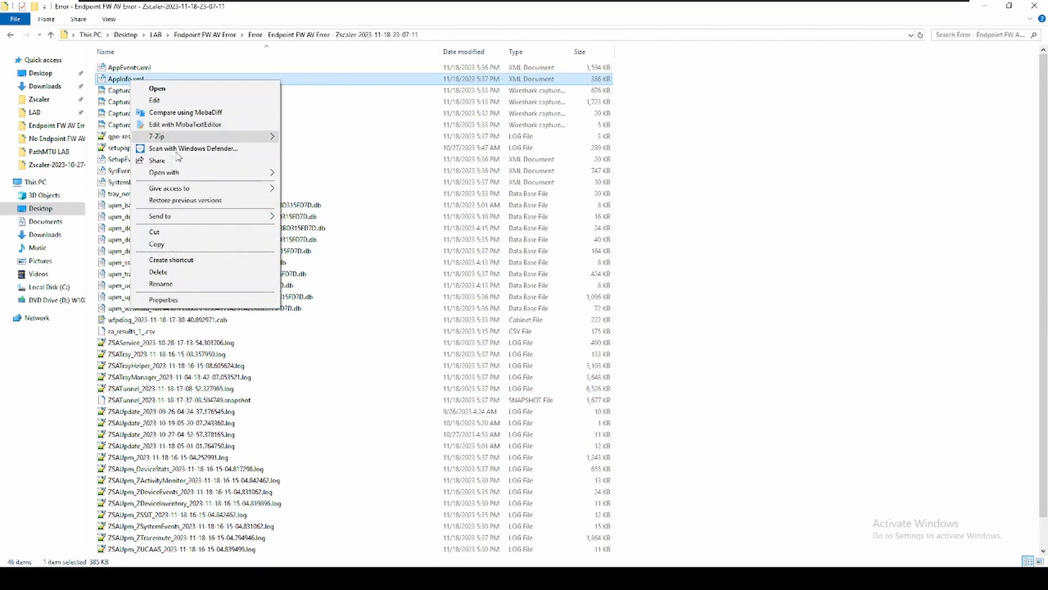
pyautogui.moveTo(209, 173)
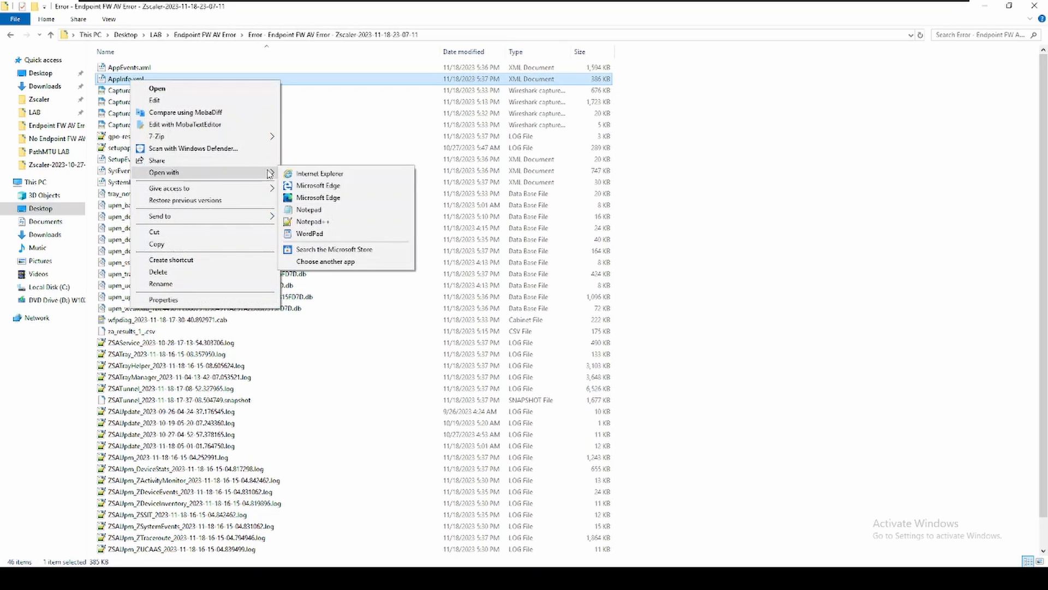
pyautogui.click(327, 222)
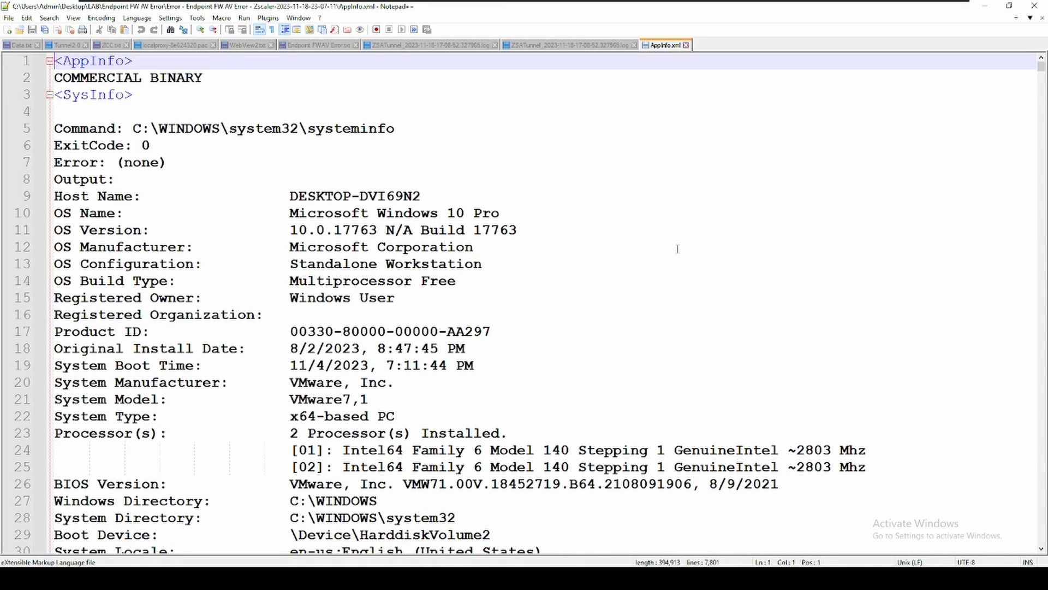
# - Find all occurrences of "zscaler App Rule" in AppInfo.xml, go to the match, and enlarge the document area above the search results
pyautogui.scroll(-6, 846, 371)
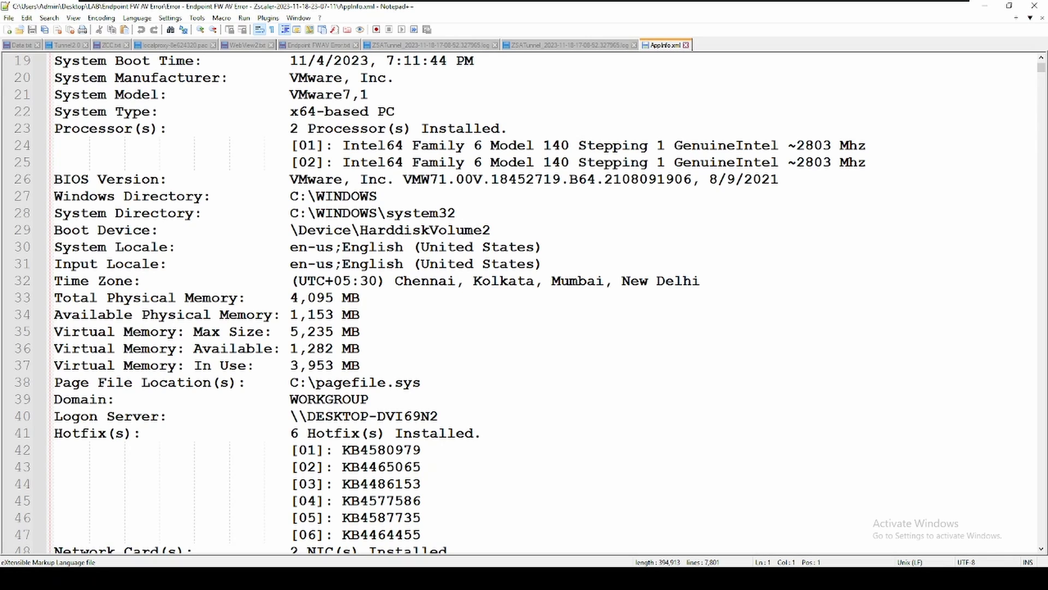
pyautogui.doubleClick(907, 334)
pyautogui.hotkey('ctrl', 'f')
pyautogui.write('d')
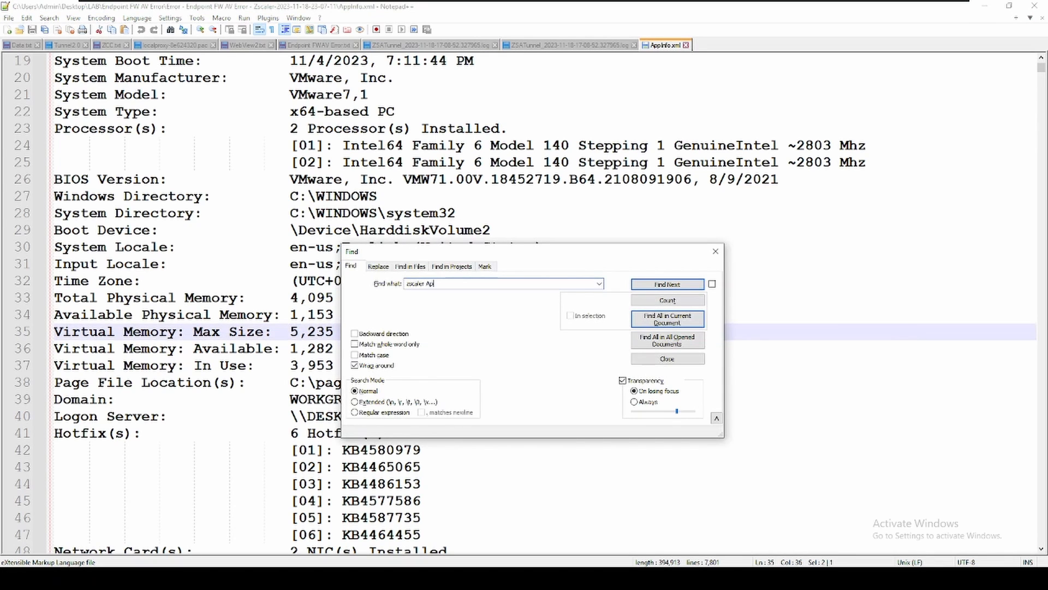
pyautogui.write('scaler App Rule')
pyautogui.click(667, 319)
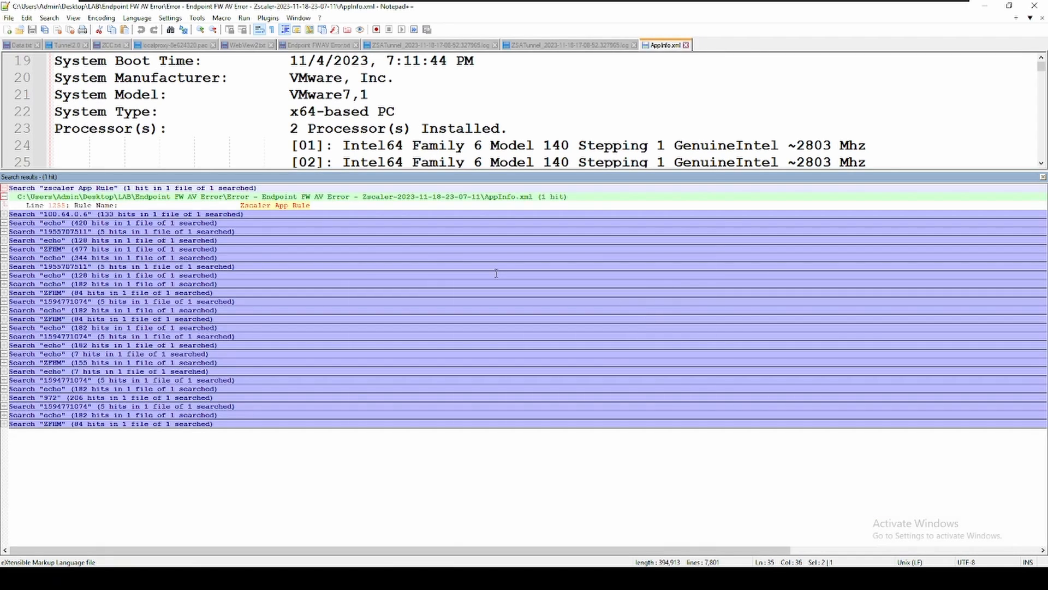
pyautogui.doubleClick(271, 206)
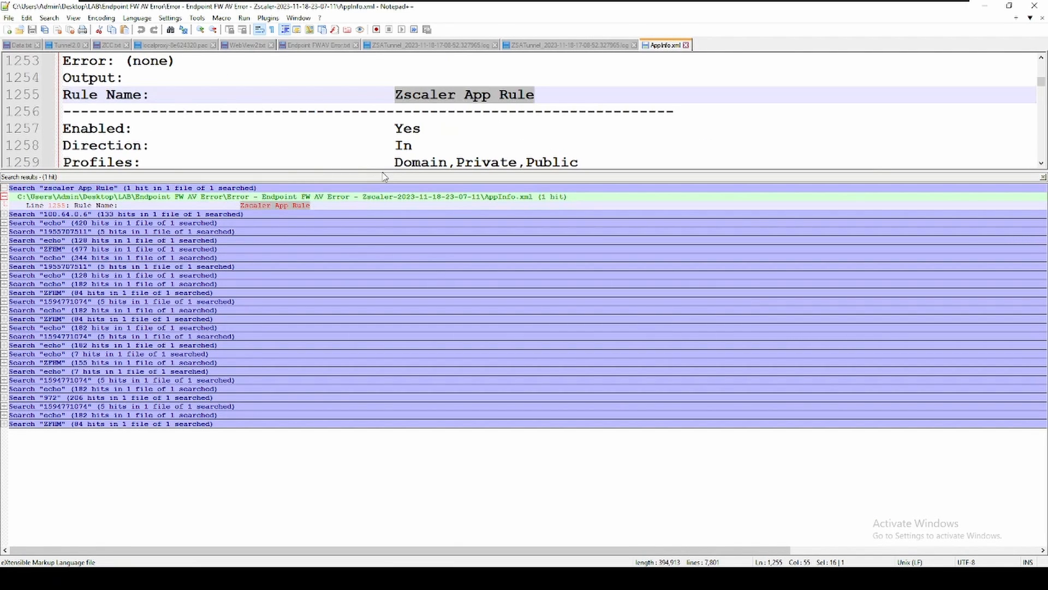
pyautogui.moveTo(383, 174); pyautogui.dragTo(390, 418)
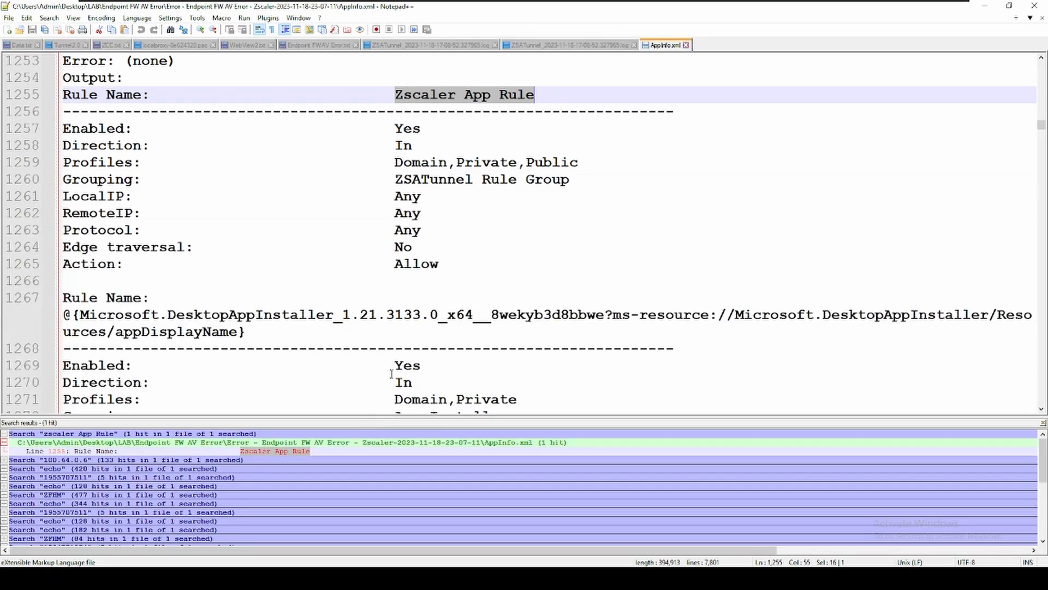
# - Highlight the name, Enabled, Direction and Profiles entries of Zscaler App Rule in the FirewallInfo section
pyautogui.scroll(1, 433, 321)
pyautogui.scroll(1, 443, 315)
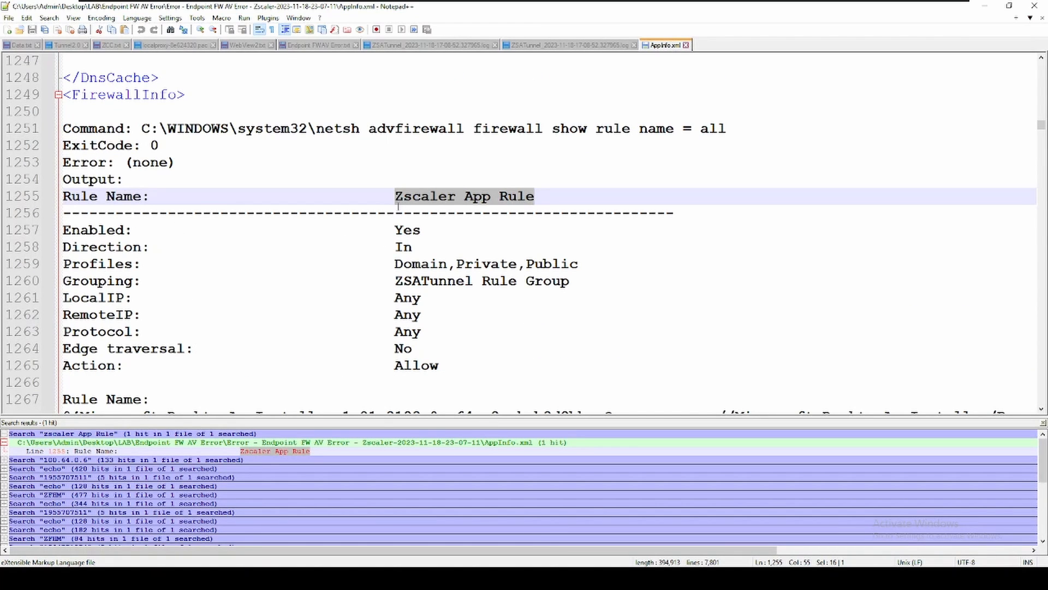
pyautogui.moveTo(398, 203); pyautogui.dragTo(544, 200)
pyautogui.moveTo(64, 230); pyautogui.dragTo(431, 228)
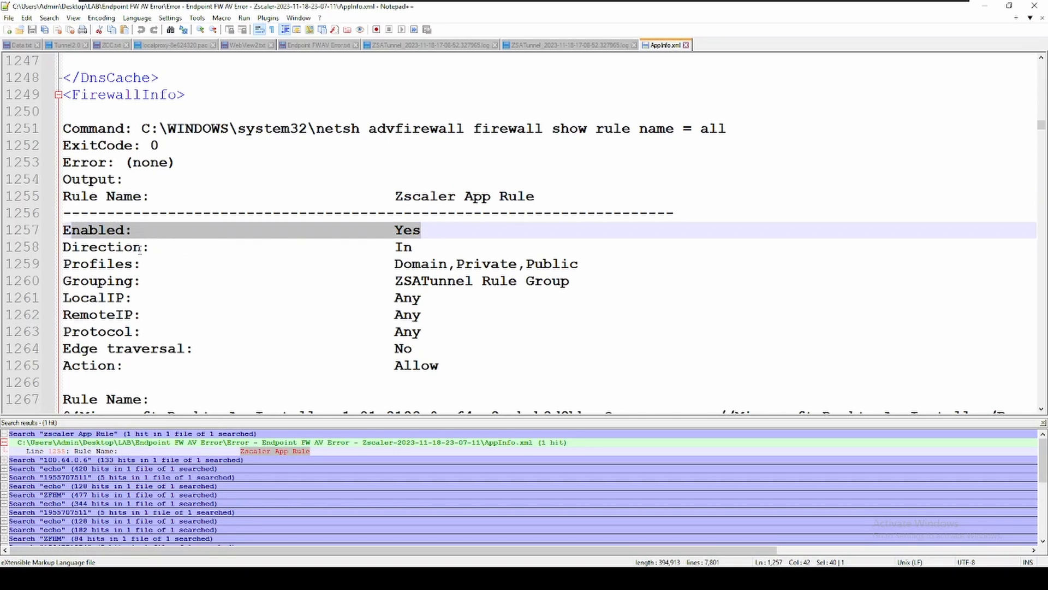
pyautogui.moveTo(83, 249); pyautogui.dragTo(417, 252)
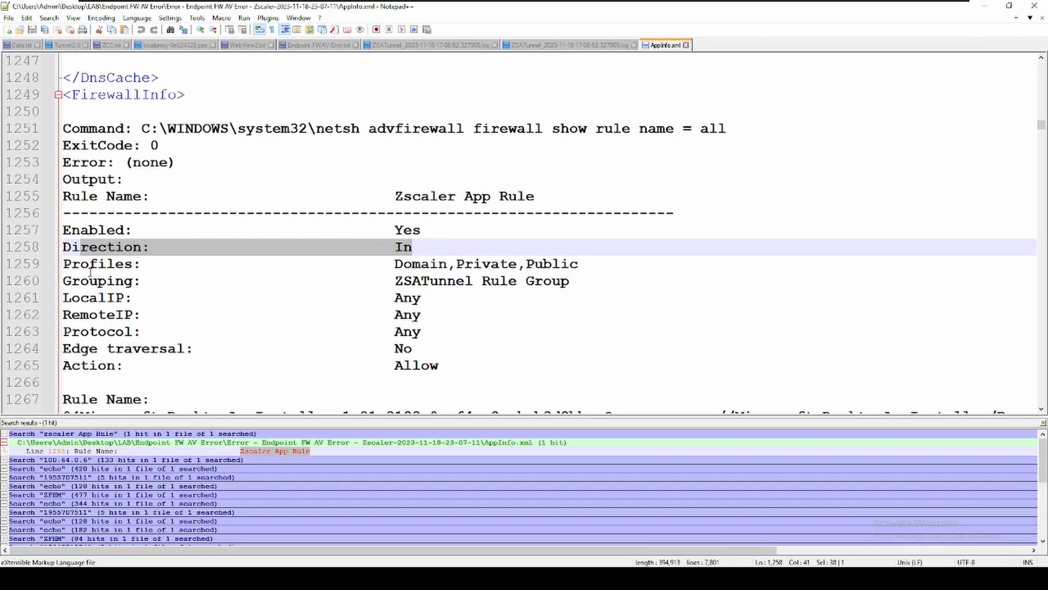
pyautogui.moveTo(89, 264); pyautogui.dragTo(107, 265)
pyautogui.moveTo(394, 265); pyautogui.dragTo(579, 265)
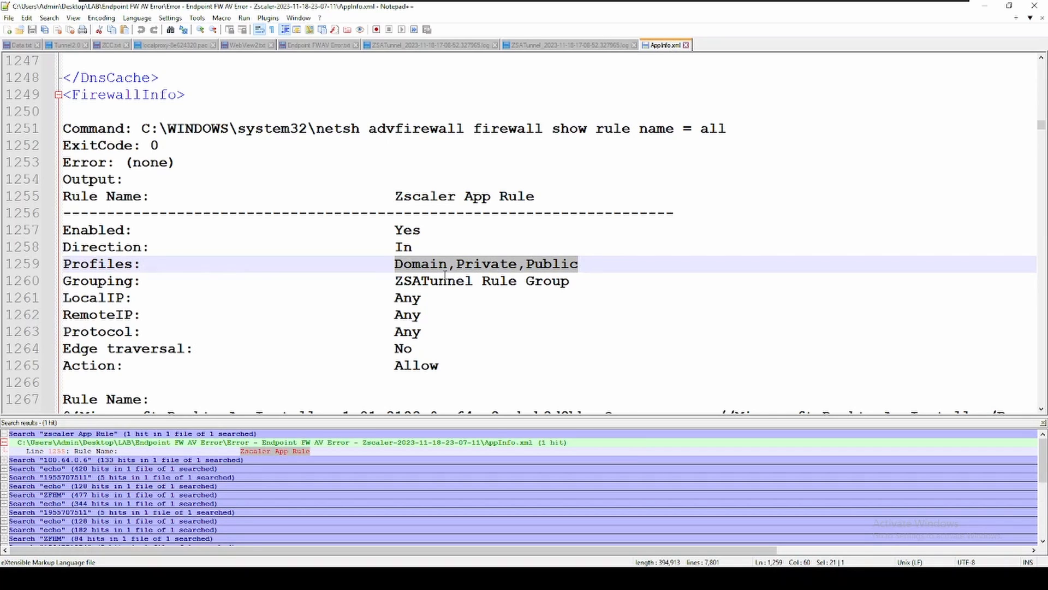
pyautogui.doubleClick(411, 266)
pyautogui.doubleClick(483, 265)
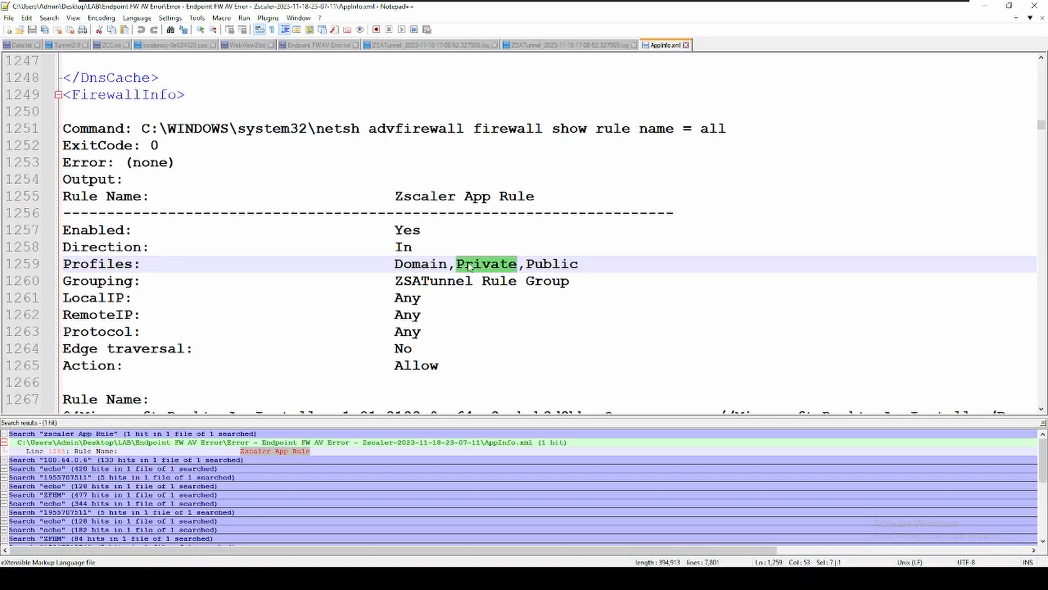
pyautogui.doubleClick(523, 265)
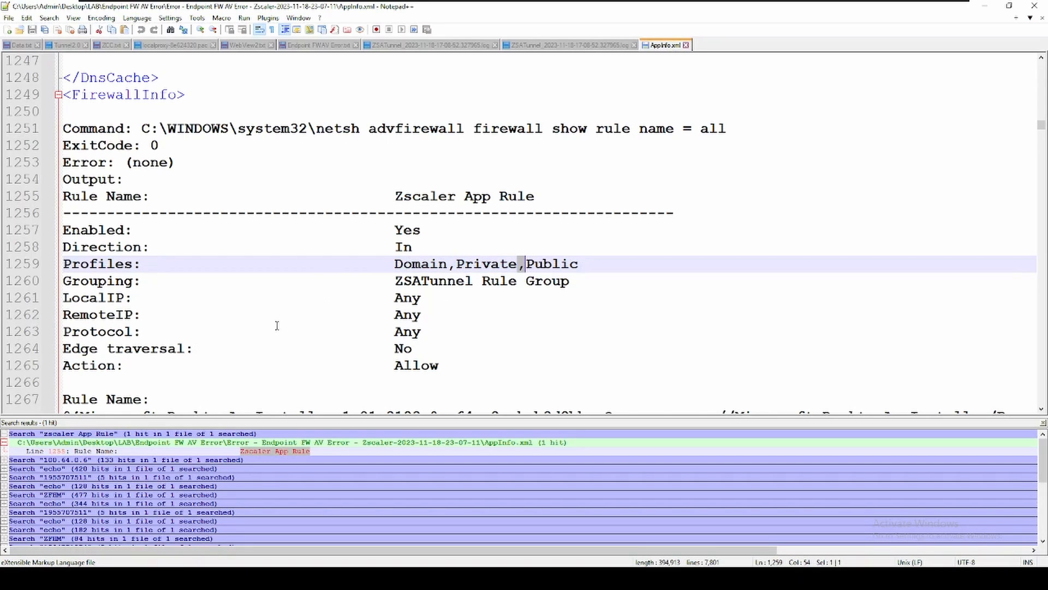
# - Highlight the complete Zscaler App Rule entry from Rule Name through Action on lines 1255 to 1265
pyautogui.moveTo(64, 298); pyautogui.dragTo(66, 195)
pyautogui.click(454, 366)
pyautogui.doubleClick(413, 365)
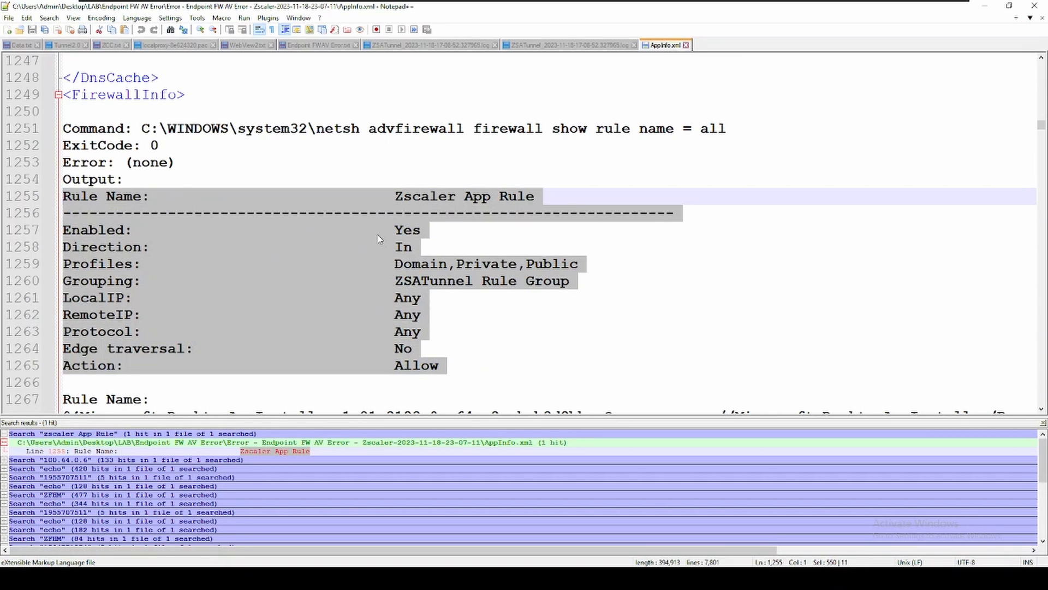
pyautogui.click(441, 242)
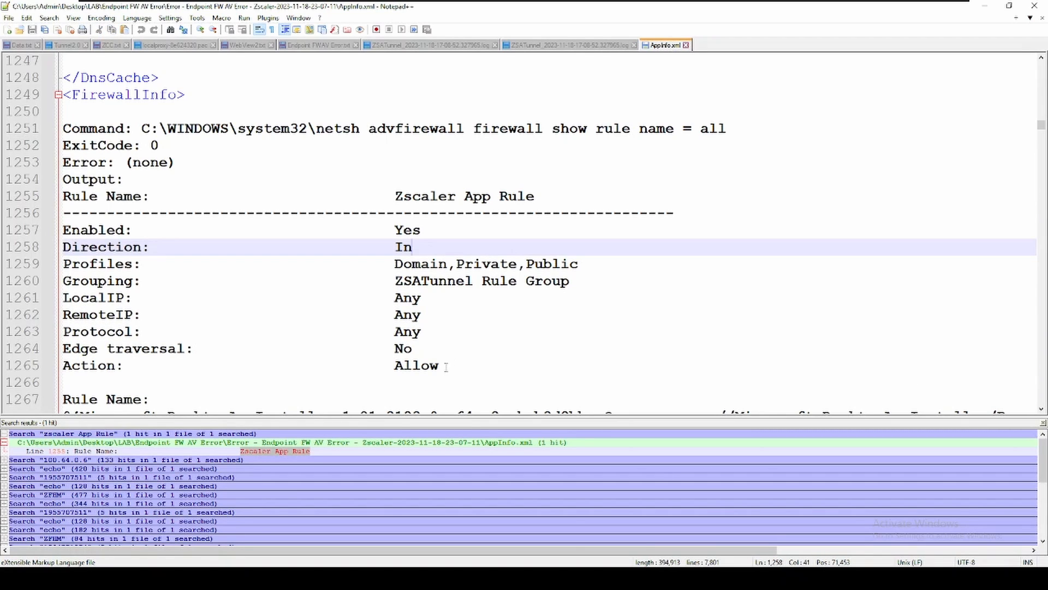
pyautogui.moveTo(453, 366); pyautogui.dragTo(72, 195)
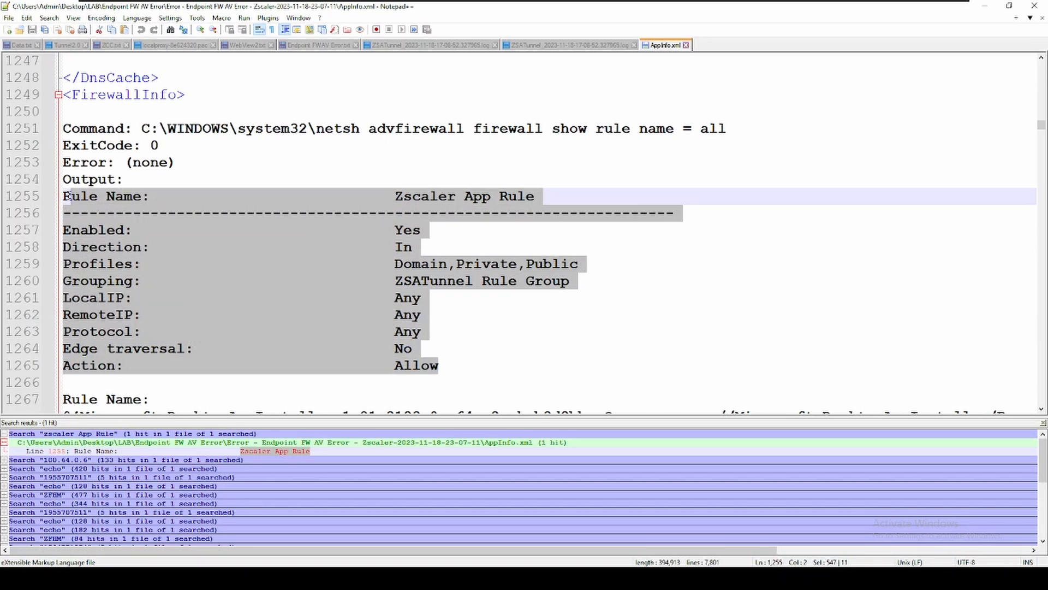
pyautogui.click(418, 316)
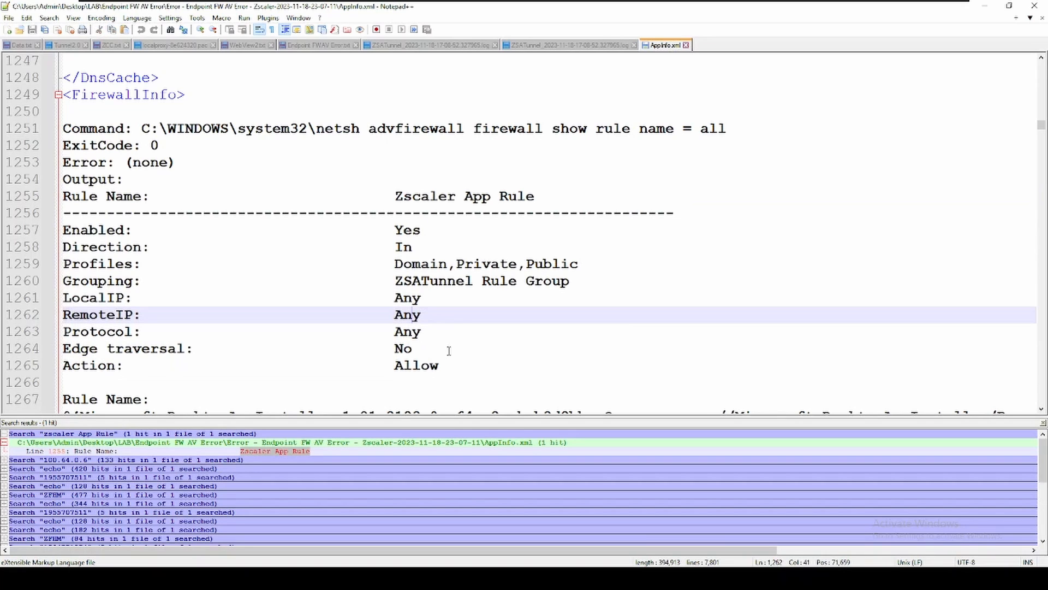
pyautogui.moveTo(449, 365); pyautogui.dragTo(176, 204)
pyautogui.click(433, 241)
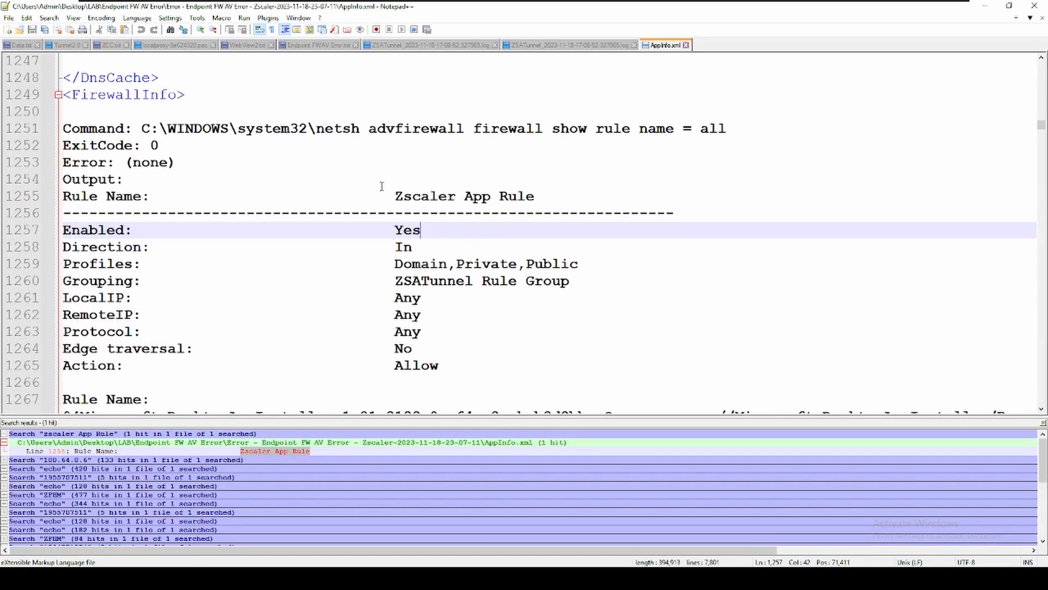
# - Copy the command "netsh advfirewall firewall show rule name = all" from line 1251 of AppInfo.xml
pyautogui.moveTo(317, 129); pyautogui.dragTo(729, 128)
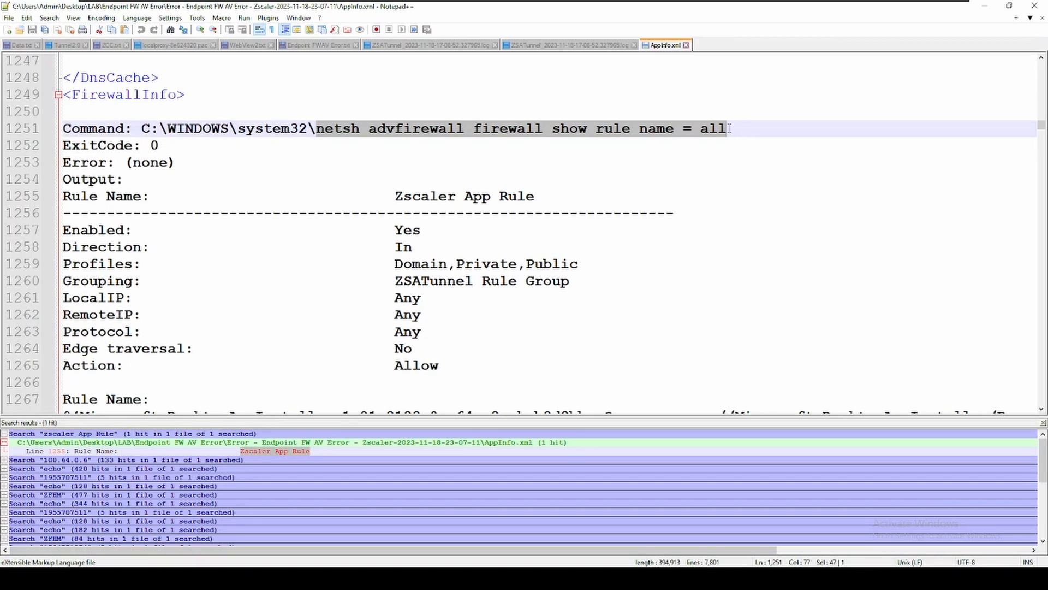
pyautogui.rightClick(705, 131)
pyautogui.click(727, 147)
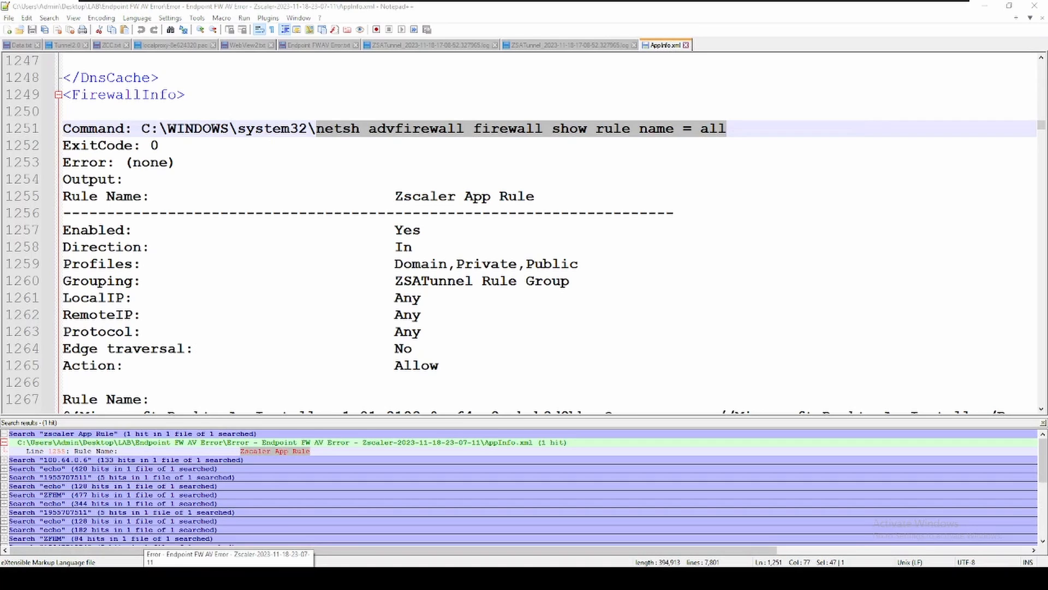
# - Open Command Prompt as administrator and run the copied command "netsh advfirewall firewall show rule name = all"
pyautogui.press('super')
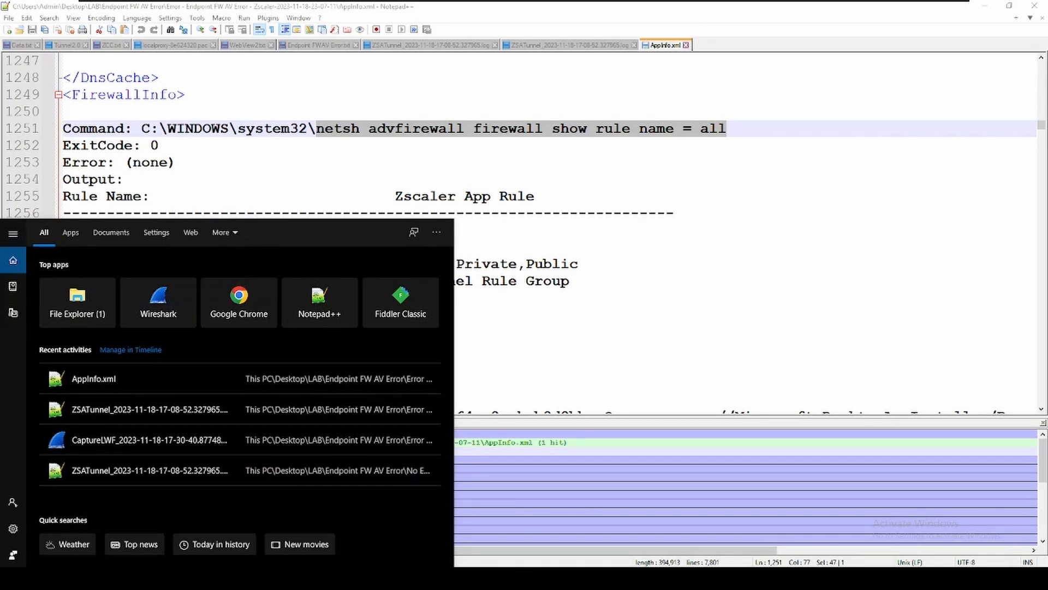
pyautogui.write('cmd')
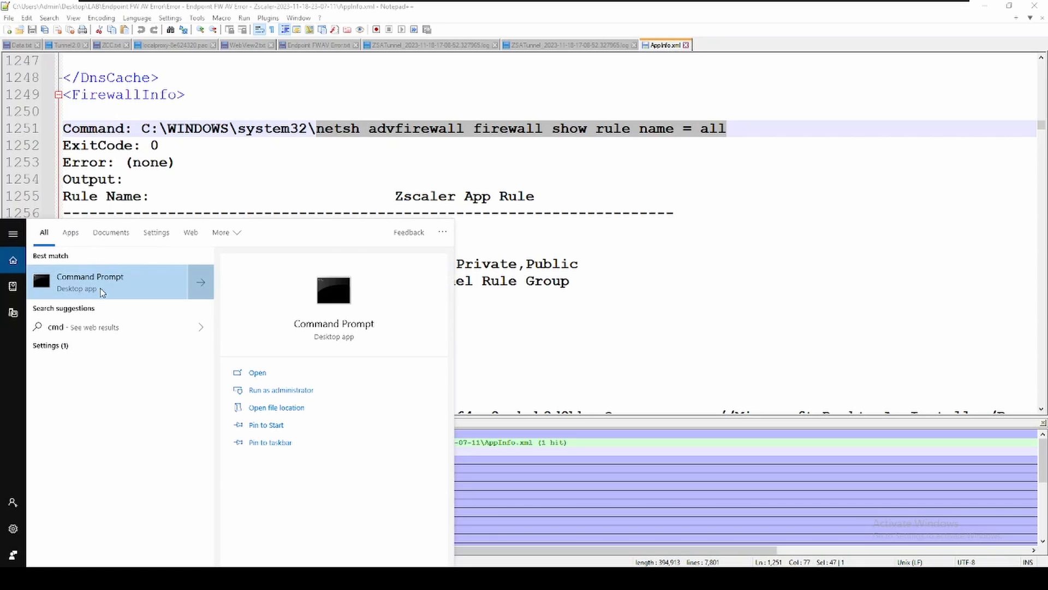
pyautogui.rightClick(104, 292)
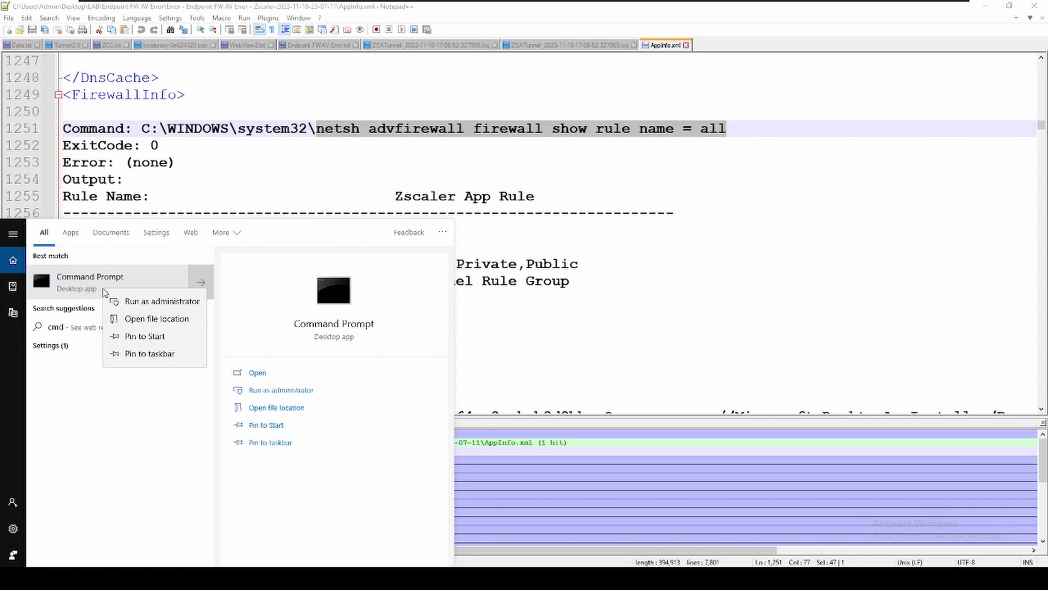
pyautogui.click(142, 304)
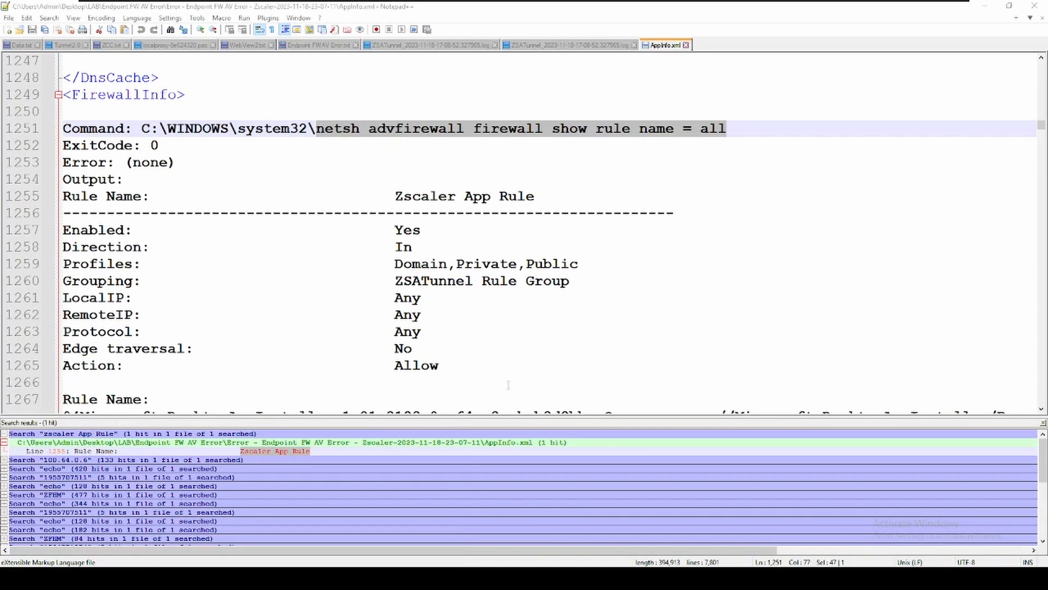
pyautogui.rightClick(383, 221)
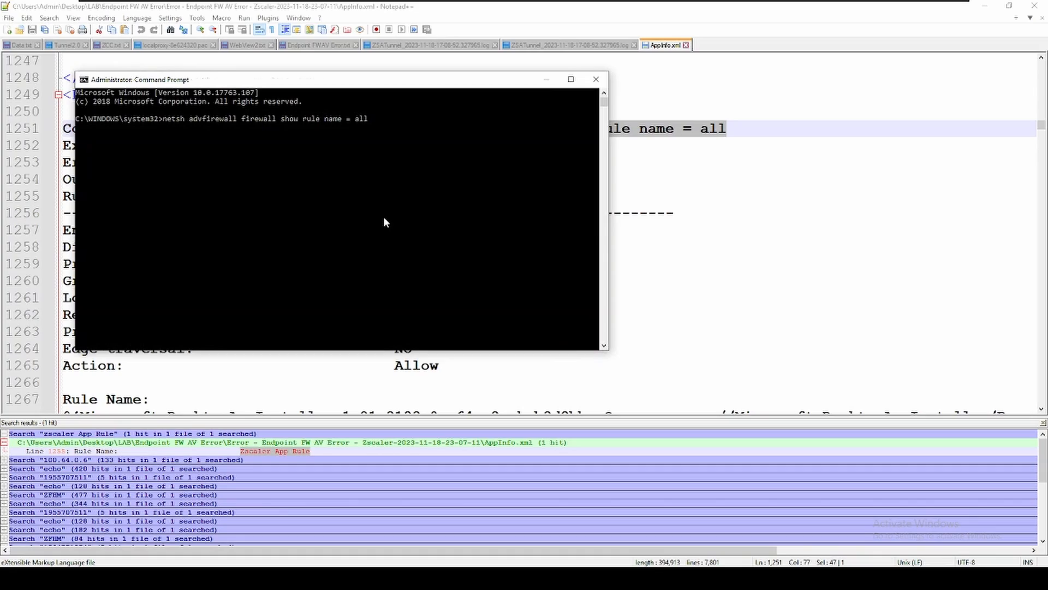
pyautogui.press('Return')
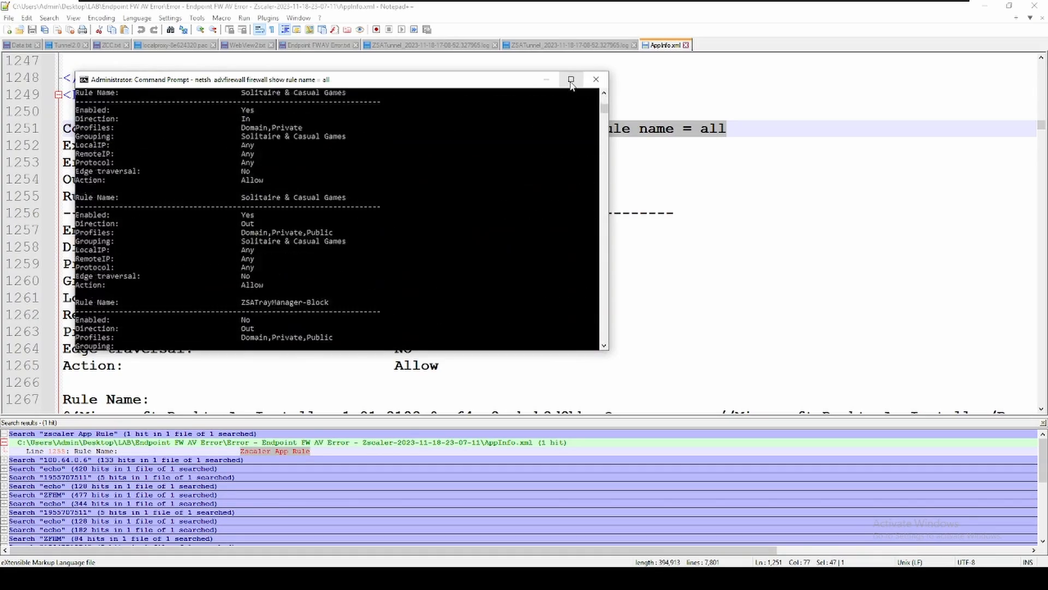
# - Maximize the Command Prompt window and examine the firewall rule output, marking a block of the listed rules
pyautogui.click(571, 81)
pyautogui.click(49, 193)
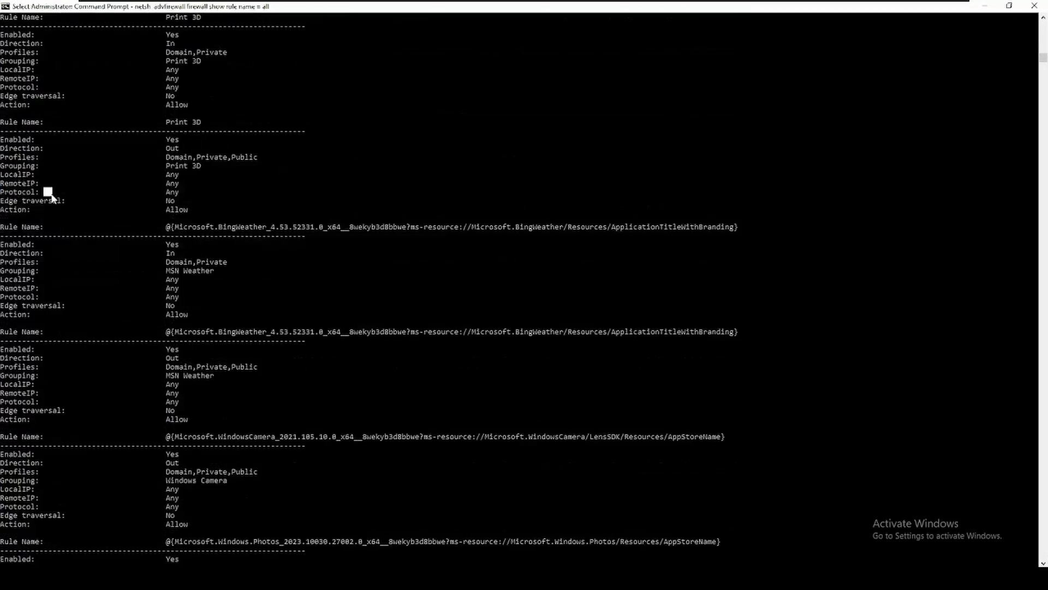
pyautogui.moveTo(49, 192); pyautogui.dragTo(235, 398)
pyautogui.click(246, 393)
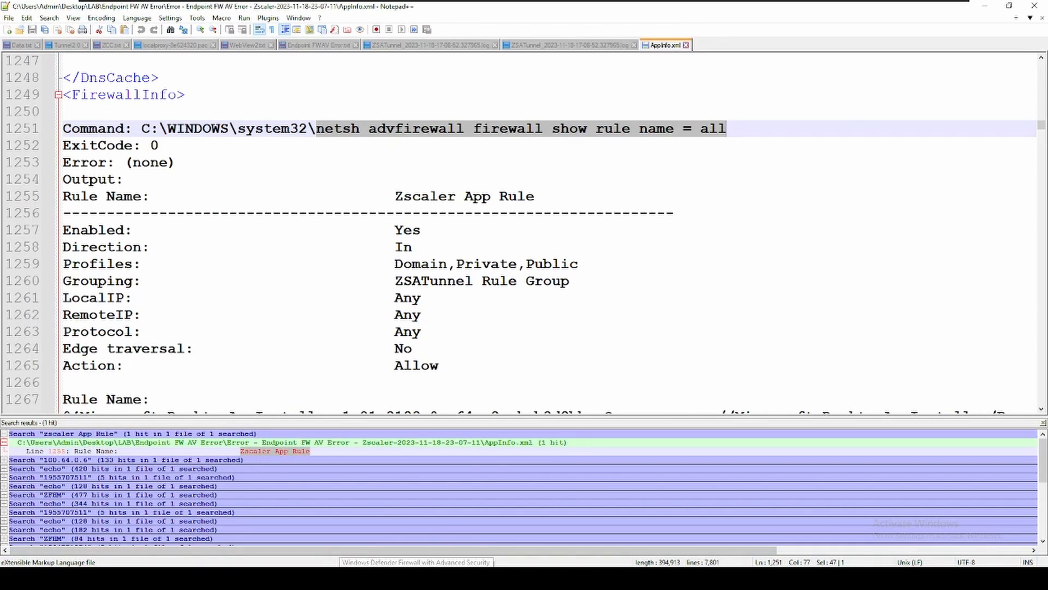
# - Switch to Windows Defender Firewall and select a Windows Media Player Network Sharing rule among the inbound rules
pyautogui.click(416, 578)
pyautogui.click(273, 250)
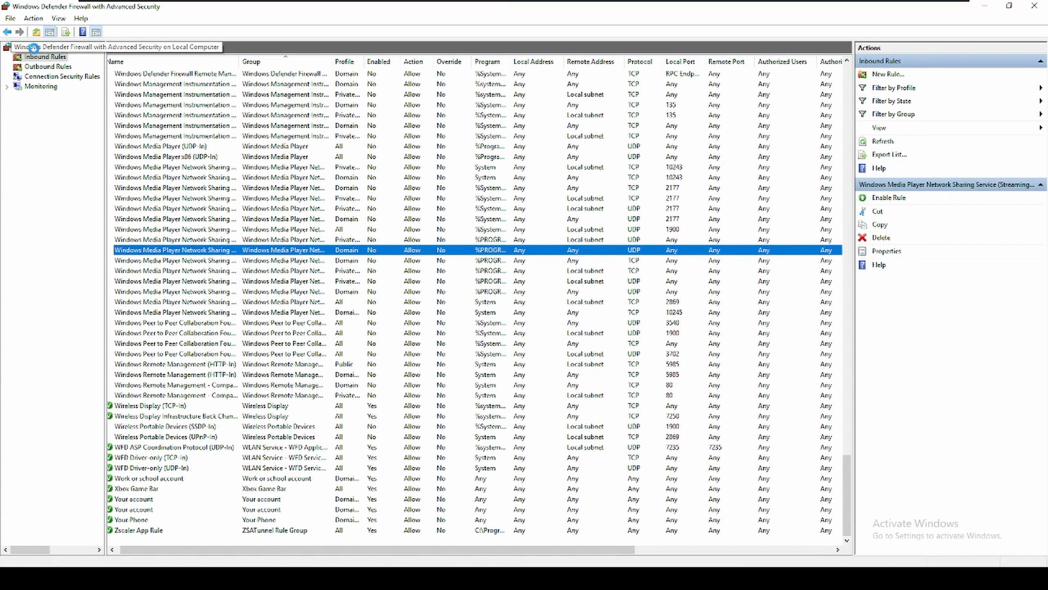
# - Open the local computer's firewall properties and review the customized Domain Profile settings, including rule merging, without changing them
pyautogui.click(35, 47)
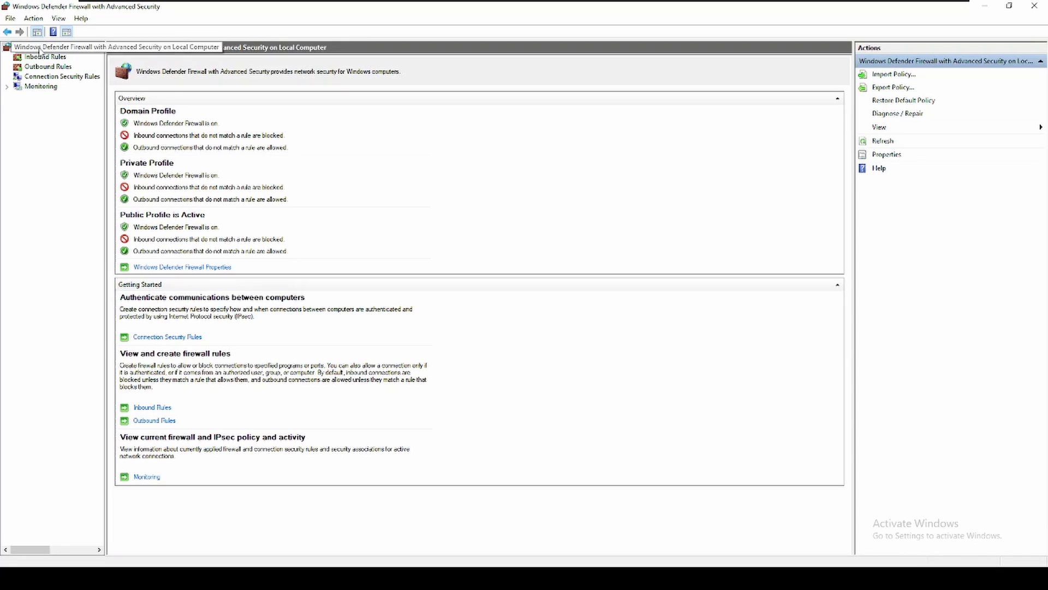
pyautogui.rightClick(41, 48)
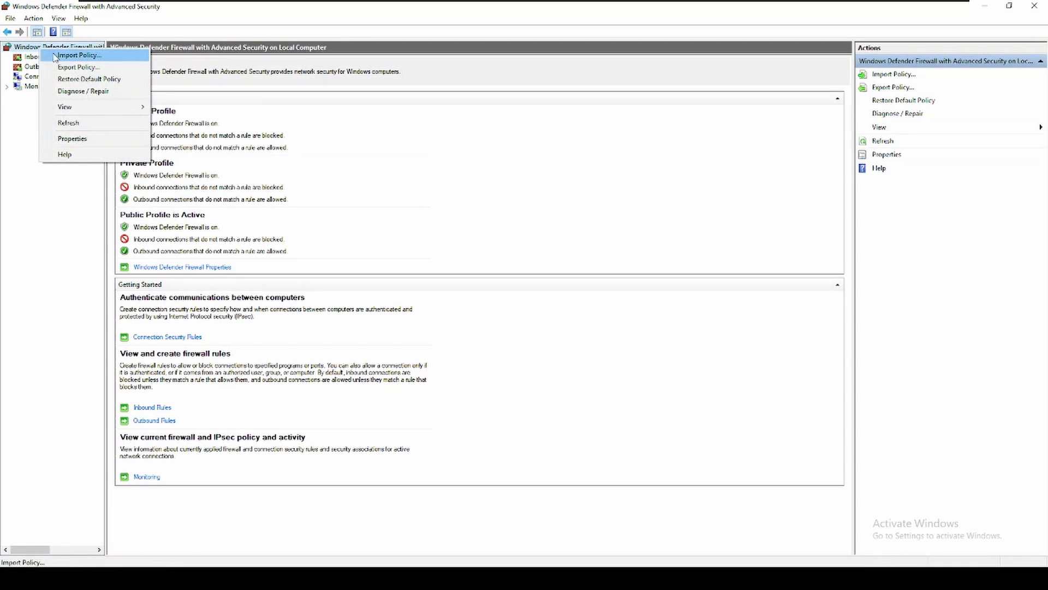
pyautogui.click(82, 138)
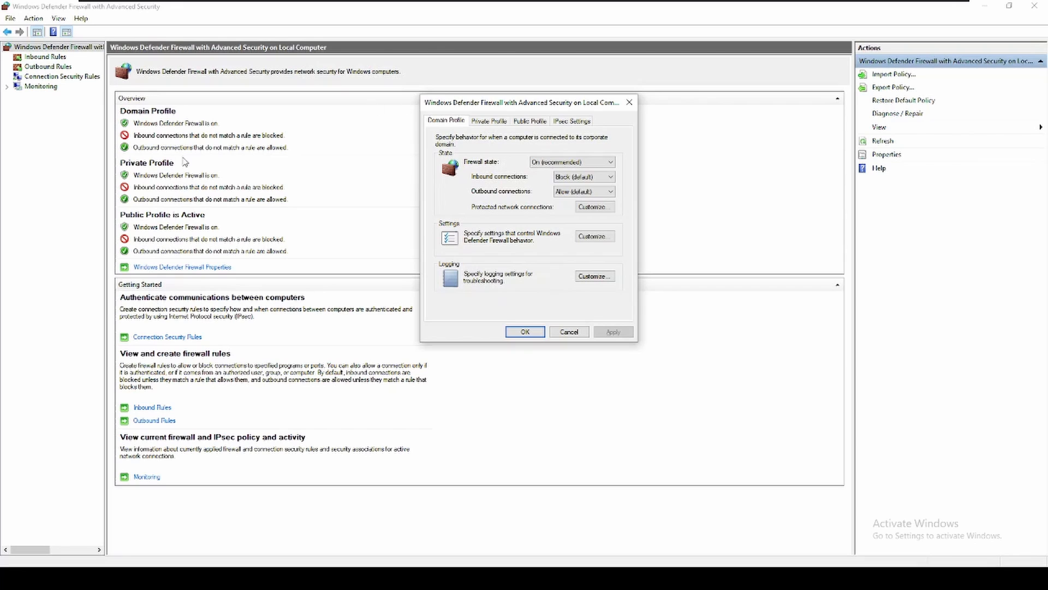
pyautogui.click(481, 122)
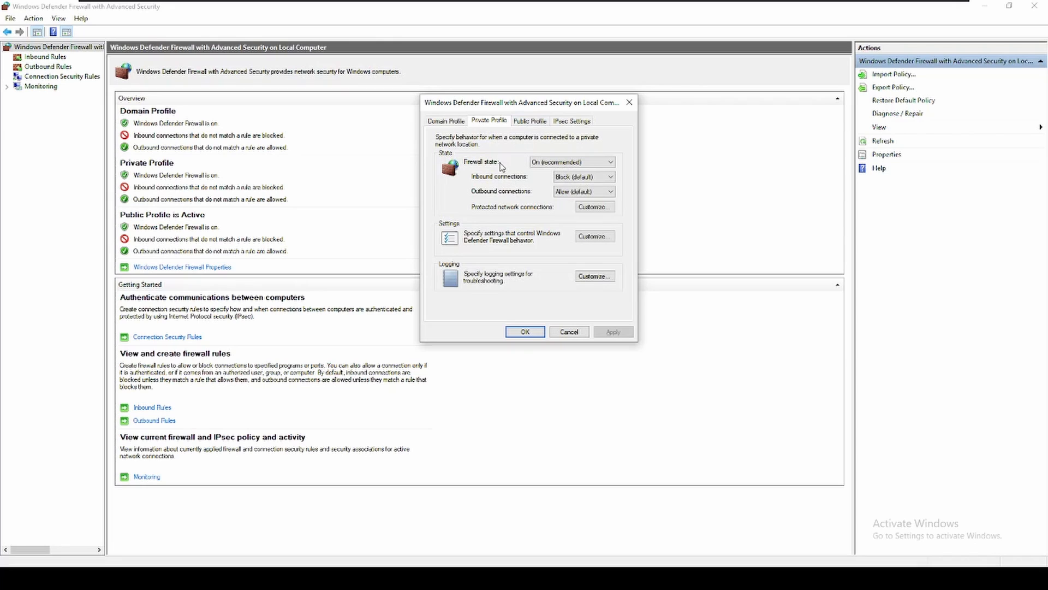
pyautogui.click(589, 238)
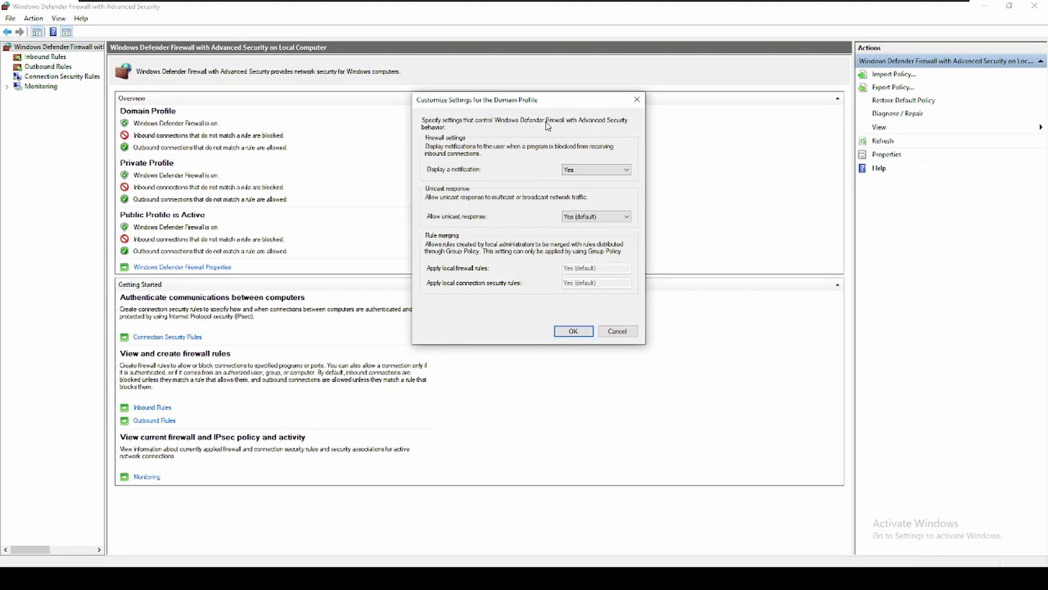
pyautogui.moveTo(532, 103); pyautogui.dragTo(734, 164)
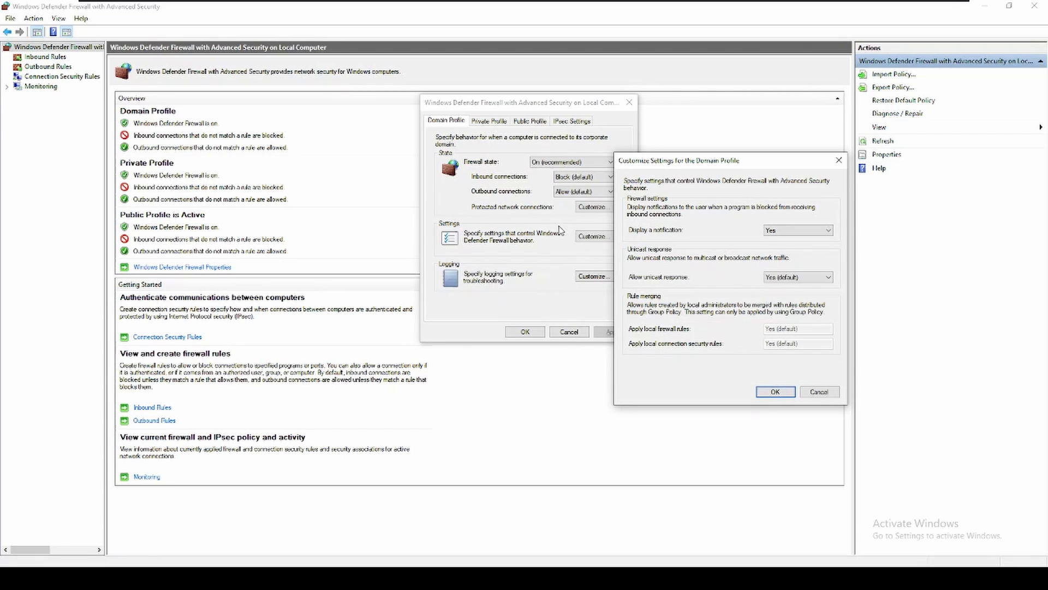
pyautogui.click(810, 397)
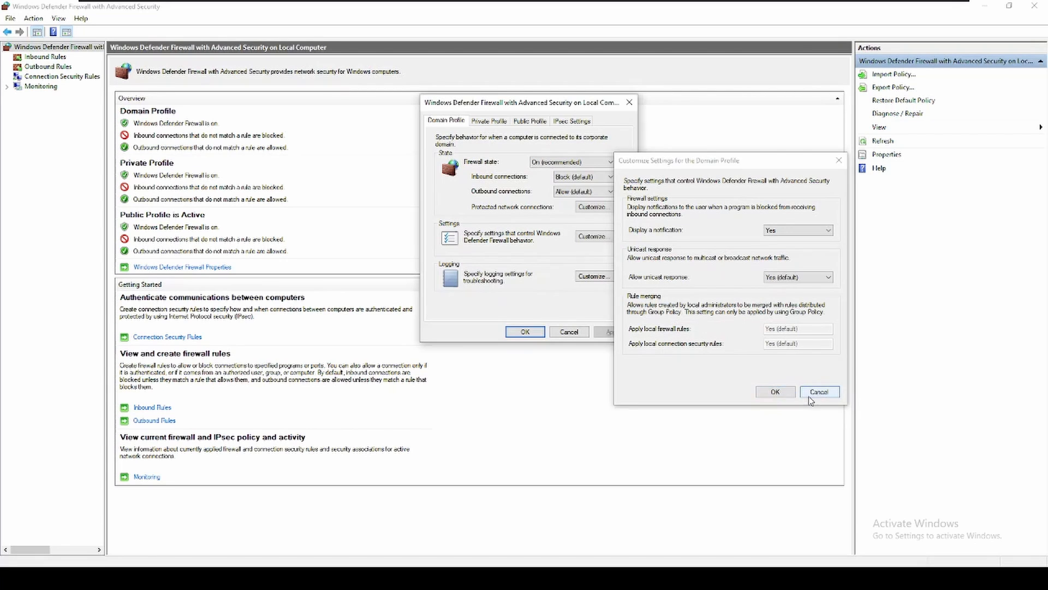
# - Compare the firewall state, inbound and outbound settings of the Domain, Private and Public profiles
pyautogui.click(489, 125)
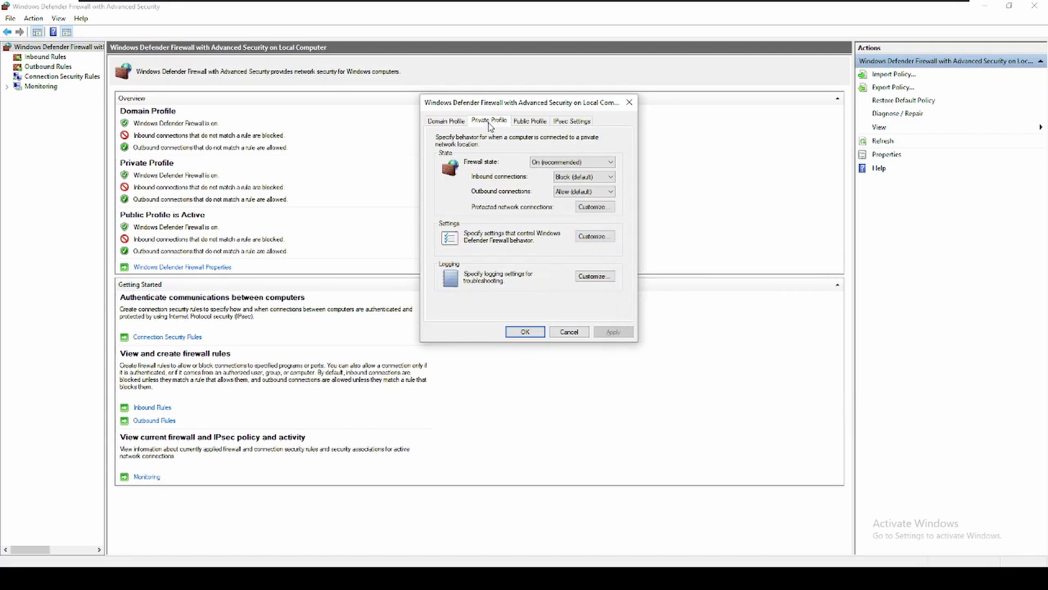
pyautogui.click(518, 124)
pyautogui.click(451, 121)
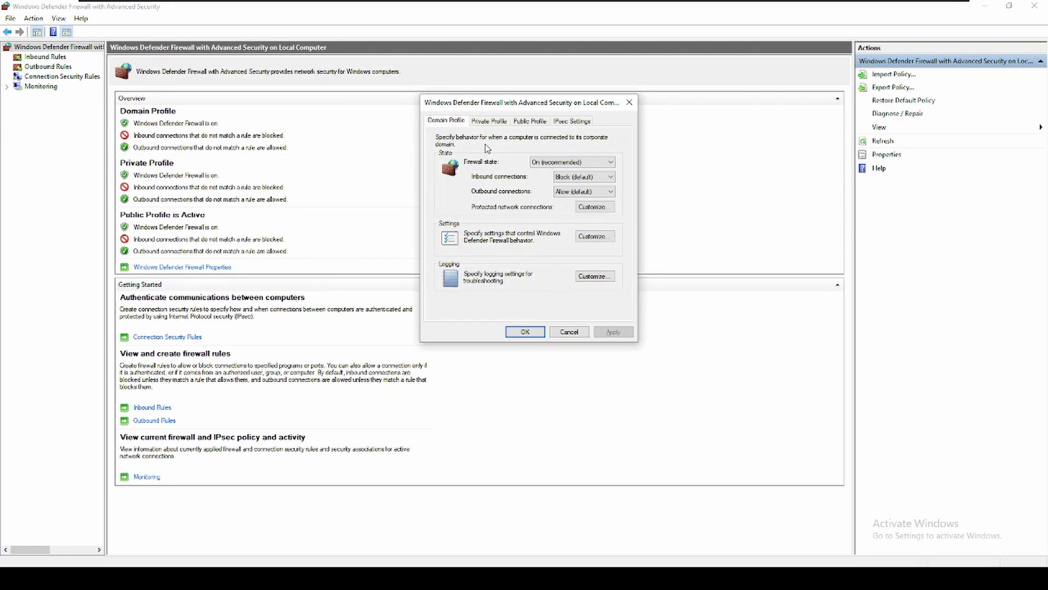
pyautogui.click(489, 122)
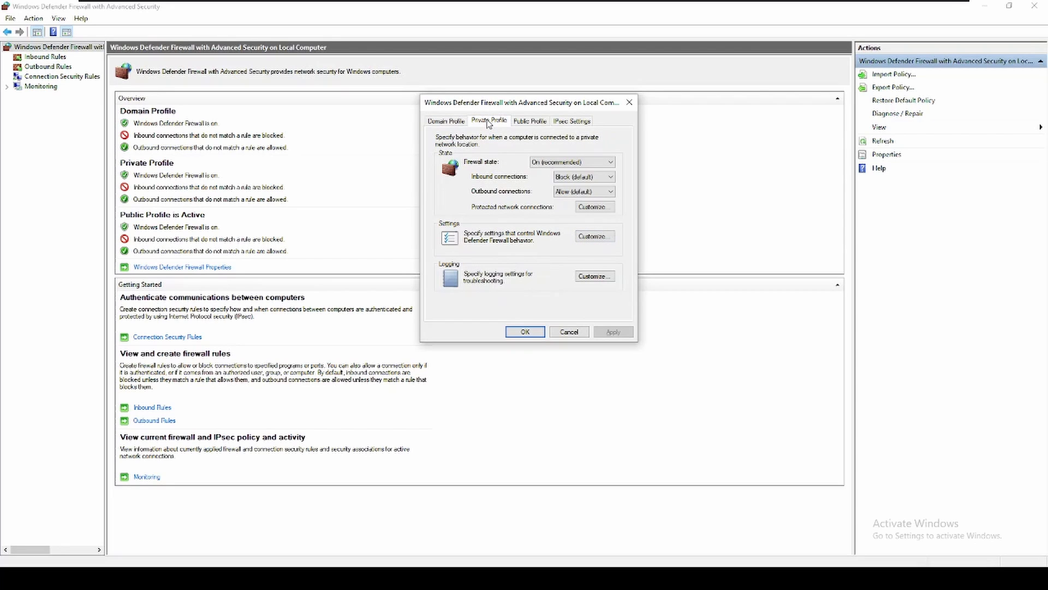
pyautogui.click(529, 122)
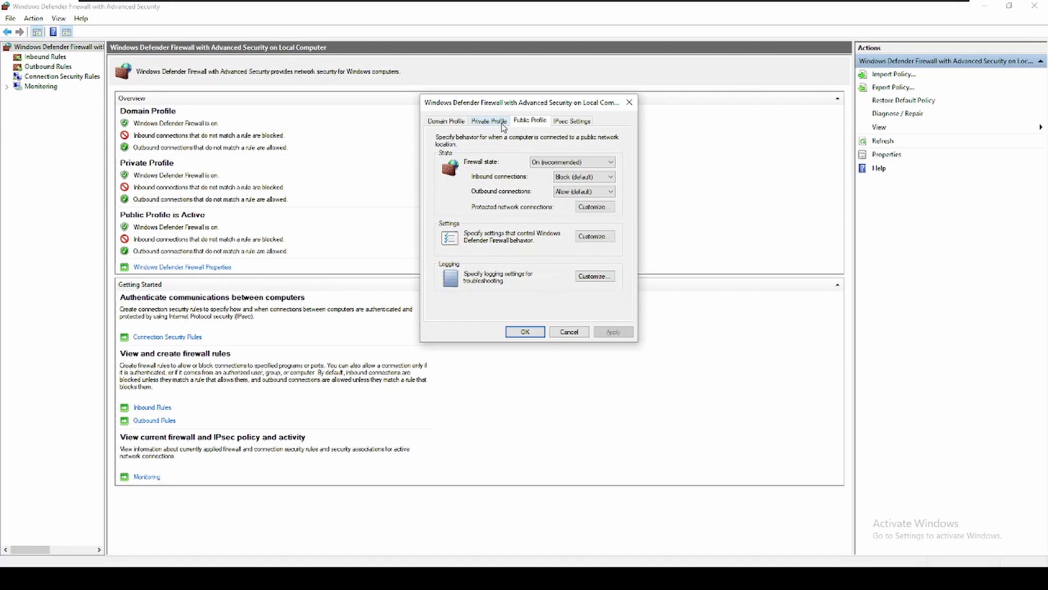
# - Review the Public Profile's customized firewall behavior settings, return to the Domain Profile, and cancel the firewall properties
pyautogui.click(594, 237)
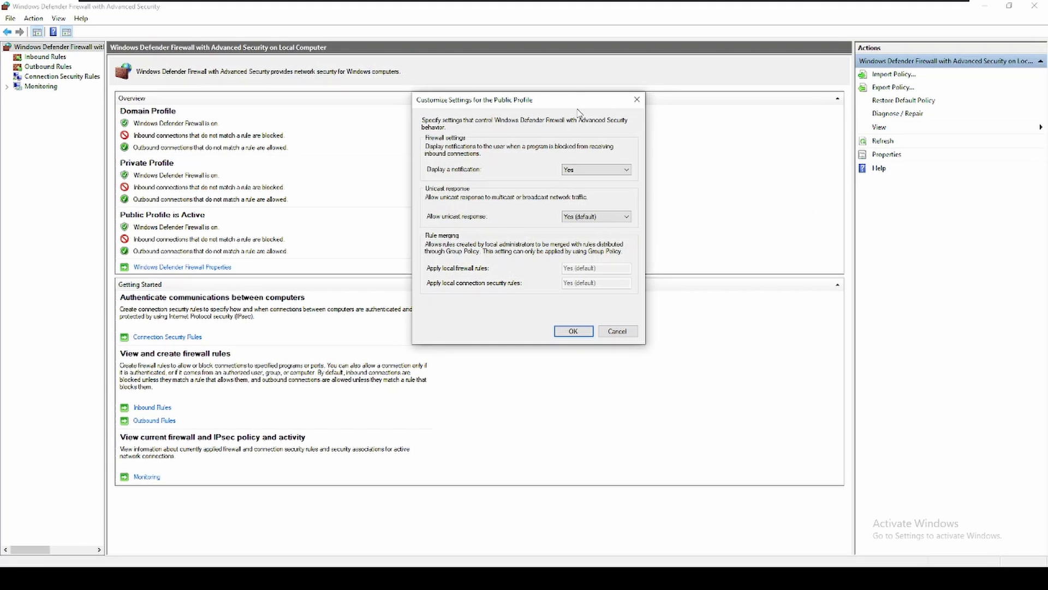
pyautogui.moveTo(548, 98); pyautogui.dragTo(798, 176)
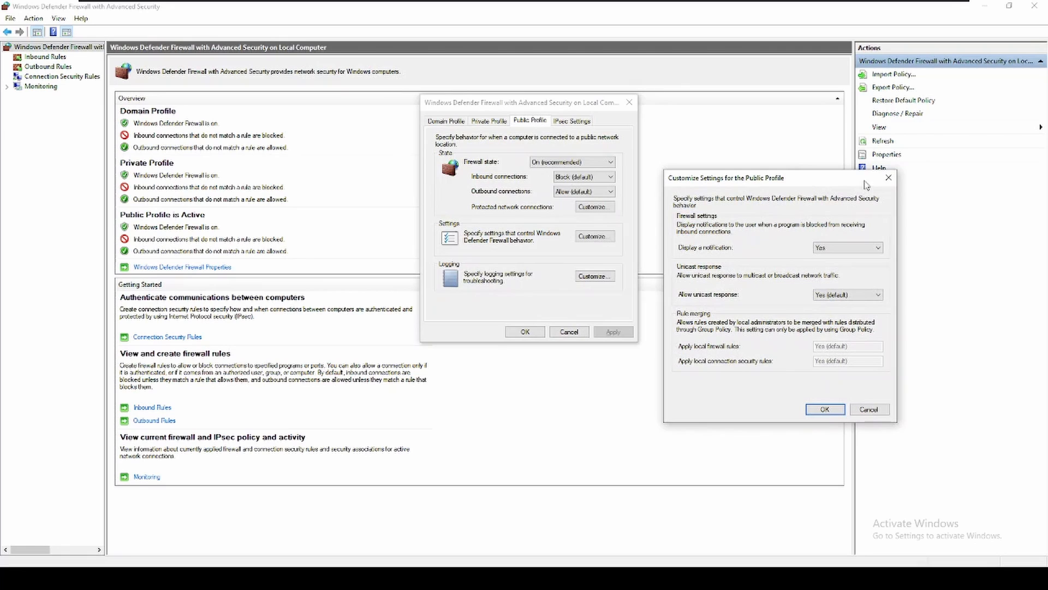
pyautogui.click(888, 178)
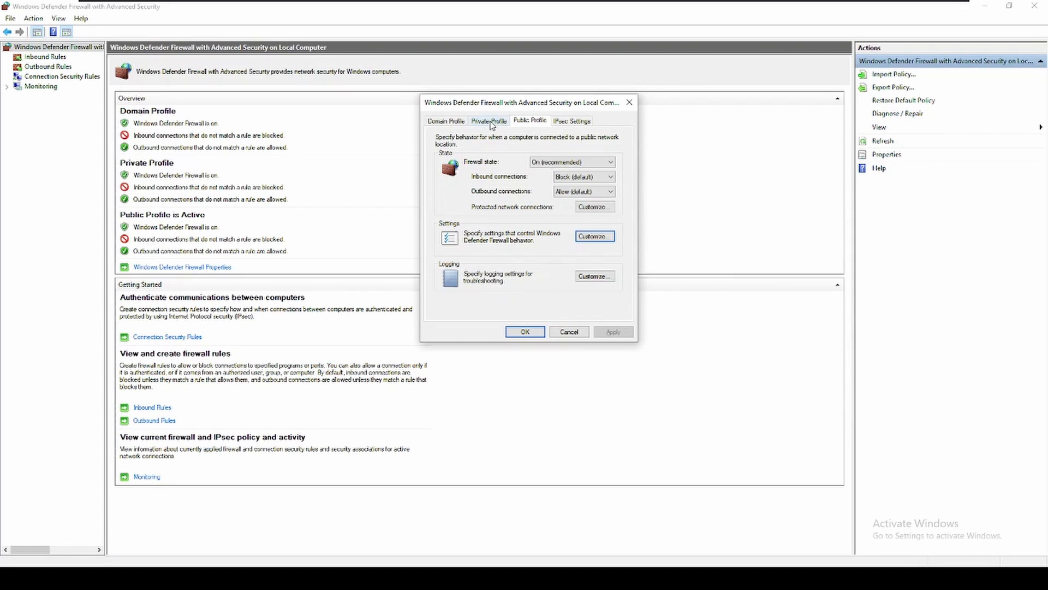
pyautogui.click(490, 121)
pyautogui.click(443, 121)
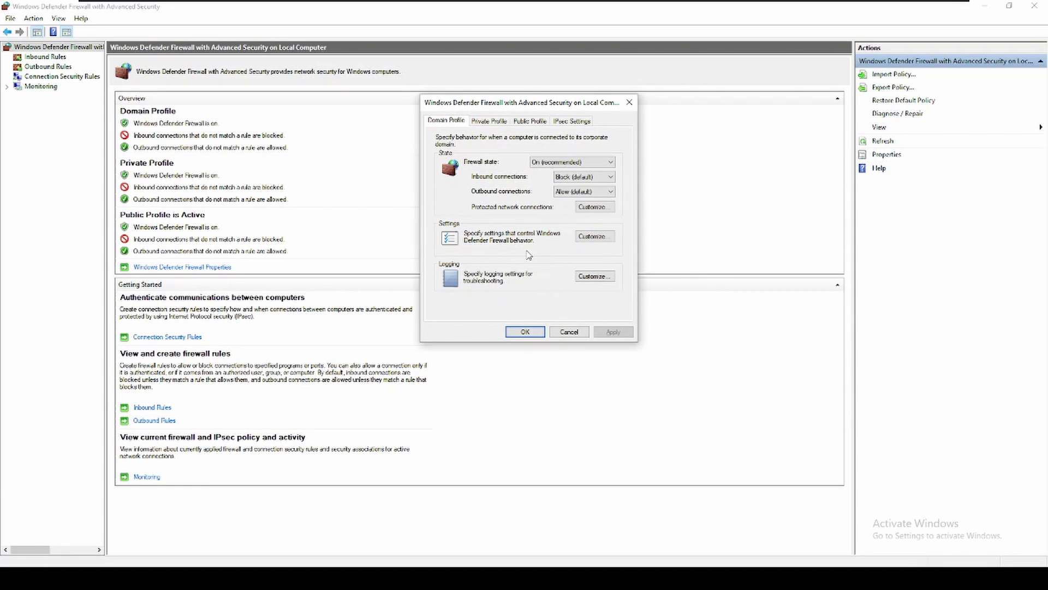
pyautogui.click(569, 333)
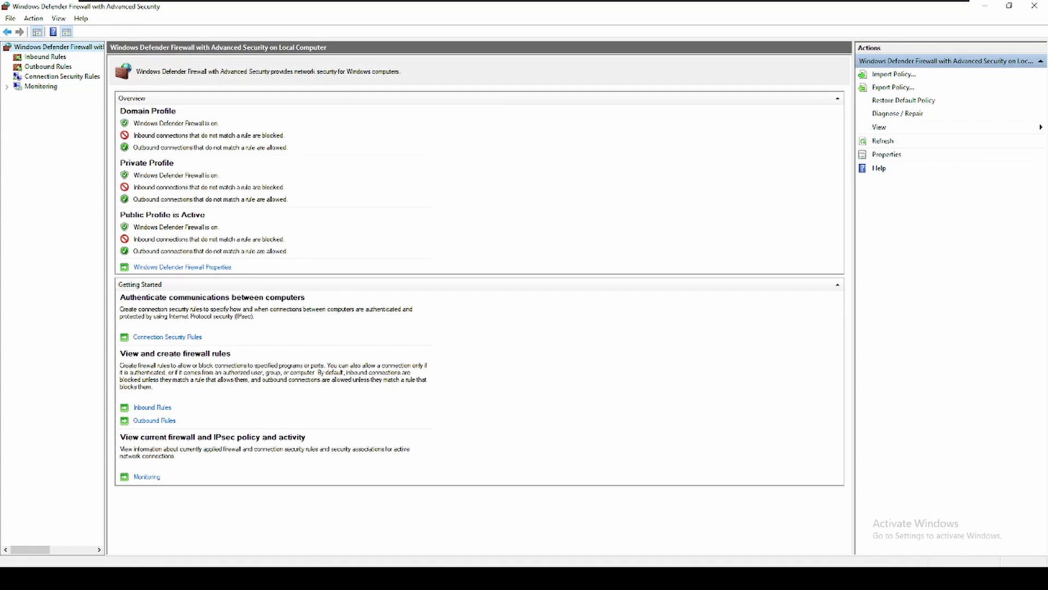
# - Search Windows for "firewall" and open the Allow an app through Windows Firewall page
pyautogui.click(228, 577)
pyautogui.press('super+s')
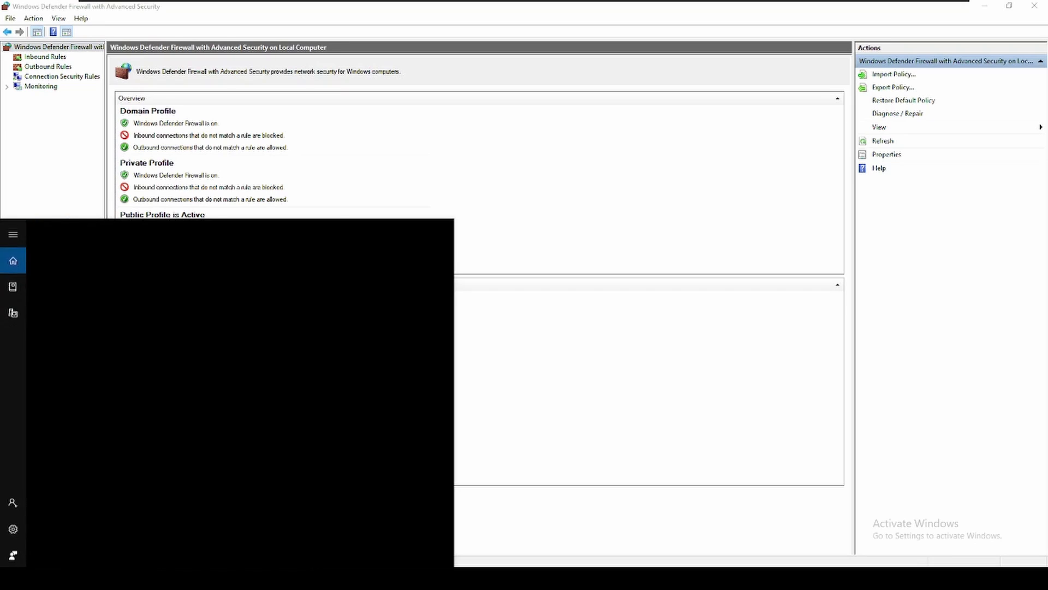
pyautogui.write('firewal')
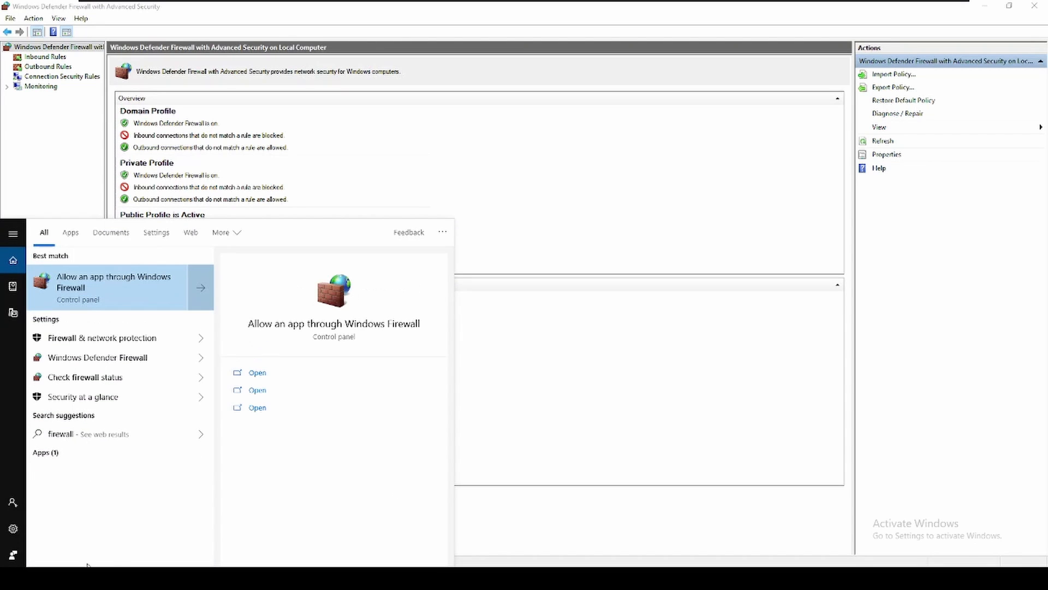
pyautogui.click(95, 289)
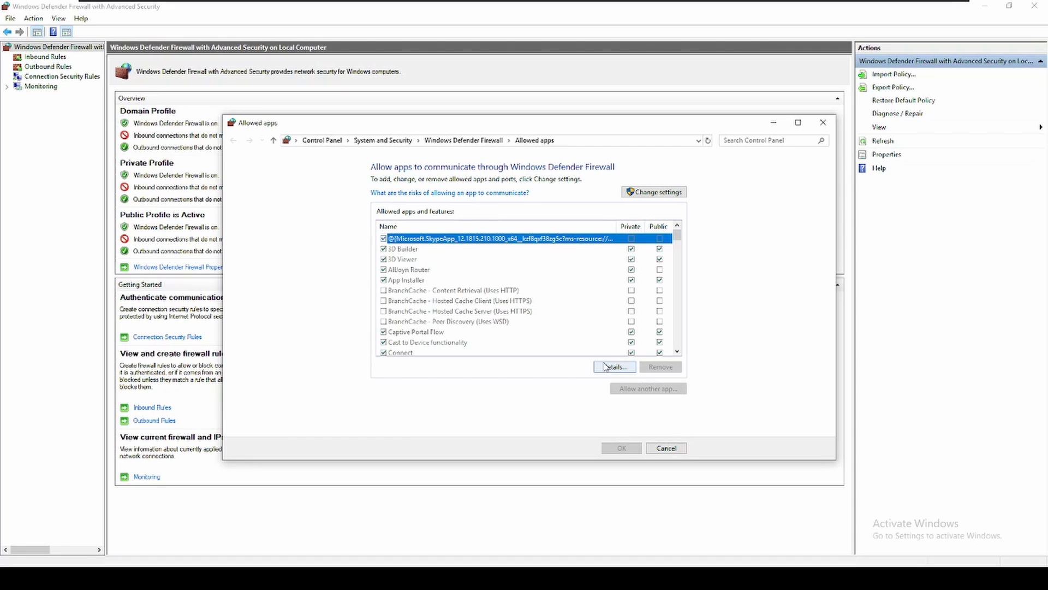
# - Find ZSATunnel Rule Group in the allowed apps list, view its details, and close them
pyautogui.moveTo(677, 236); pyautogui.dragTo(669, 369)
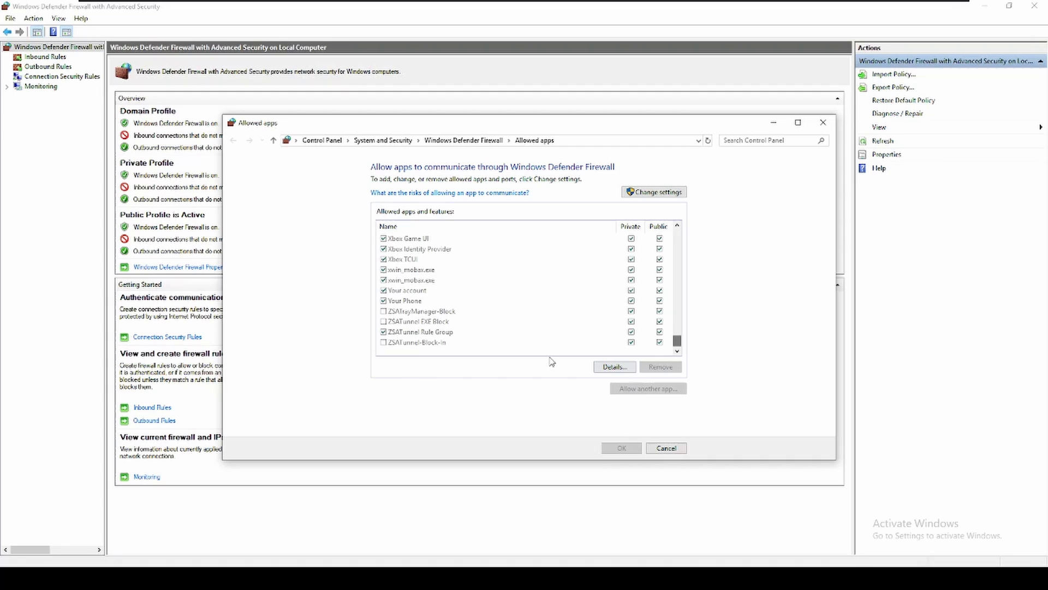
pyautogui.click(411, 333)
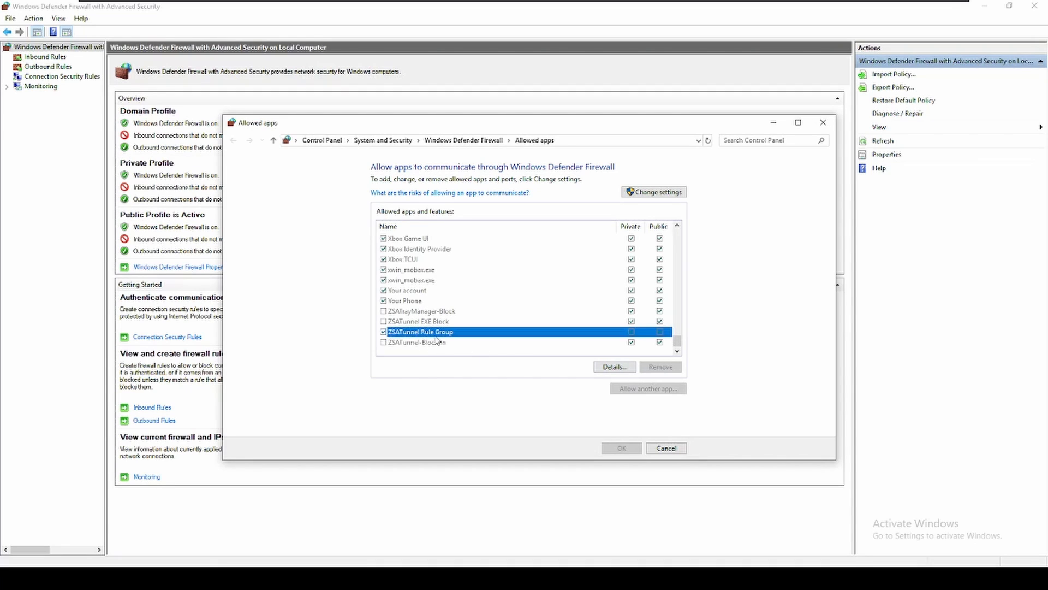
pyautogui.click(614, 366)
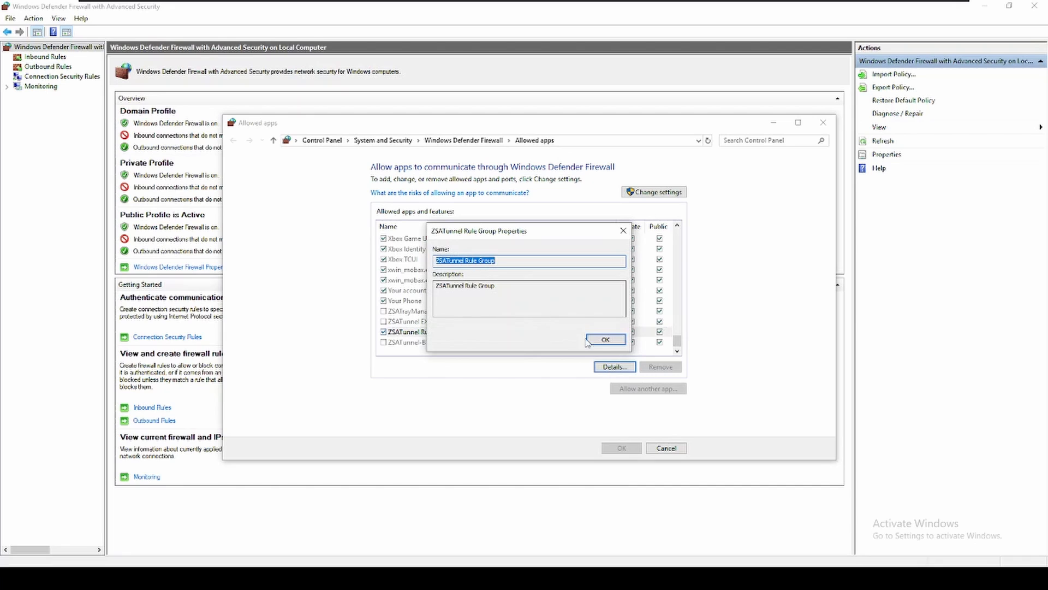
pyautogui.click(605, 339)
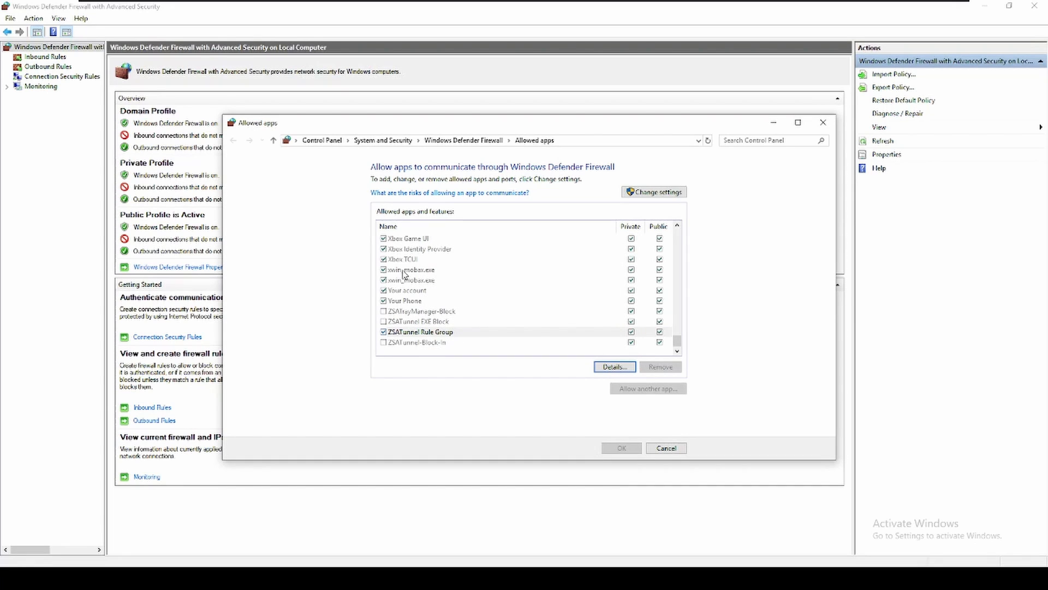
# - Inspect the ZSATunnel-Block-In, ZSATunnel and ZSATrayManager-Block entries, then cancel the allowed apps window
pyautogui.click(418, 342)
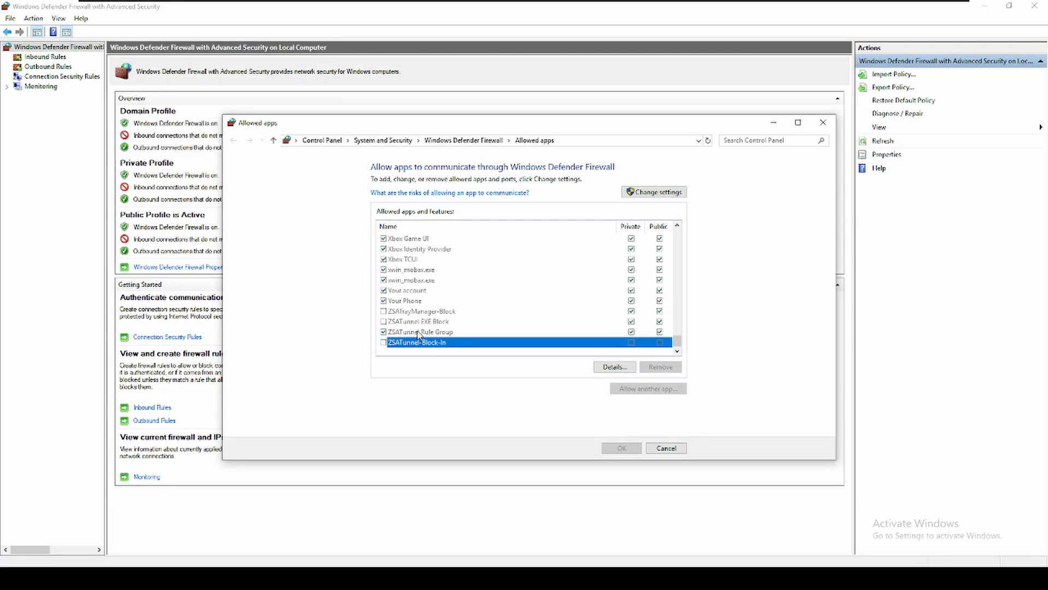
pyautogui.click(418, 326)
pyautogui.click(405, 313)
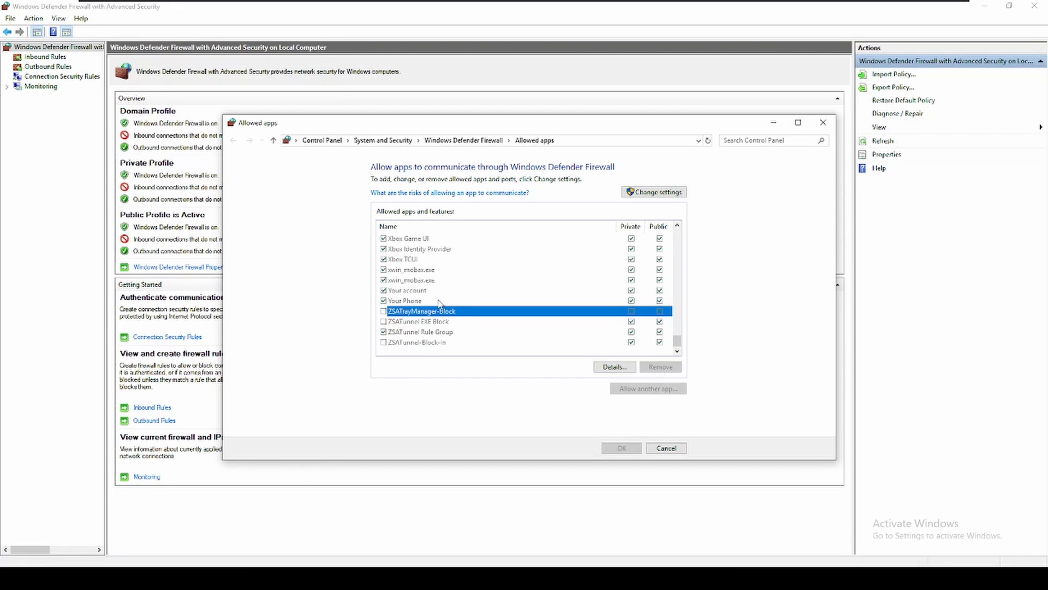
pyautogui.click(667, 449)
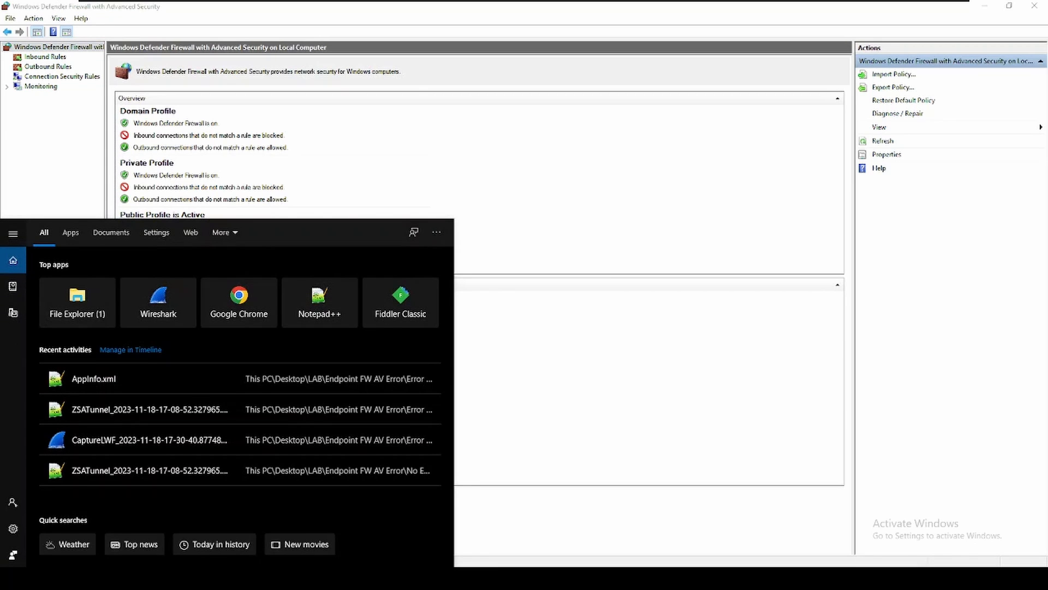
# - Open Windows Security in a maximized window and show the Domain network settings under Firewall & network protection
pyautogui.write('secu')
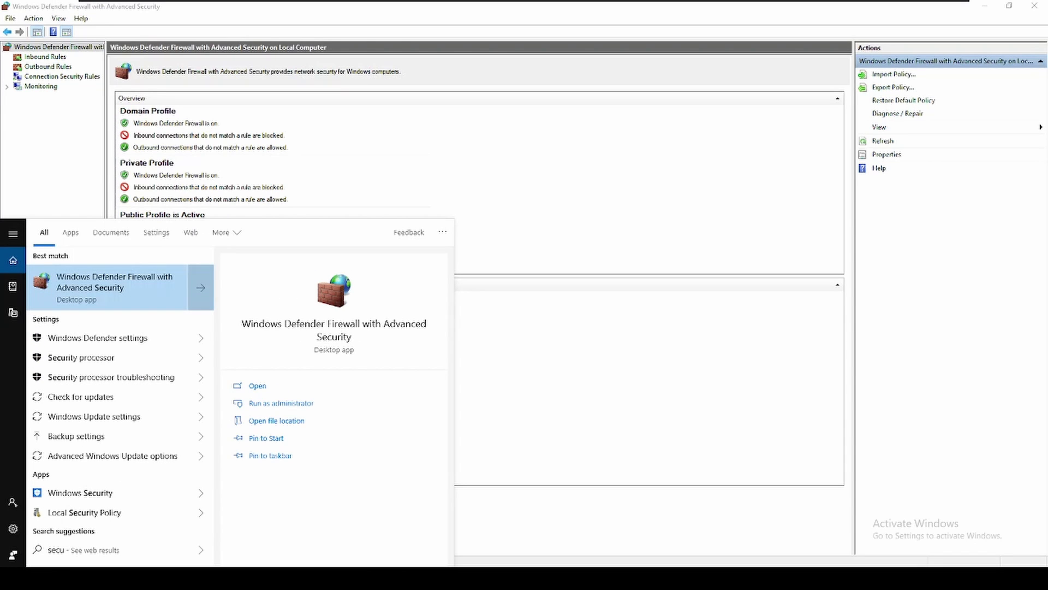
pyautogui.write('rity')
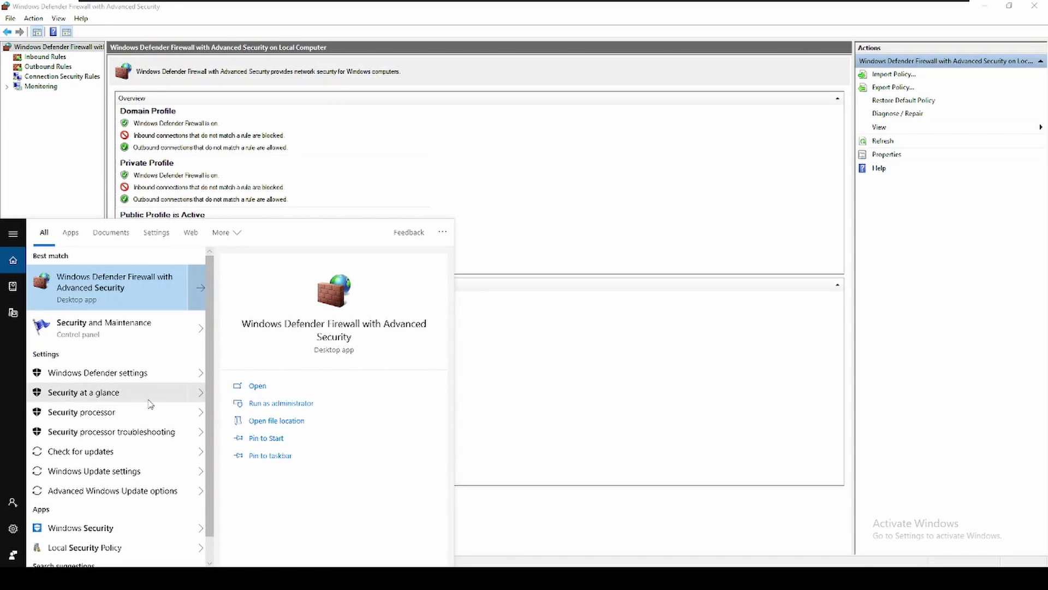
pyautogui.click(79, 529)
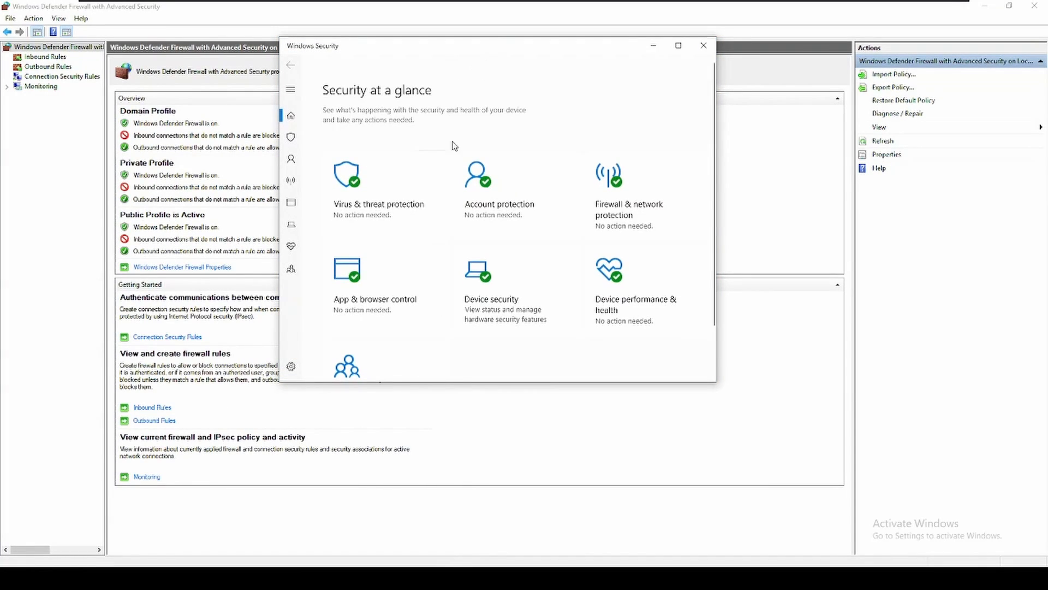
pyautogui.click(614, 197)
pyautogui.click(679, 45)
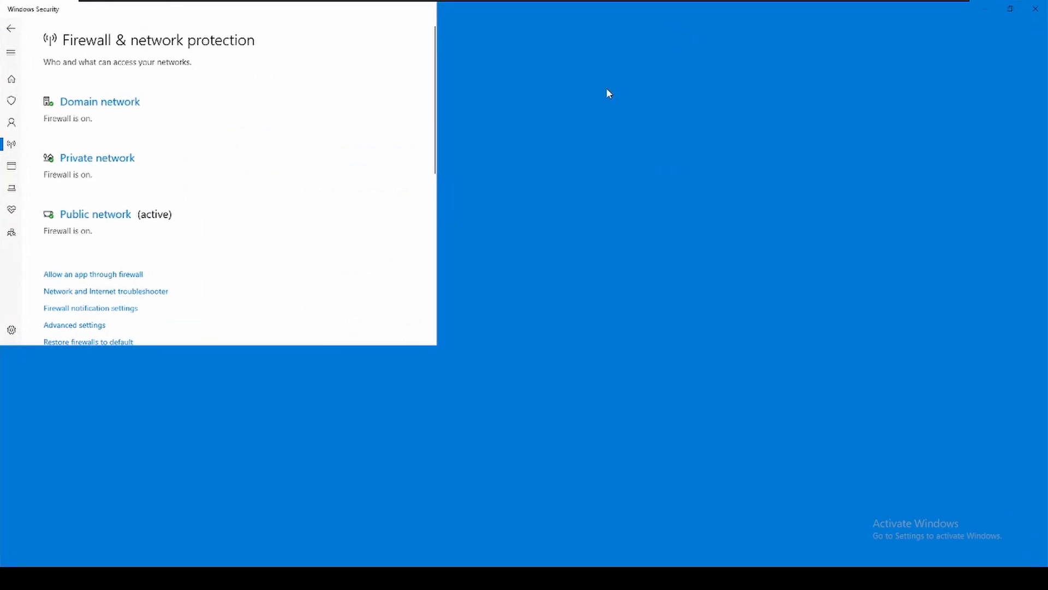
pyautogui.click(264, 105)
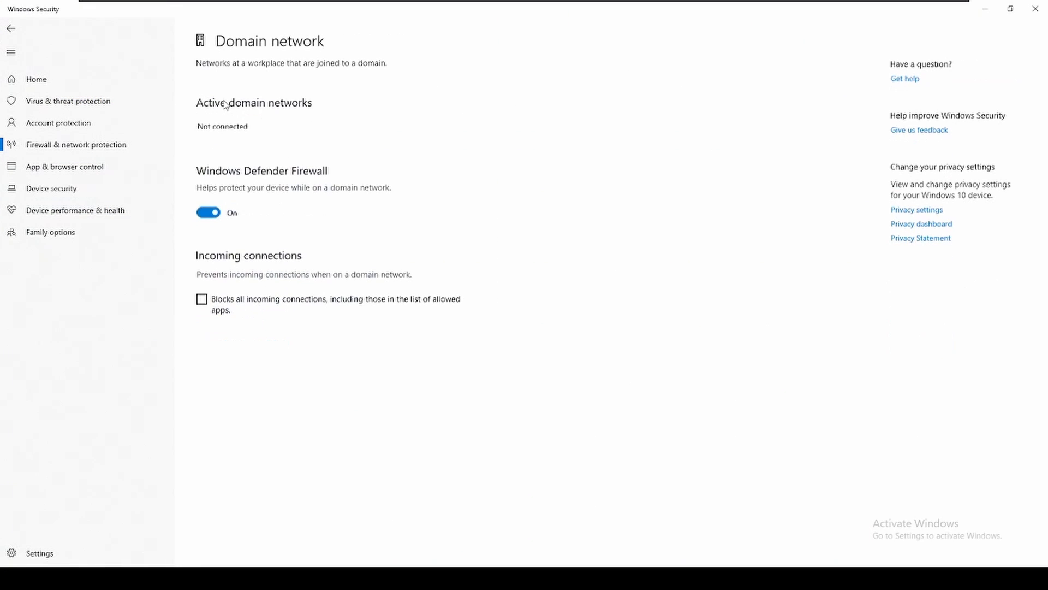